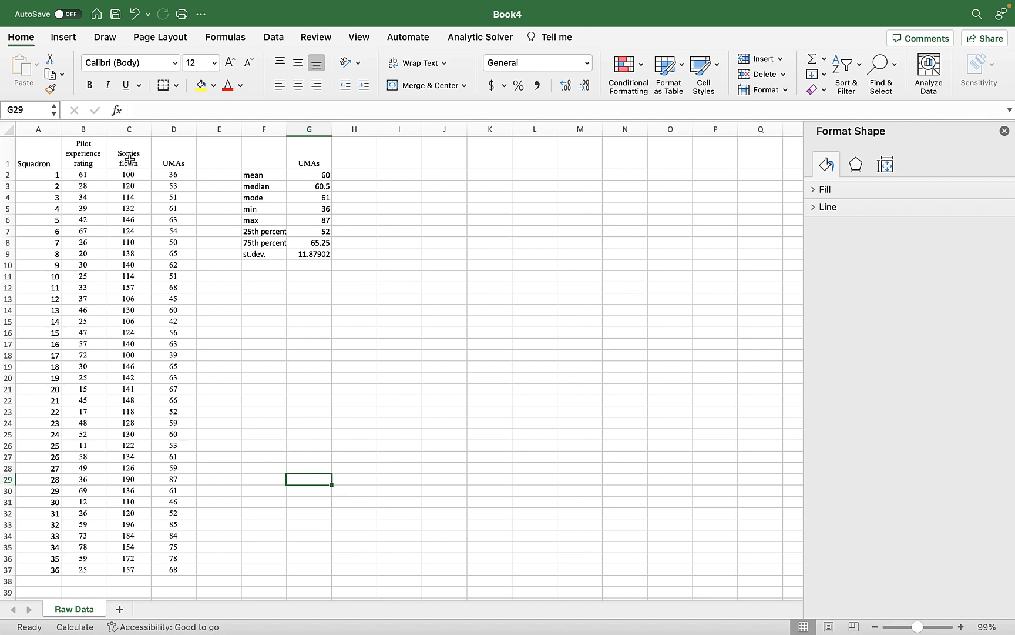
Insert an X Y (Scatter) chart from the Sorties flown and UMAs columns, range C1:D37.
{"action": "left_click_drag", "start_coordinate": [129, 160], "coordinate": [176, 569]}
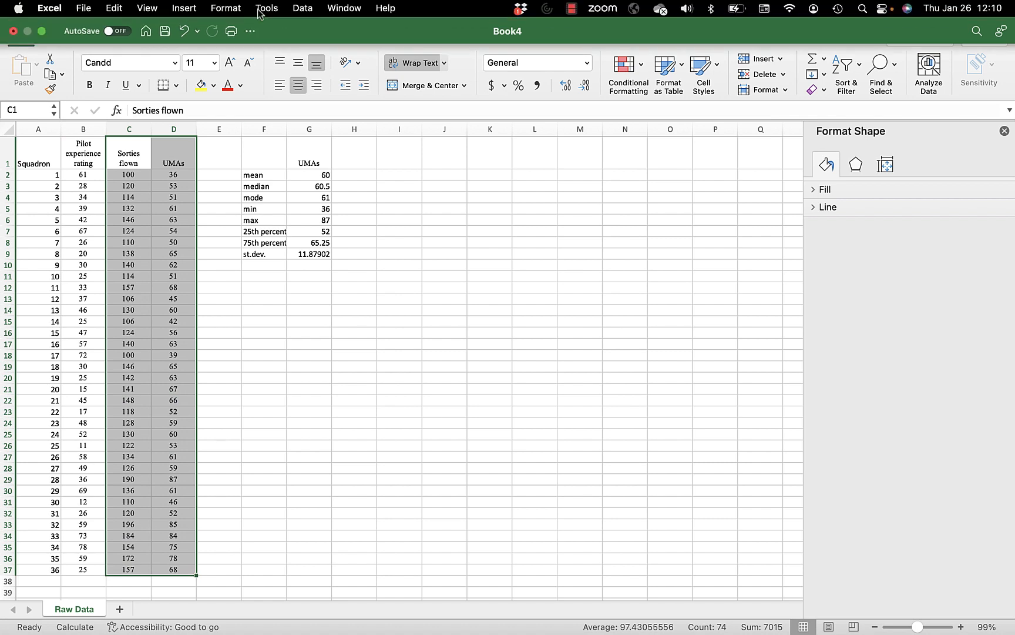
{"action": "left_click", "coordinate": [187, 7]}
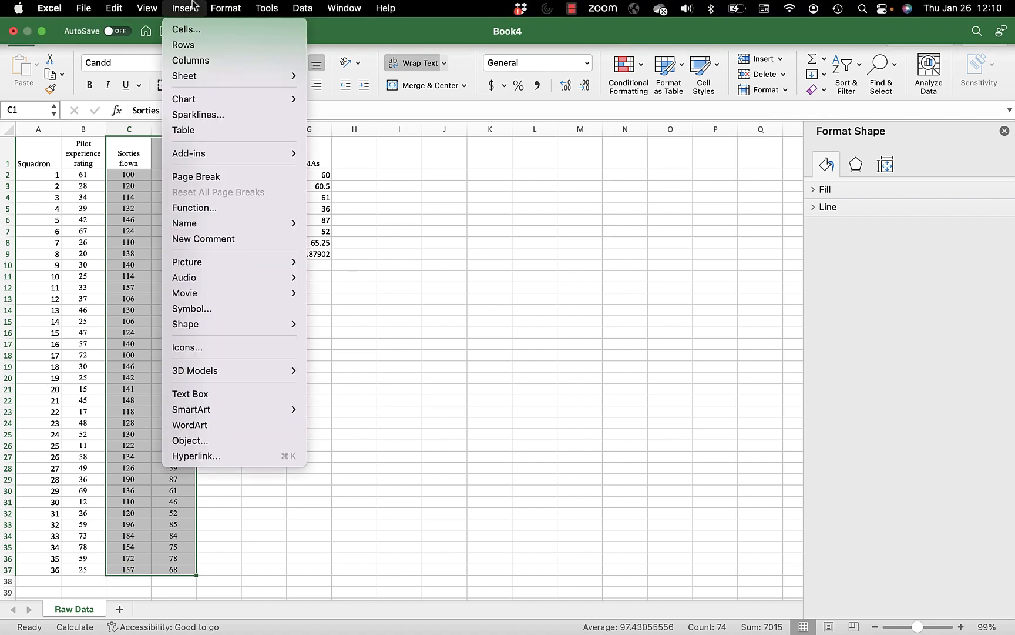
{"action": "mouse_move", "coordinate": [199, 98]}
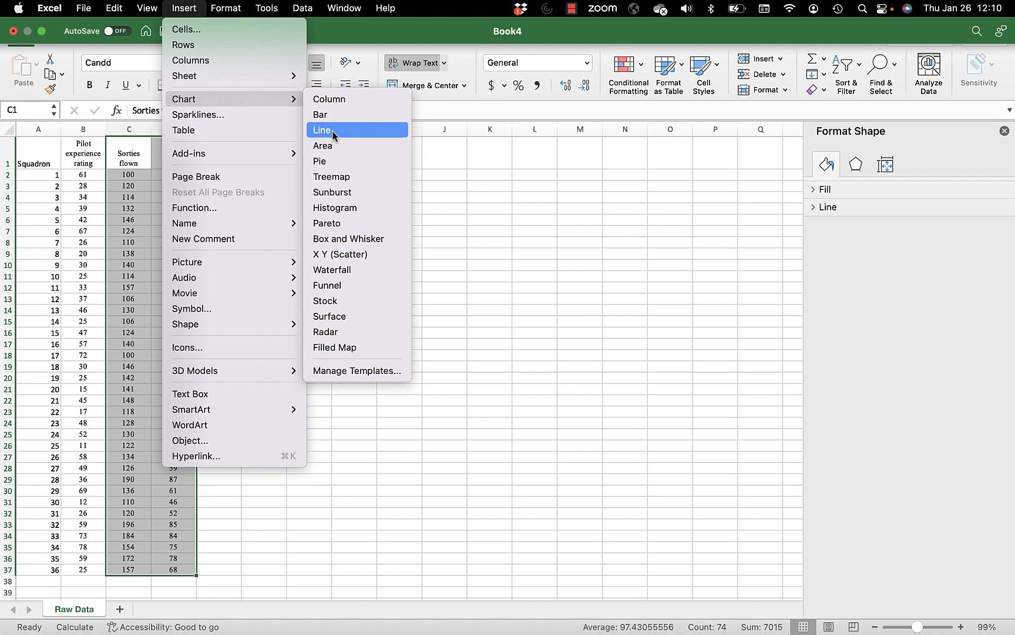
{"action": "left_click", "coordinate": [330, 254]}
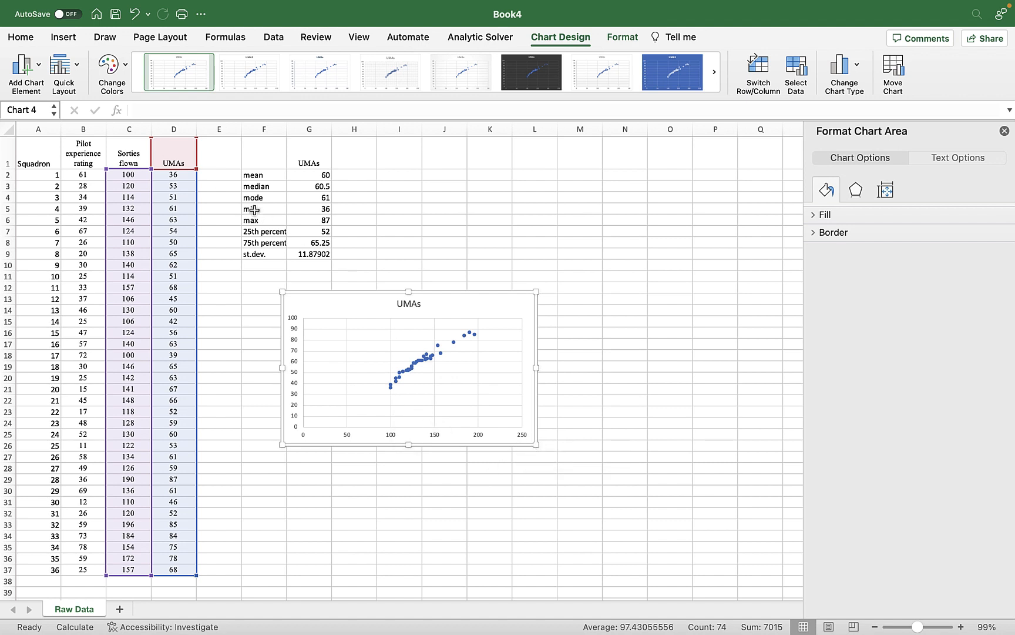
Add a primary horizontal axis title to the scatter chart.
{"action": "left_click", "coordinate": [39, 66]}
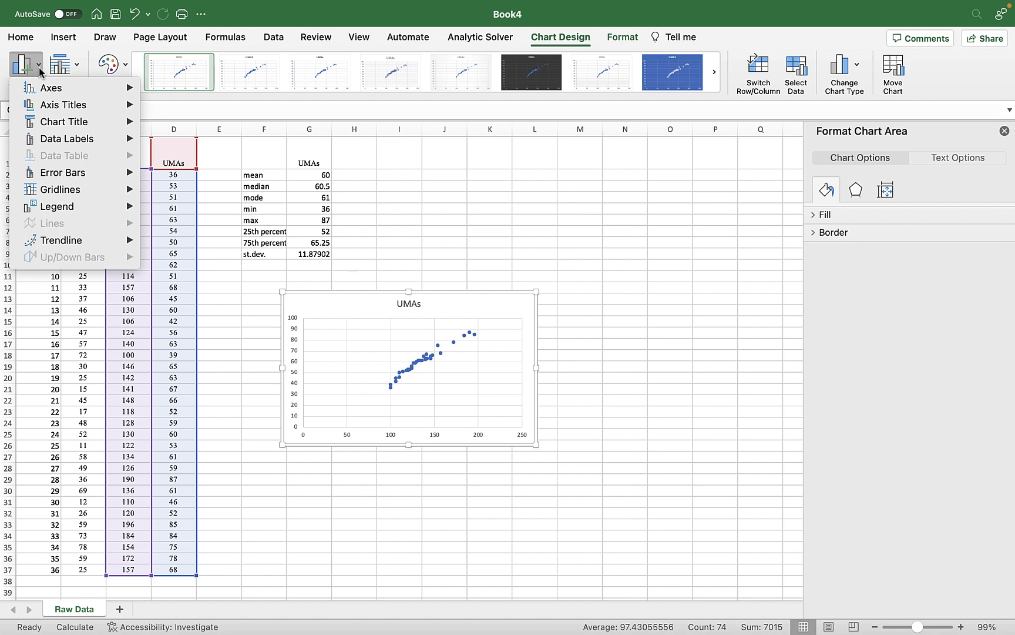
{"action": "mouse_move", "coordinate": [45, 121]}
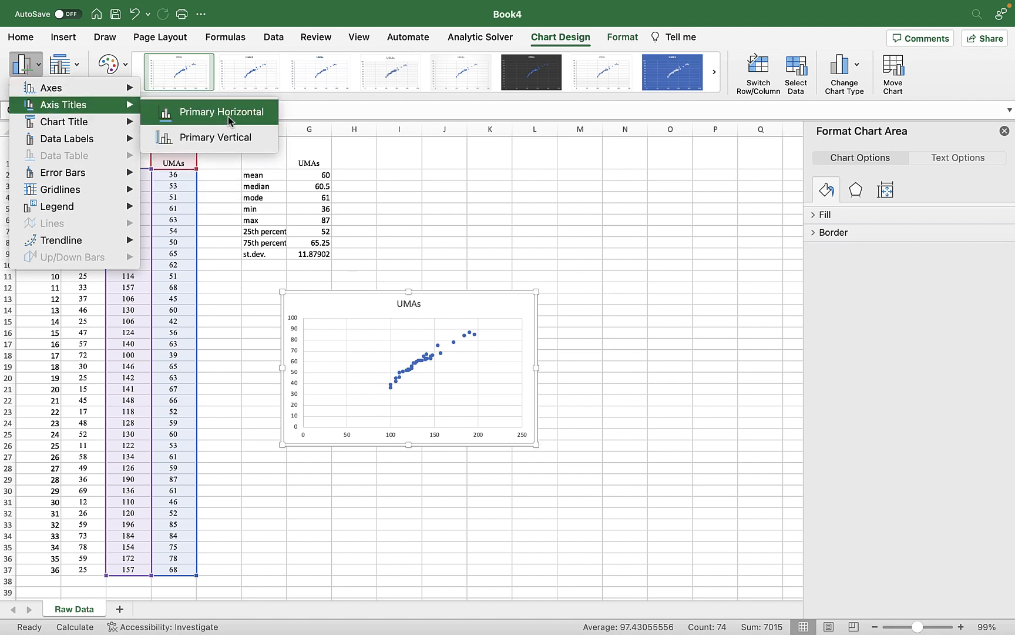
{"action": "left_click", "coordinate": [227, 116]}
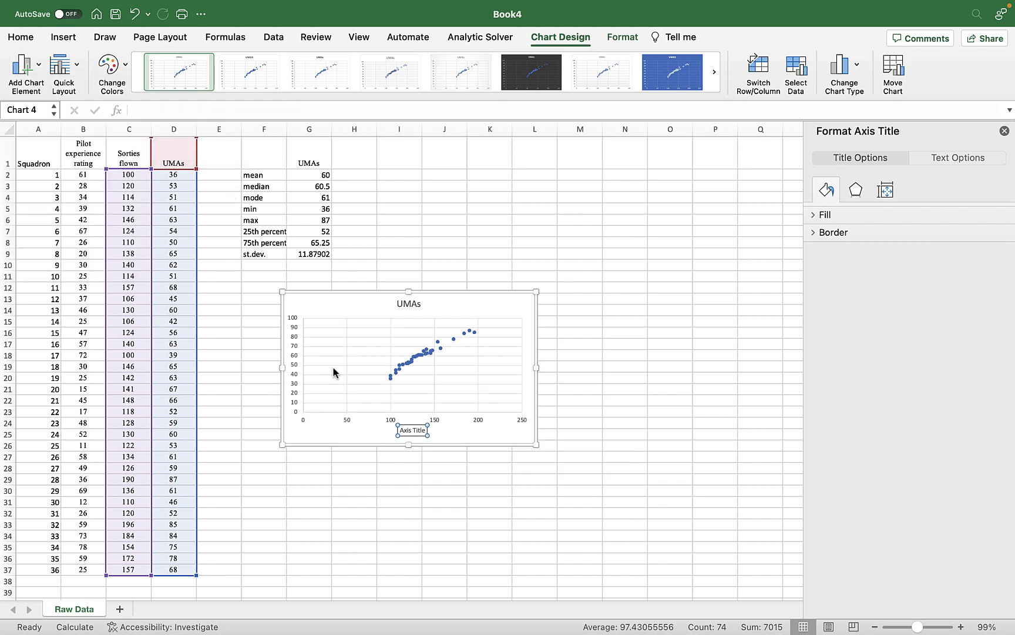
{"action": "left_click", "coordinate": [283, 388]}
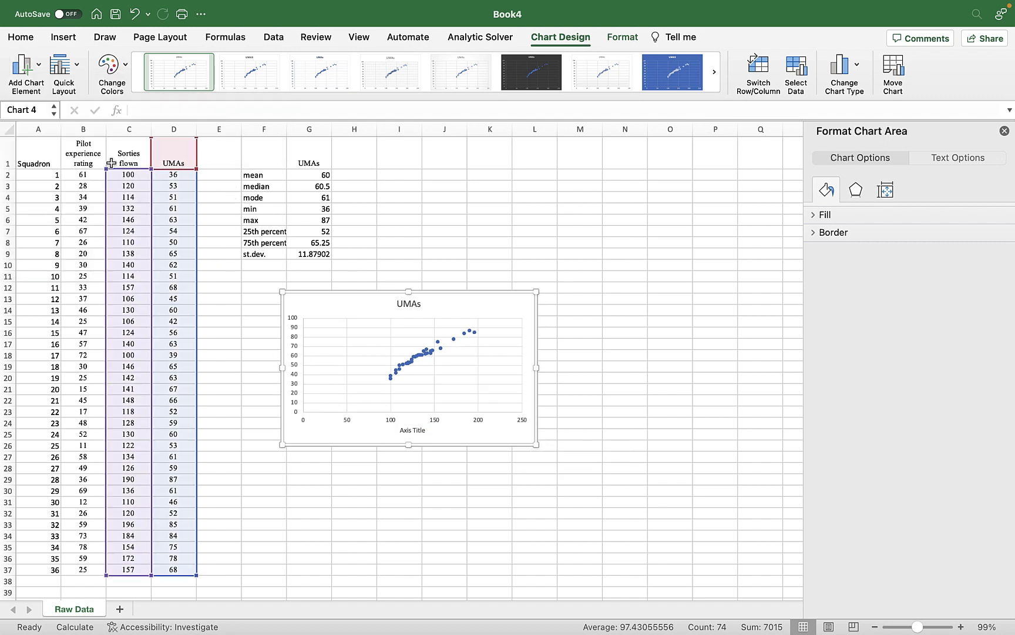
Add a primary vertical axis title to the scatter chart.
{"action": "left_click", "coordinate": [26, 85]}
{"action": "mouse_move", "coordinate": [35, 110]}
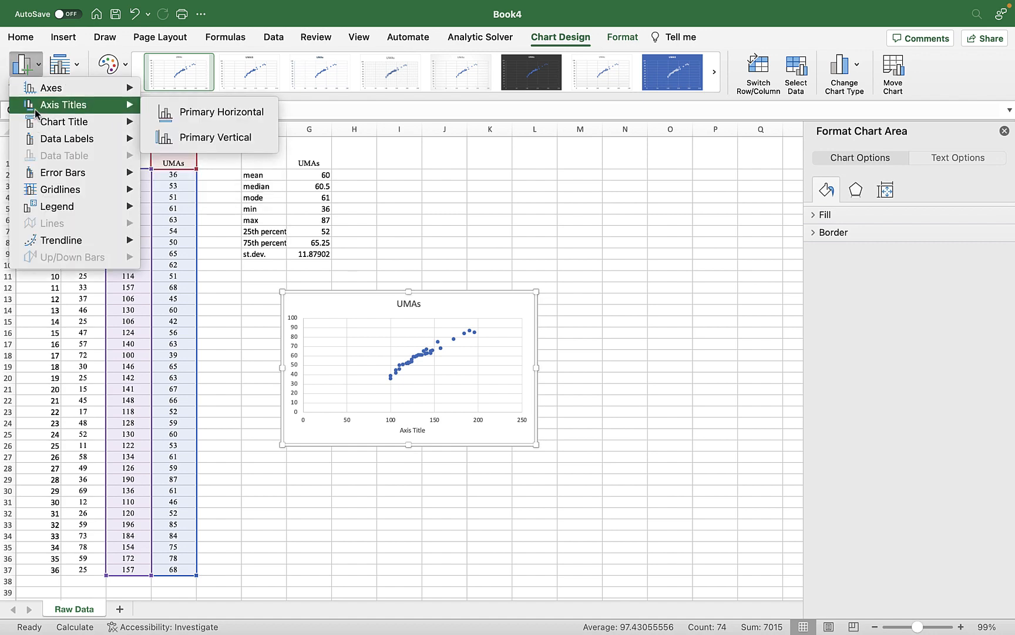
{"action": "left_click", "coordinate": [560, 36]}
{"action": "left_click", "coordinate": [559, 37]}
{"action": "left_click", "coordinate": [557, 37]}
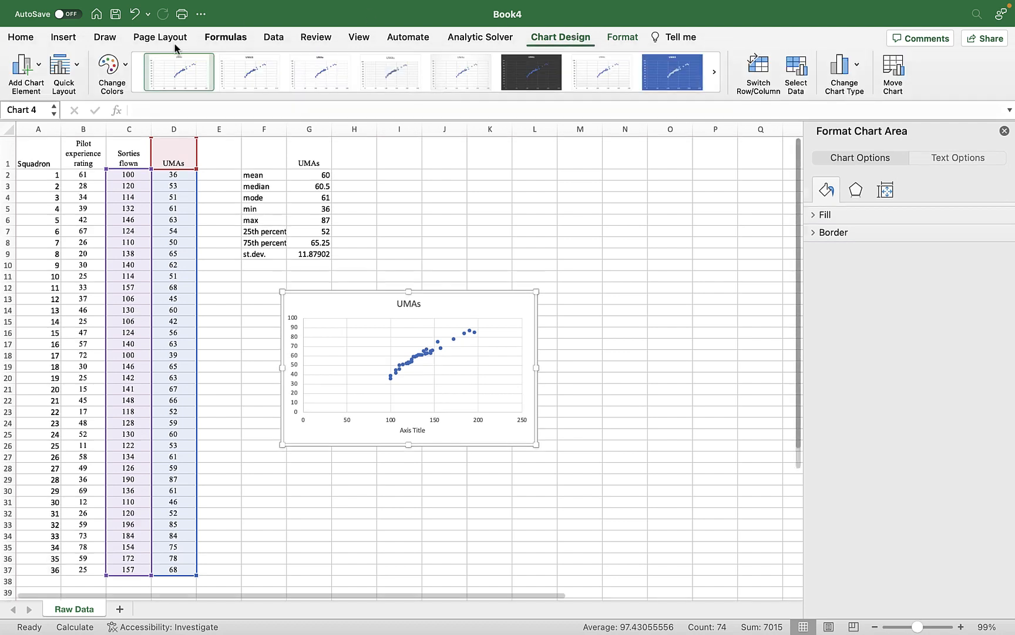
{"action": "left_click", "coordinate": [36, 64]}
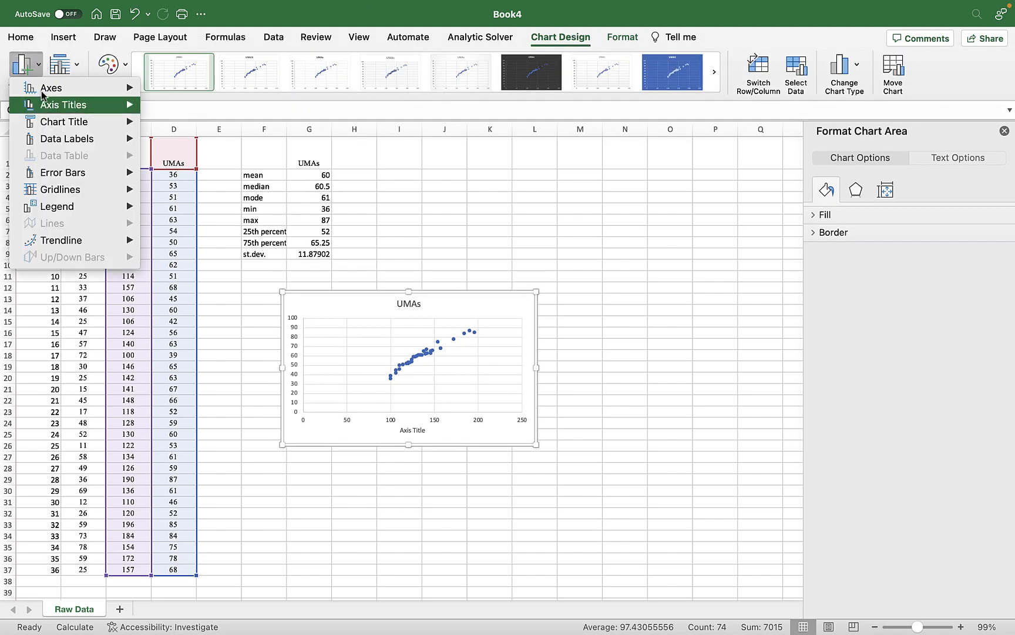
{"action": "mouse_move", "coordinate": [43, 108]}
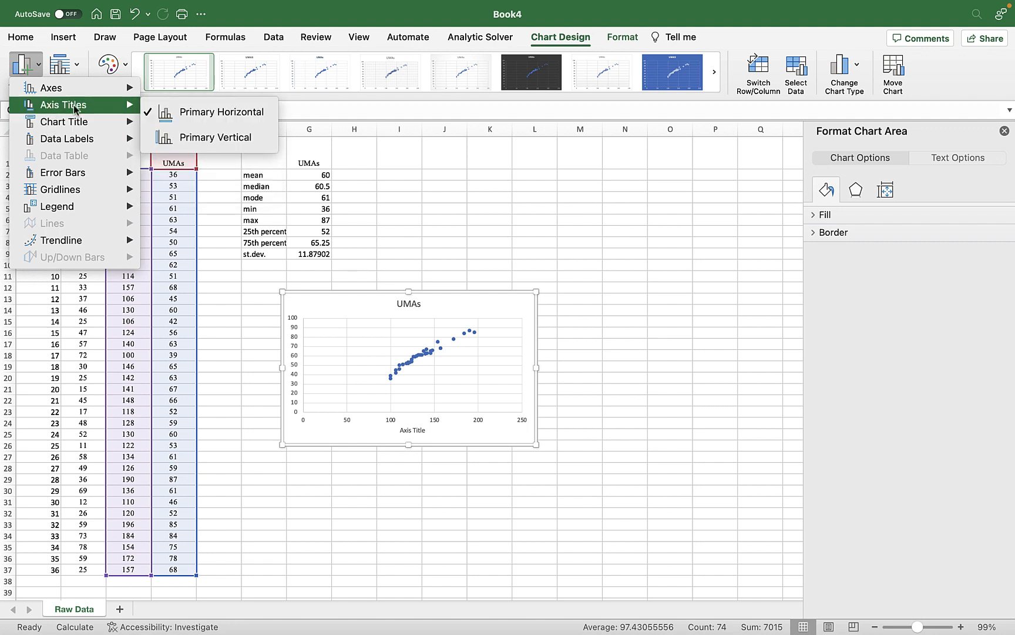
{"action": "mouse_move", "coordinate": [75, 112]}
{"action": "left_click", "coordinate": [185, 142]}
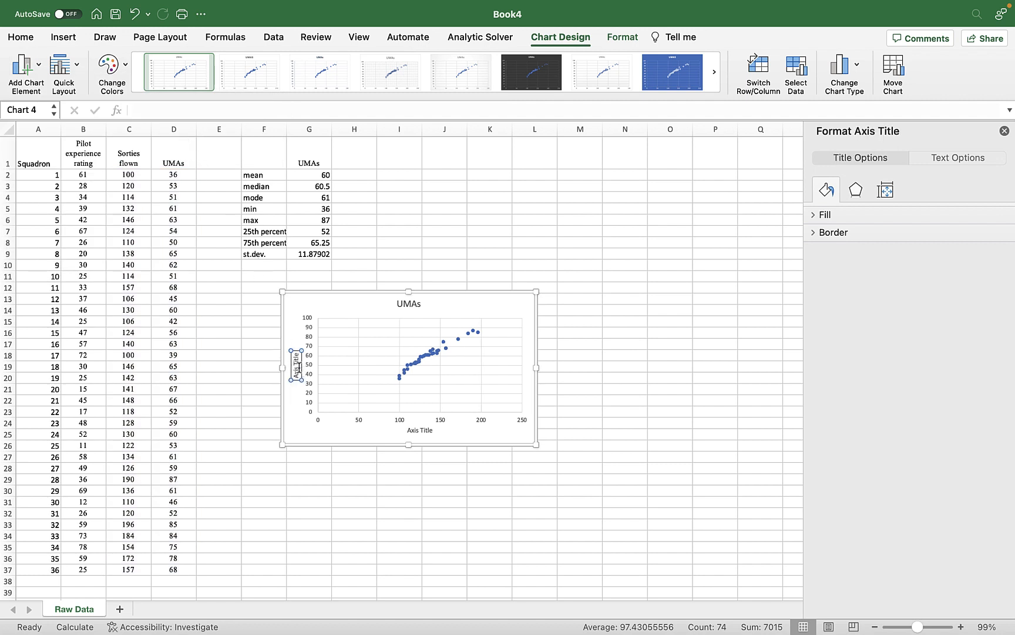
Replace the vertical axis title's placeholder text with UMAs.
{"action": "left_click_drag", "start_coordinate": [296, 356], "coordinate": [298, 391]}
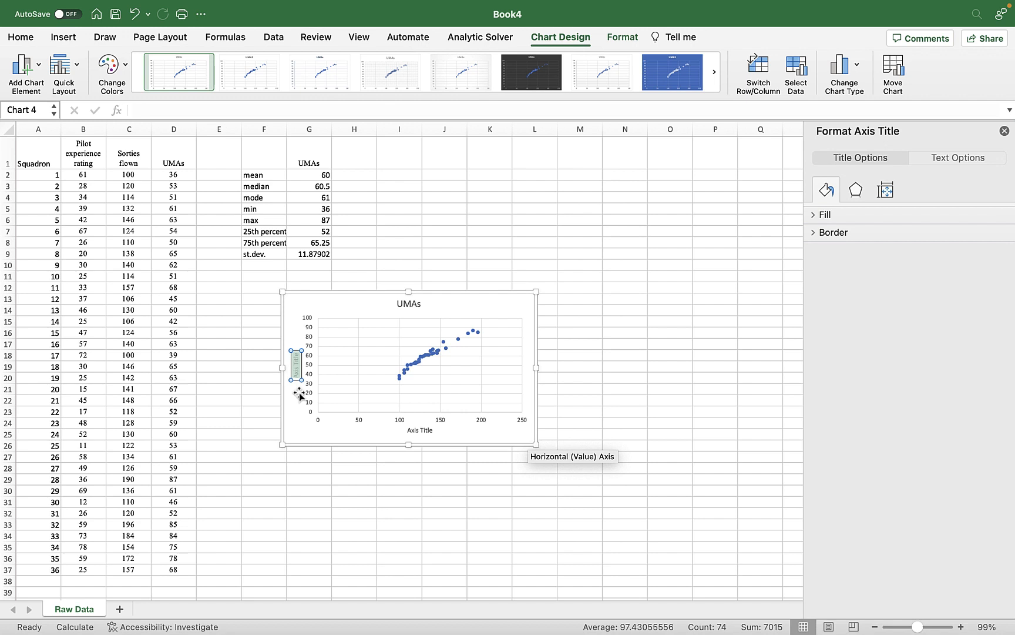
{"action": "type", "text": "UMAs"}
{"action": "key", "text": "BackSpace"}
{"action": "key", "text": "BackSpace"}
{"action": "type", "text": "UMAs"}
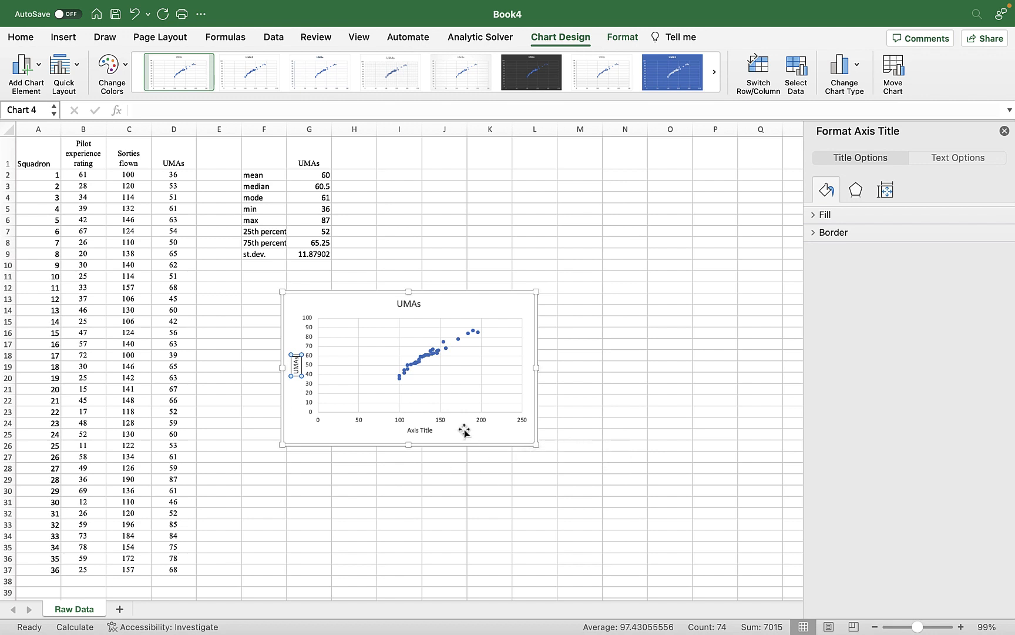
Replace the horizontal axis title's placeholder text with Sorties.
{"action": "left_click", "coordinate": [429, 432]}
{"action": "left_click_drag", "start_coordinate": [411, 430], "coordinate": [437, 429]}
{"action": "type", "text": "Sort"}
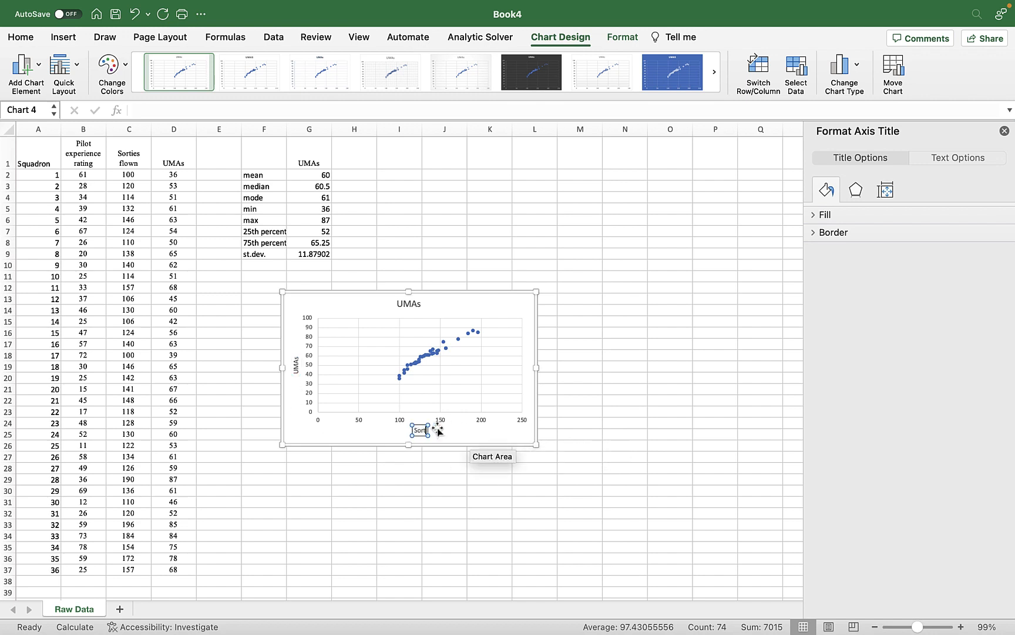
{"action": "type", "text": "ies"}
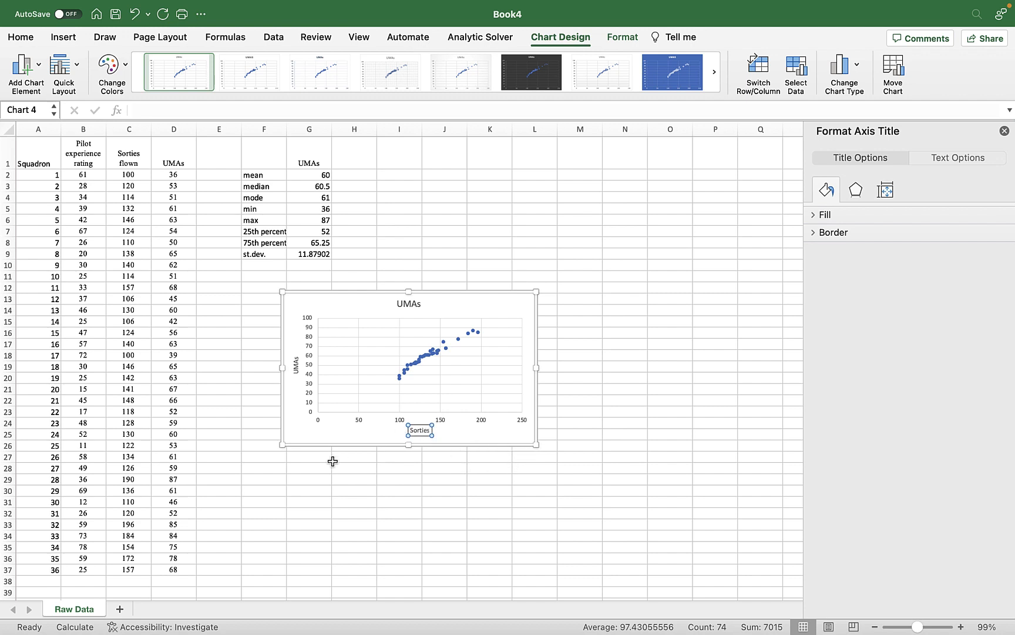
{"action": "left_click", "coordinate": [300, 423]}
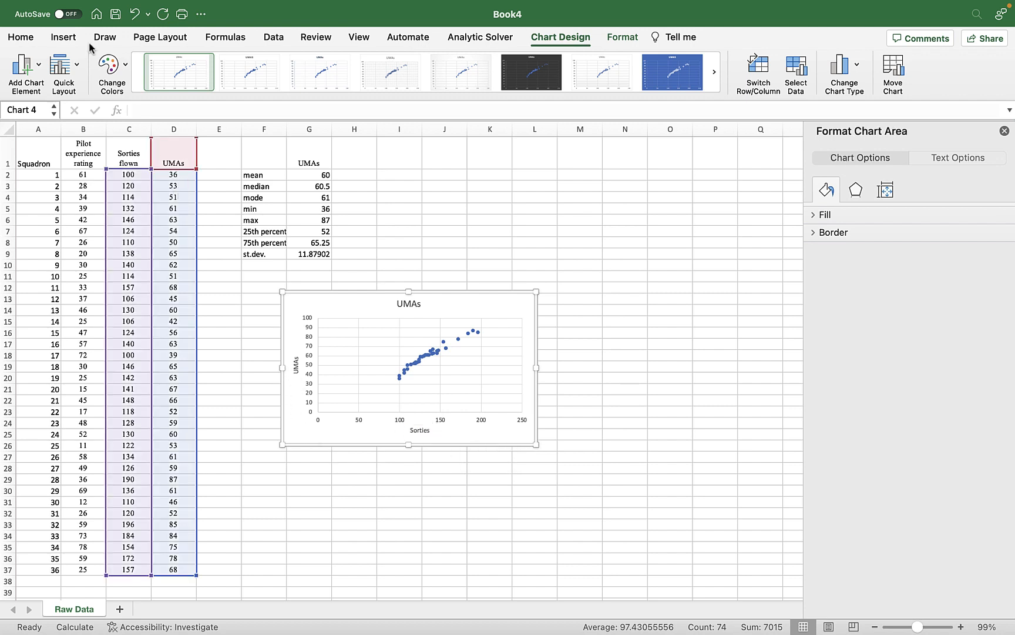
Add a linear trendline to the UMAs scatter chart.
{"action": "left_click", "coordinate": [23, 66]}
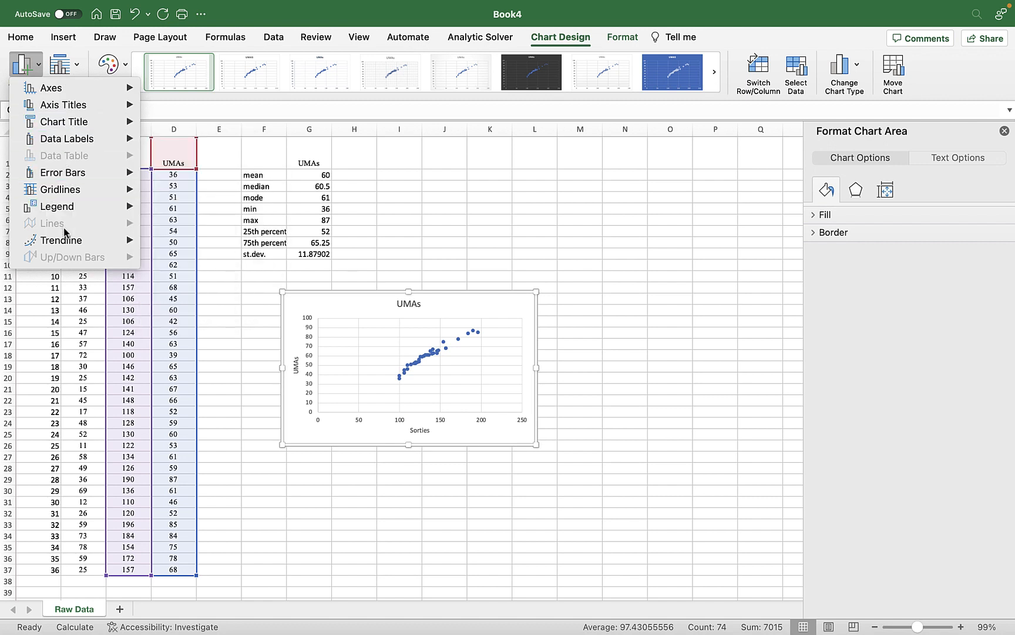
{"action": "mouse_move", "coordinate": [68, 240]}
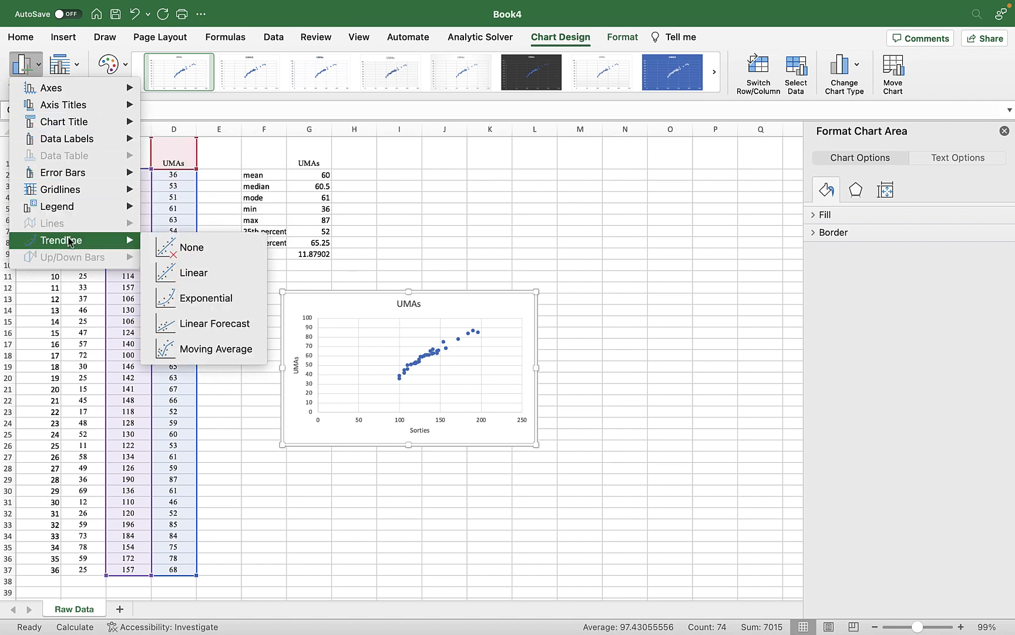
{"action": "left_click", "coordinate": [192, 279]}
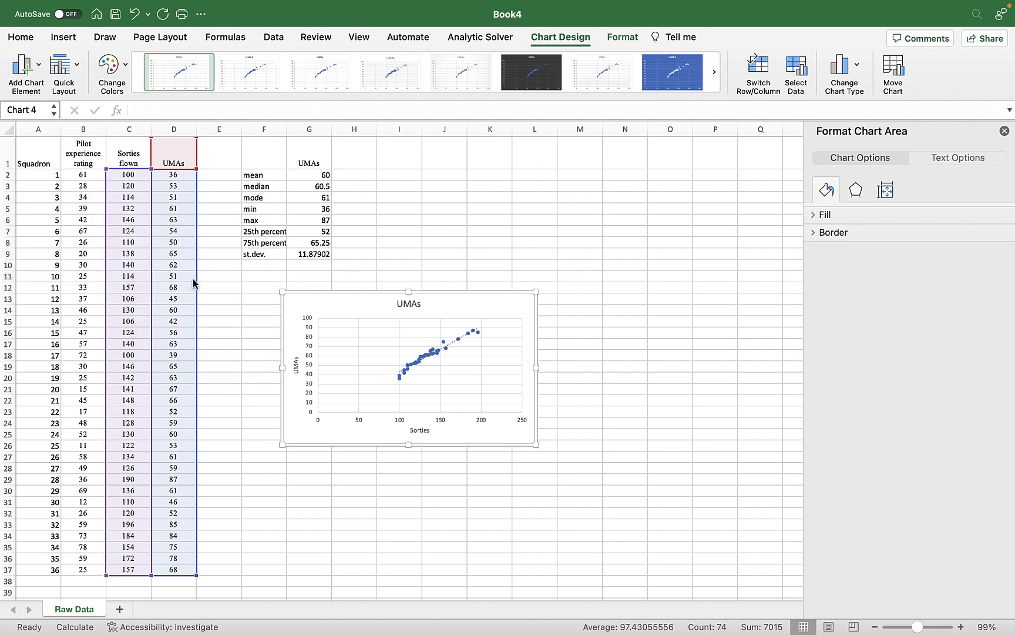
Format the trendline as an orange line with a solid dash type.
{"action": "left_click", "coordinate": [39, 65]}
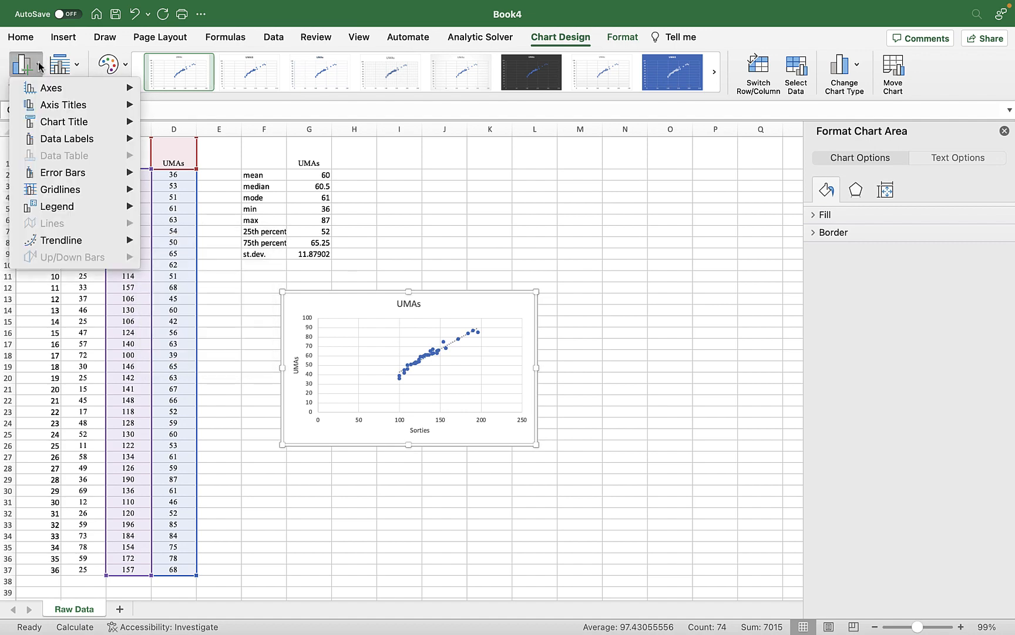
{"action": "mouse_move", "coordinate": [116, 246]}
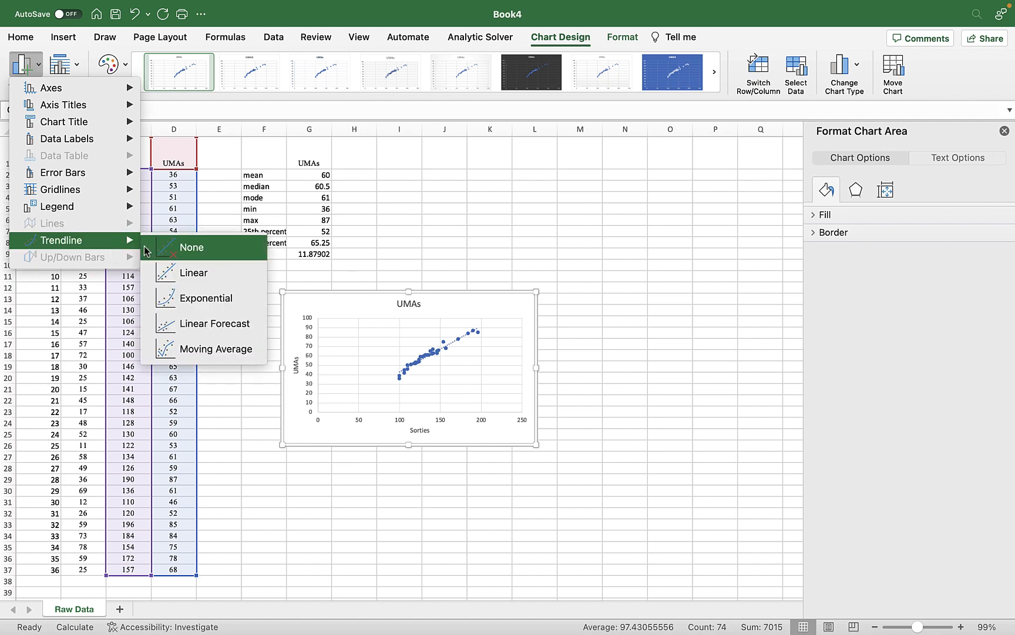
{"action": "left_click", "coordinate": [452, 343]}
{"action": "left_click", "coordinate": [452, 343]}
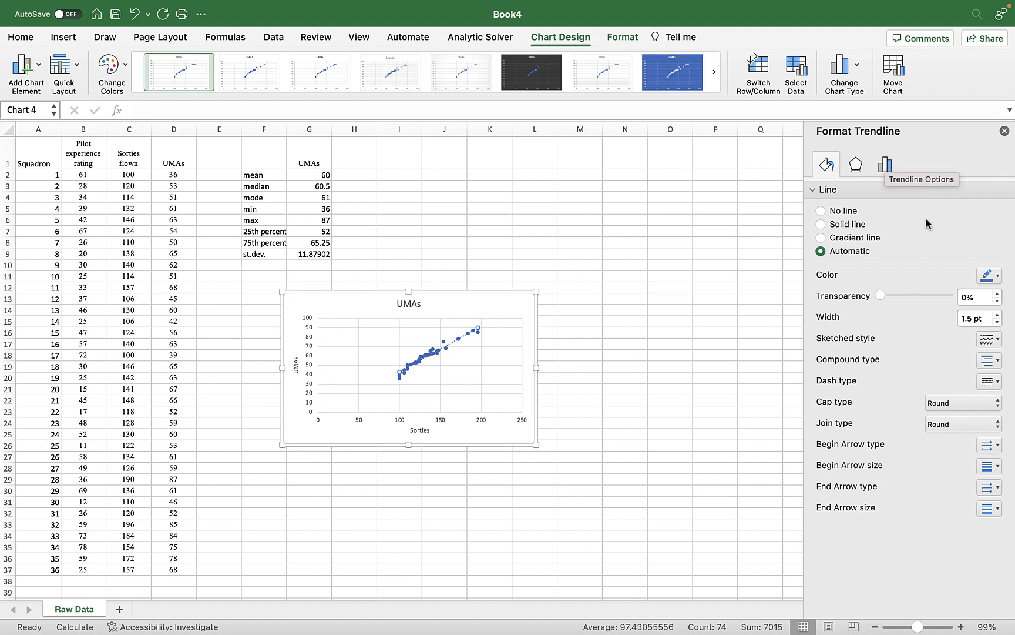
{"action": "left_click", "coordinate": [999, 276]}
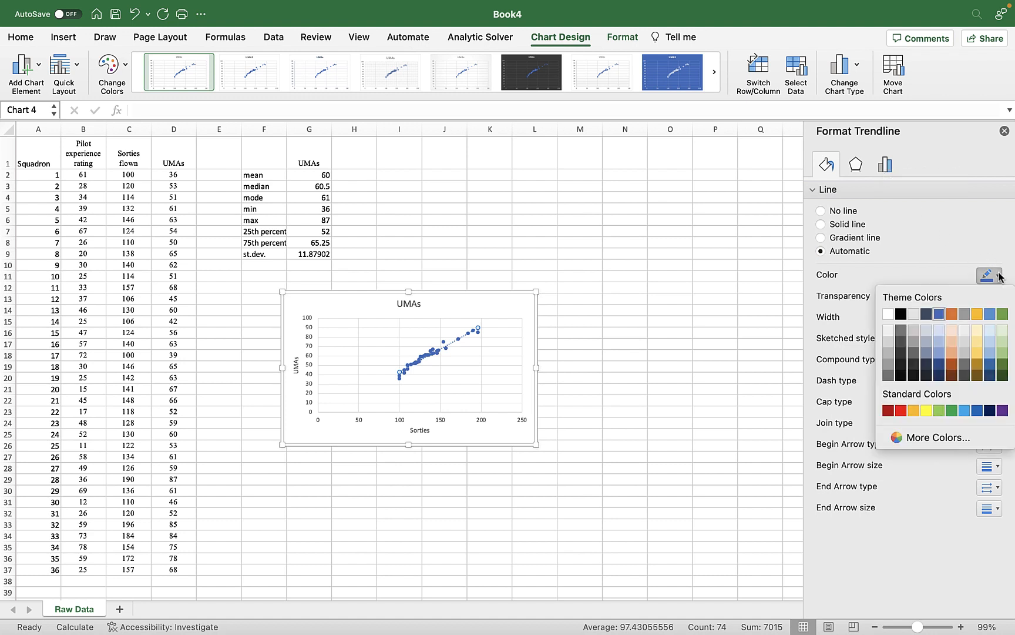
{"action": "left_click", "coordinate": [951, 314]}
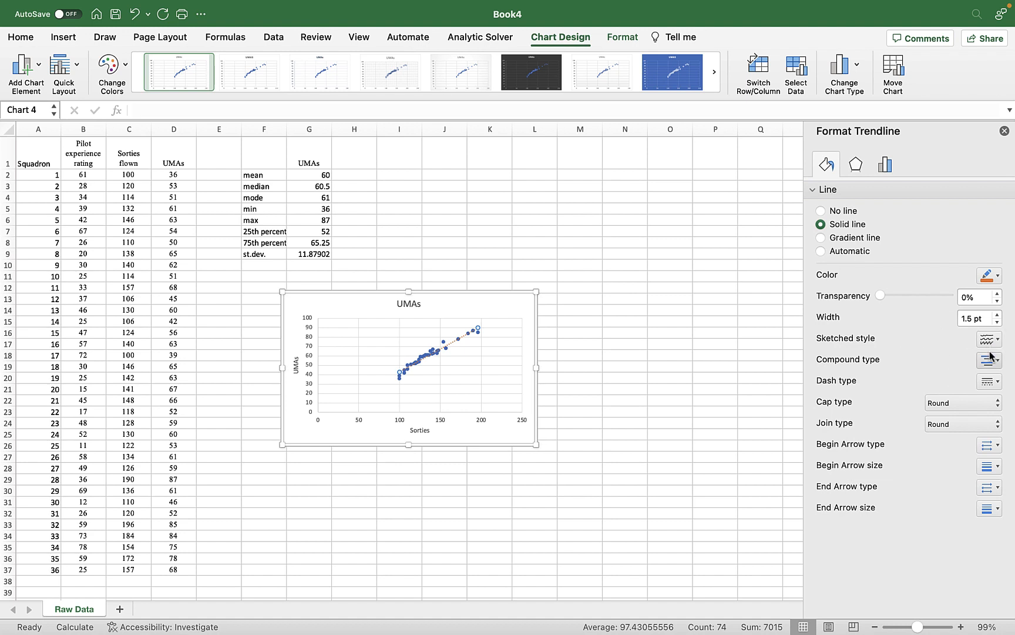
{"action": "left_click", "coordinate": [999, 382]}
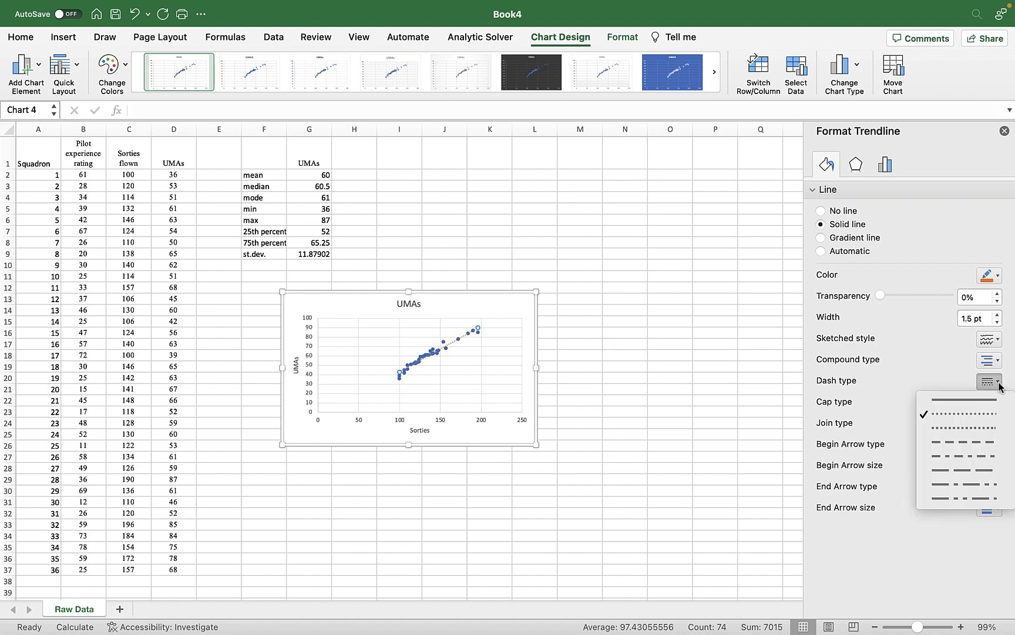
{"action": "left_click", "coordinate": [962, 406]}
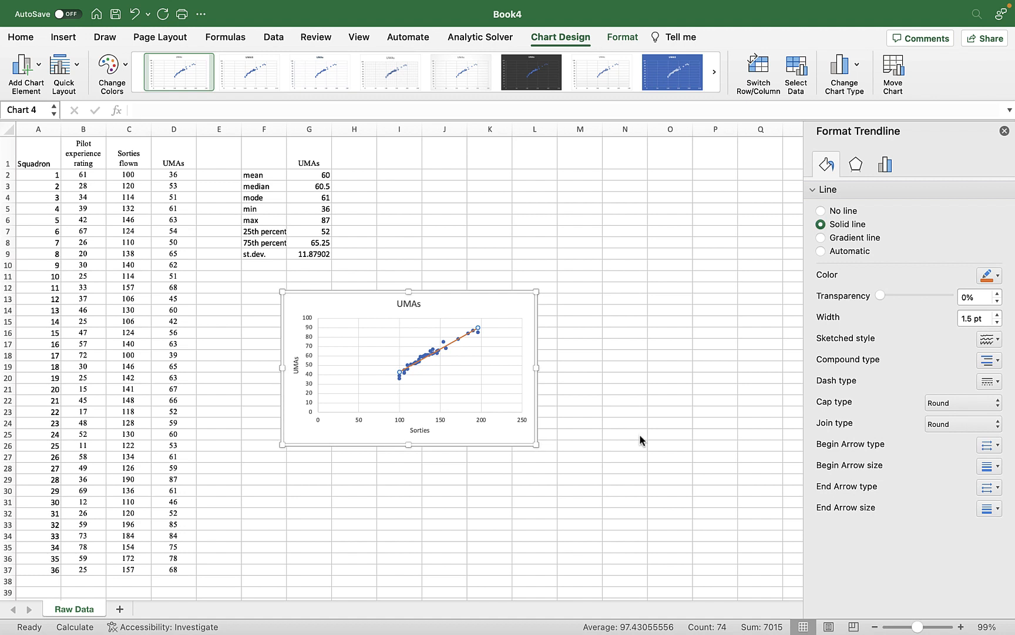
Display the trendline's equation on the chart and forecast the trendline backward by 100 periods.
{"action": "left_click", "coordinate": [886, 165]}
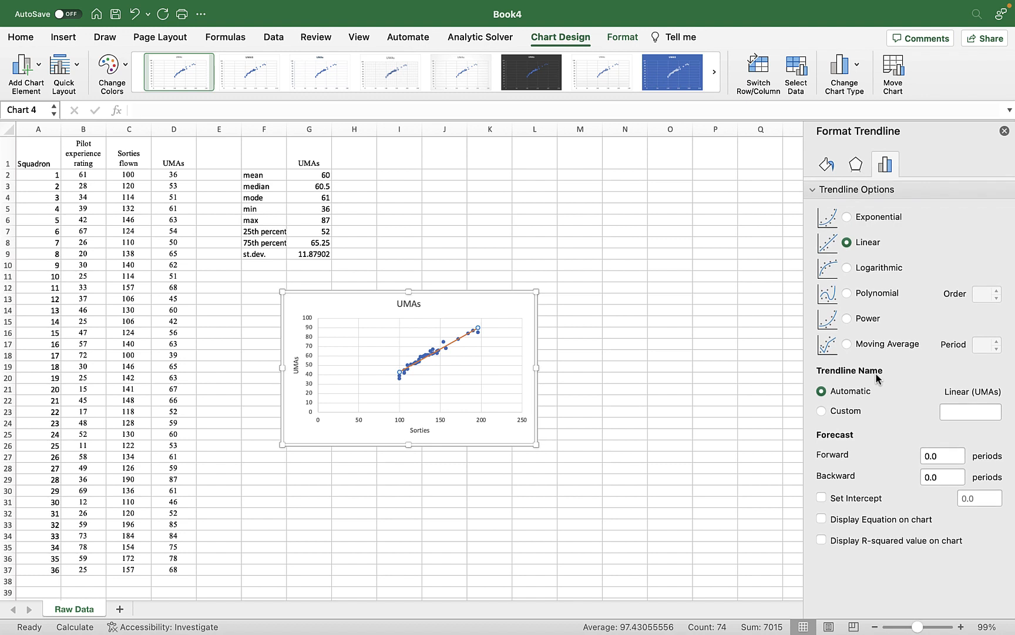
{"action": "left_click", "coordinate": [822, 519]}
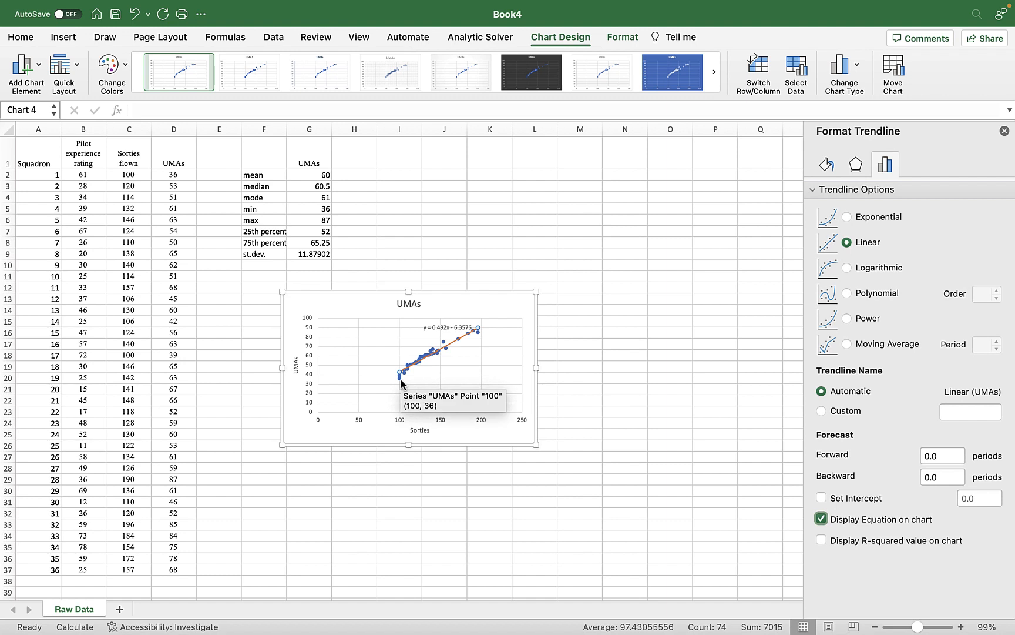
{"action": "left_click", "coordinate": [941, 454]}
{"action": "left_click", "coordinate": [937, 473]}
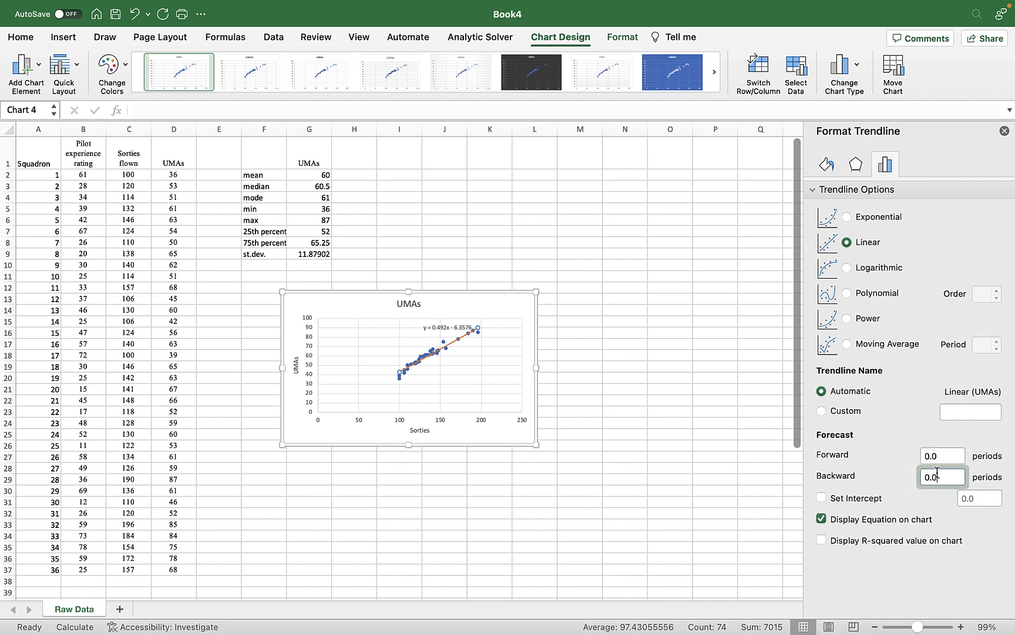
{"action": "double_click", "coordinate": [937, 473]}
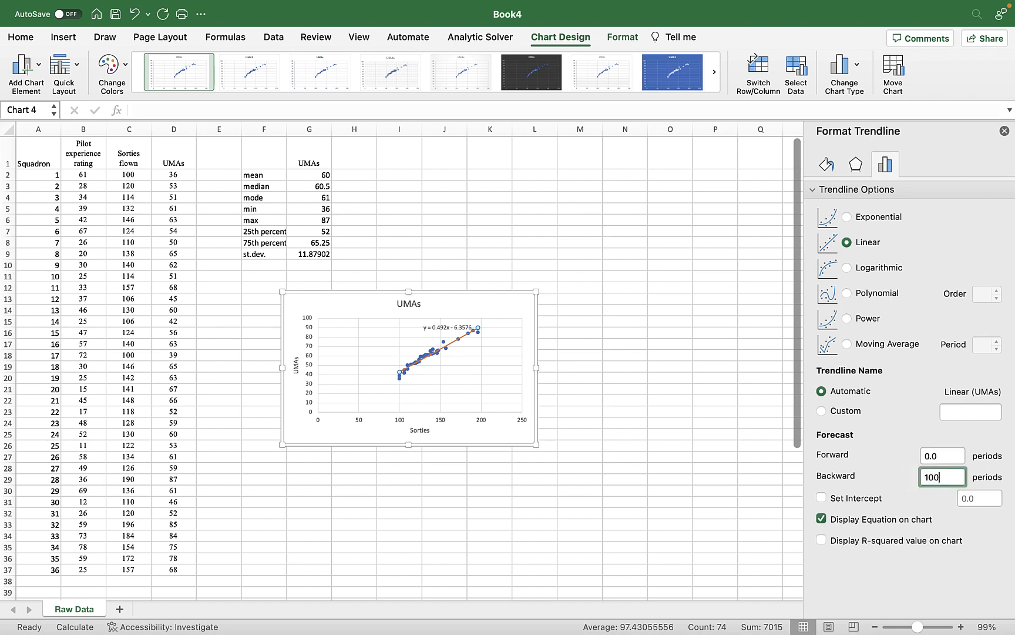
{"action": "key", "text": "Return"}
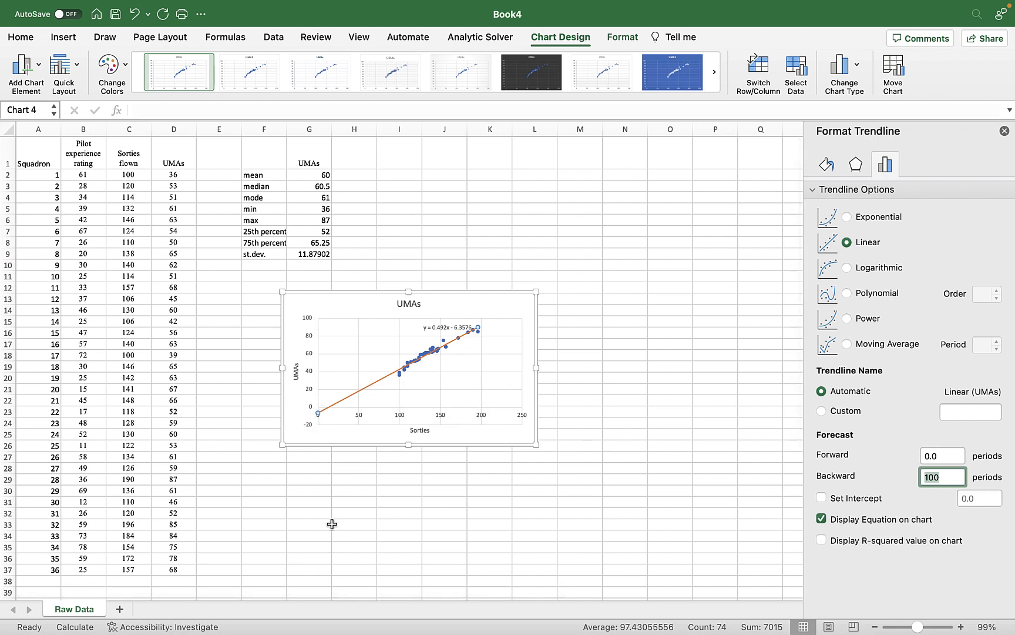
Move the trendline equation label slightly left so it sits clear of the trendline and data points.
{"action": "left_click", "coordinate": [434, 330]}
{"action": "left_click_drag", "start_coordinate": [435, 325], "coordinate": [412, 330]}
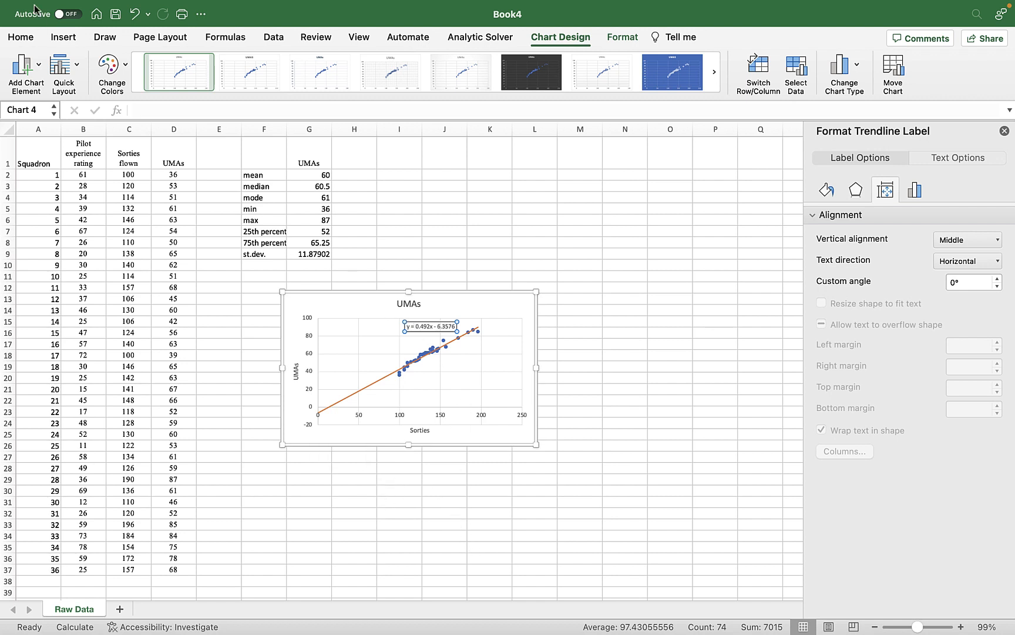
Set the font size of the trendline equation label to 12.
{"action": "left_click", "coordinate": [21, 36]}
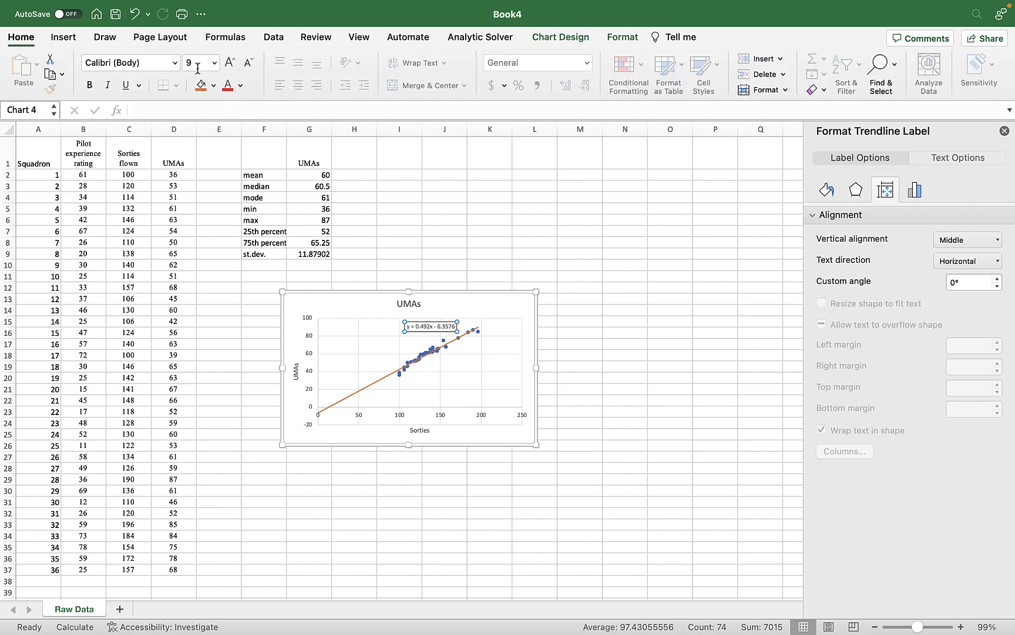
{"action": "left_click", "coordinate": [215, 62]}
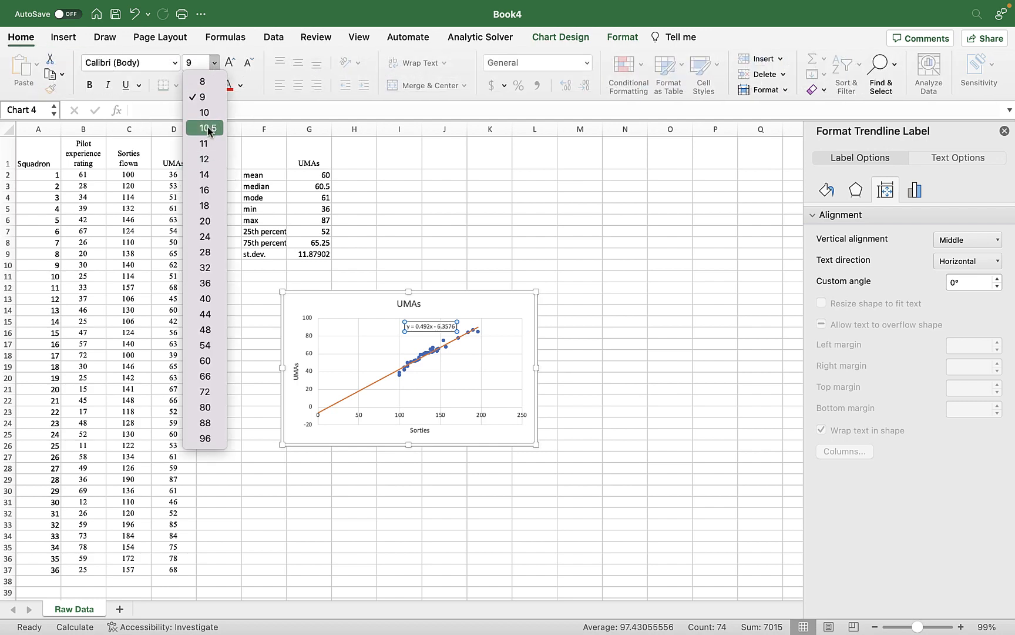
{"action": "left_click", "coordinate": [201, 159]}
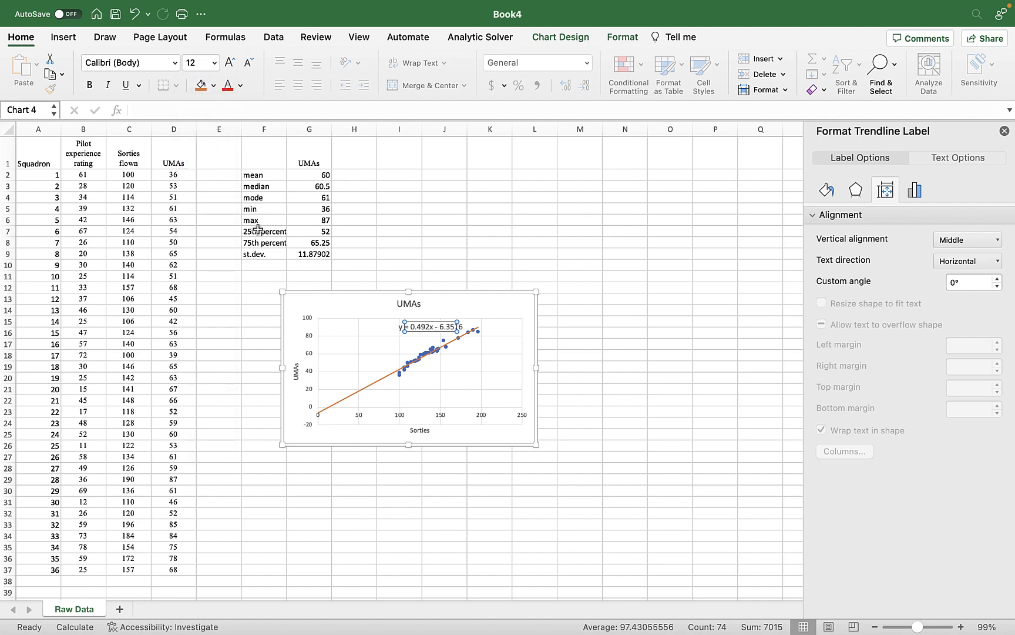
{"action": "left_click", "coordinate": [451, 486]}
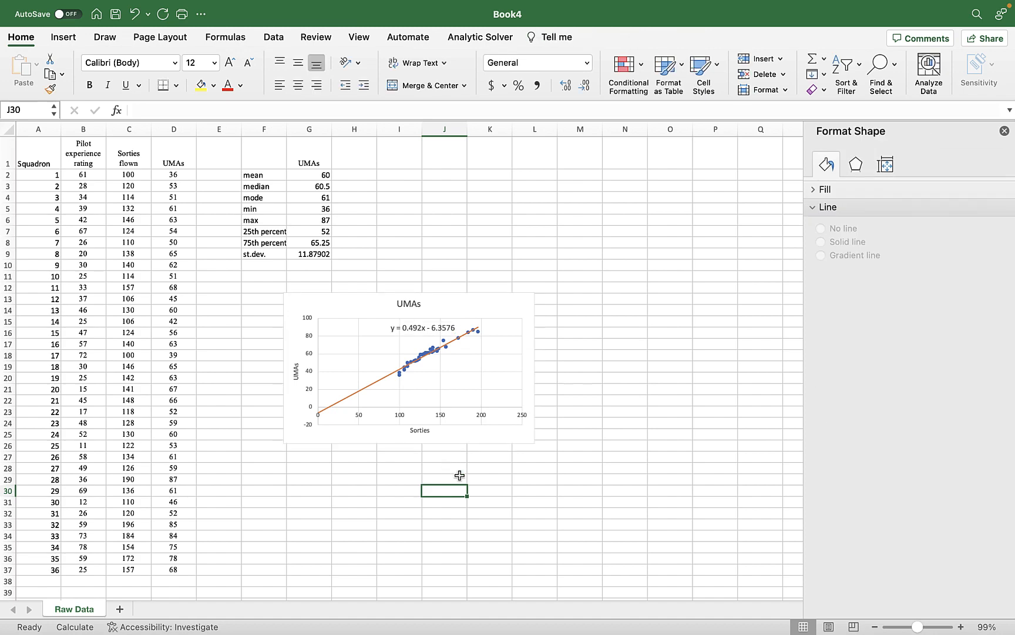
{"action": "scroll", "coordinate": [460, 471], "scroll_direction": "right", "scroll_amount": 1}
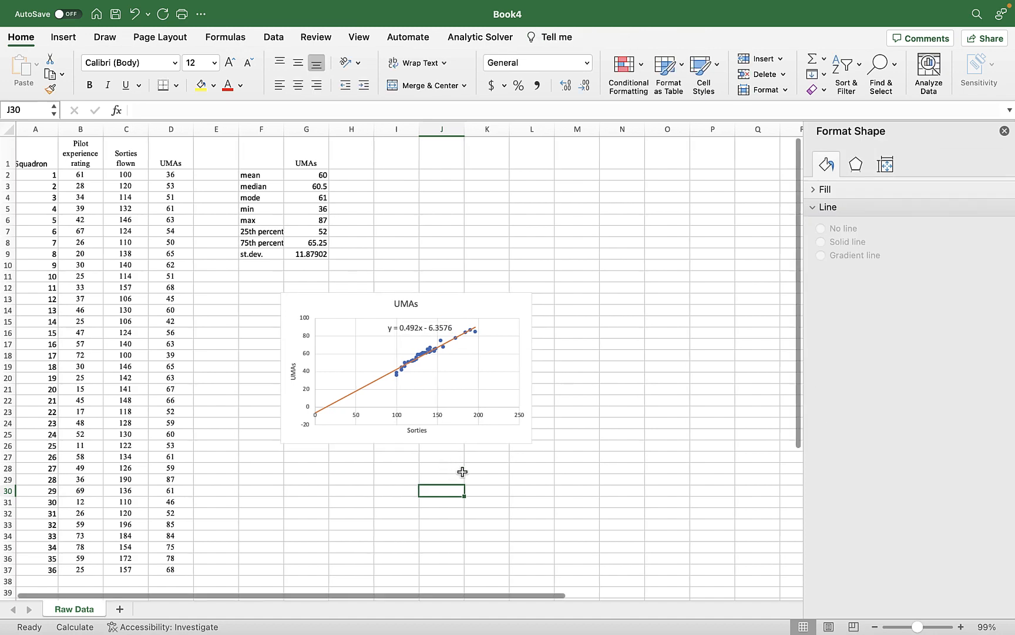
{"action": "scroll", "coordinate": [463, 472], "scroll_direction": "right", "scroll_amount": 2}
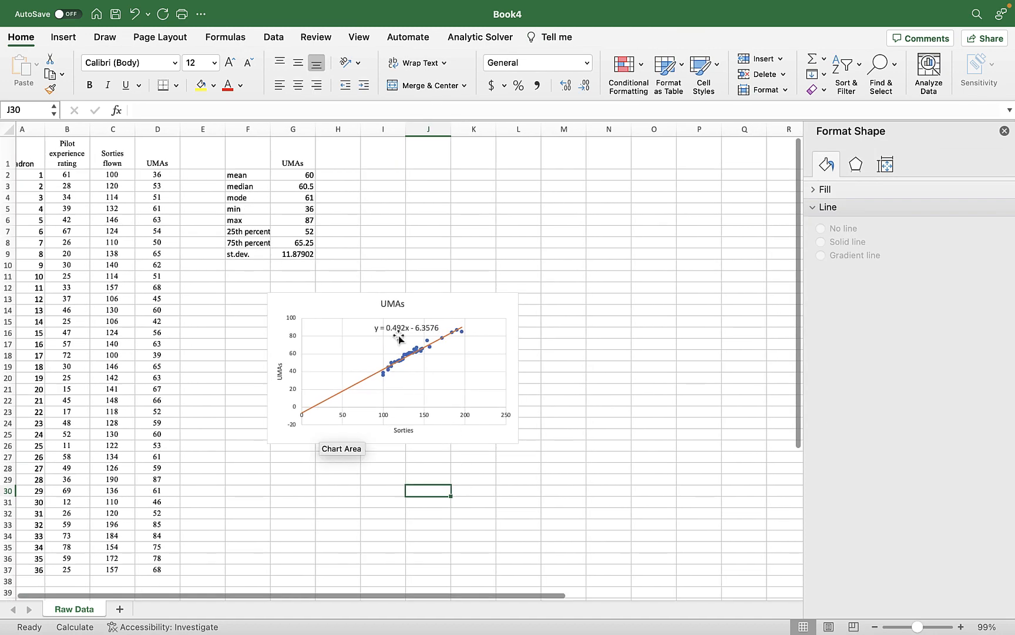
{"action": "left_click", "coordinate": [399, 337]}
{"action": "left_click", "coordinate": [399, 330]}
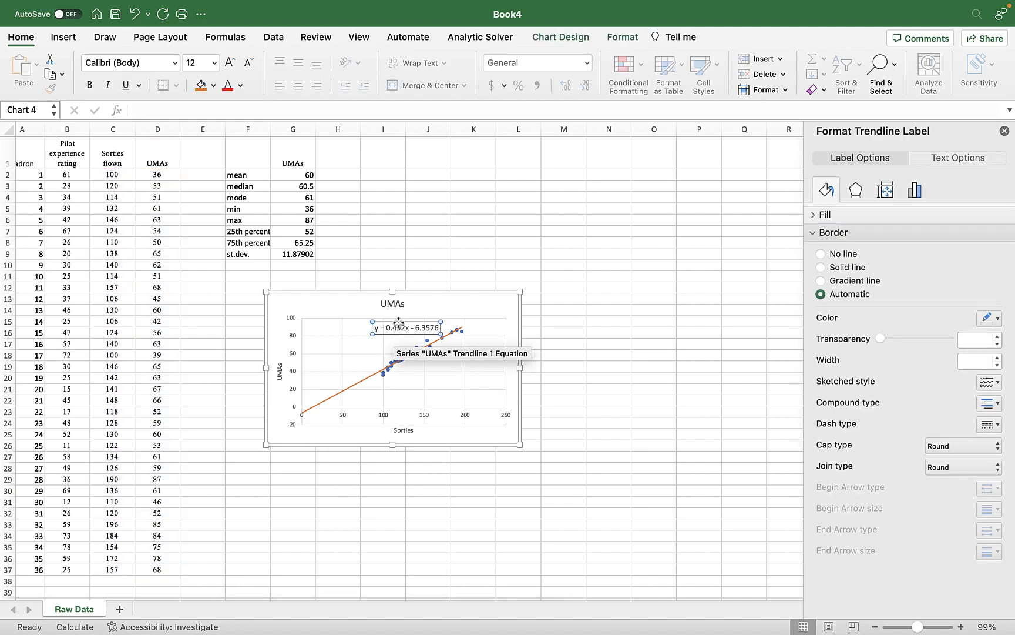
{"action": "key", "text": "super+c"}
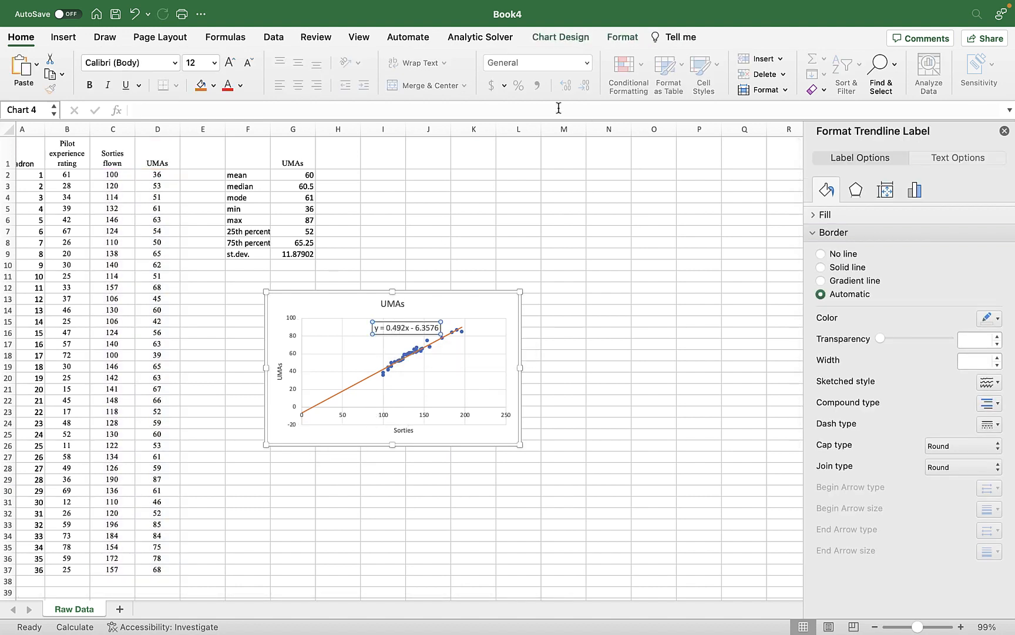
{"action": "left_click", "coordinate": [458, 178]}
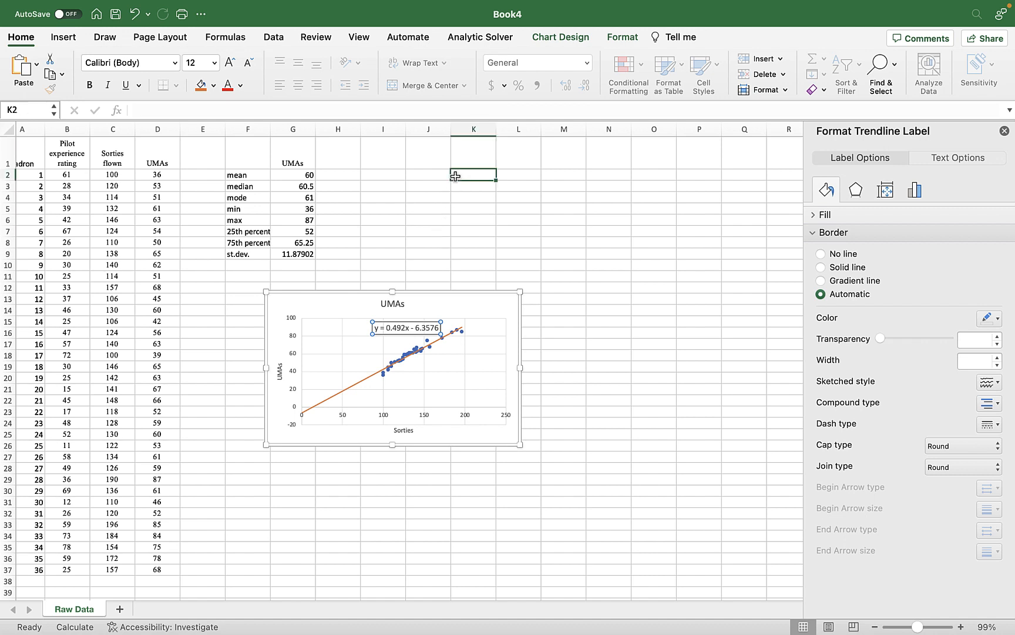
{"action": "key", "text": "super+v"}
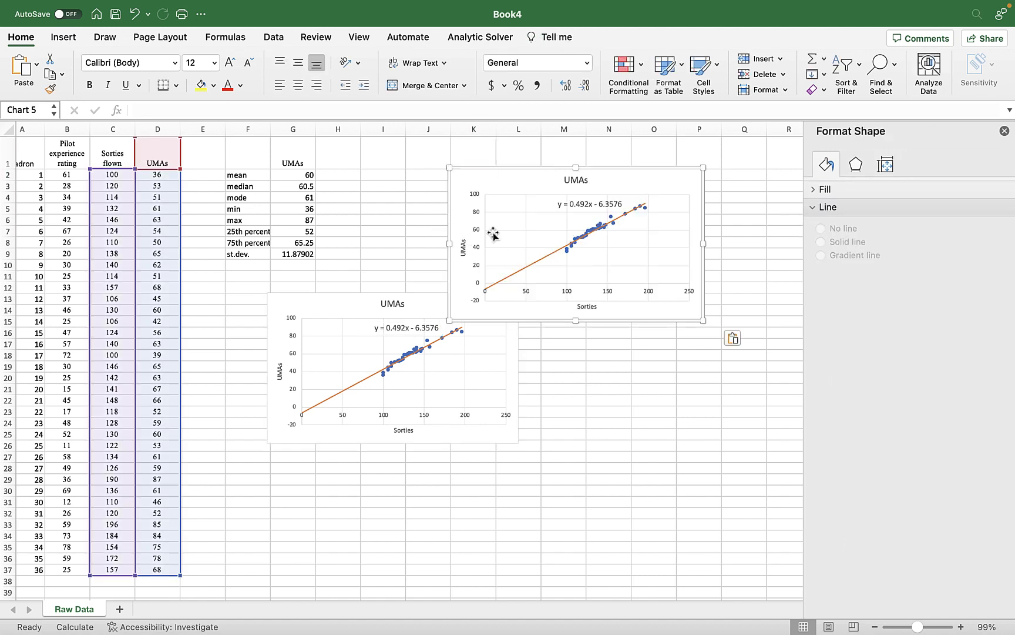
{"action": "left_click", "coordinate": [476, 176]}
{"action": "key", "text": "Delete"}
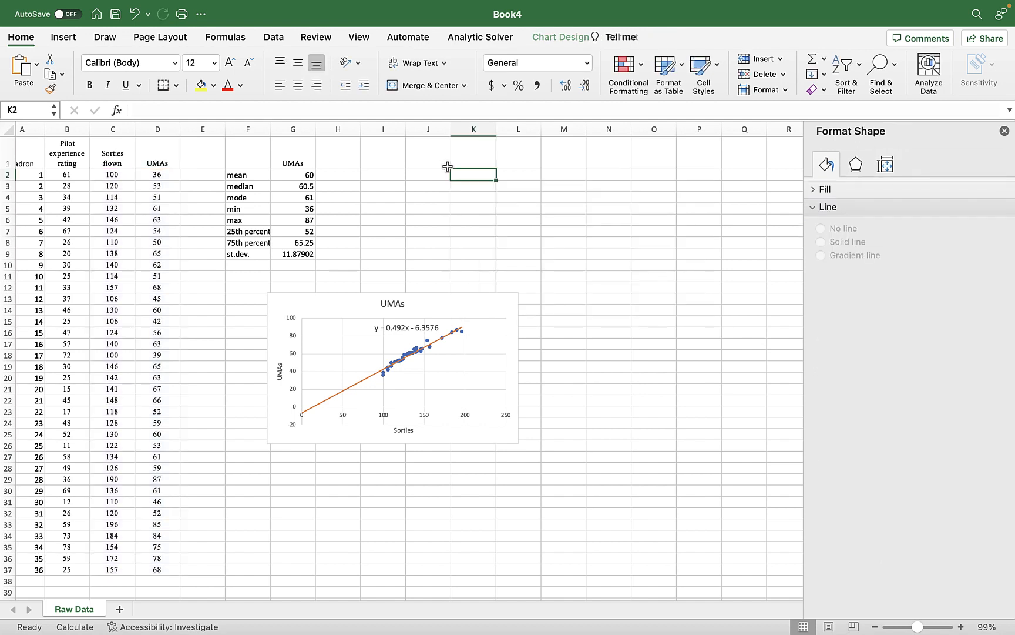
Copy the equation text from the chart's trendline label and paste it into cell J2.
{"action": "left_click", "coordinate": [393, 327]}
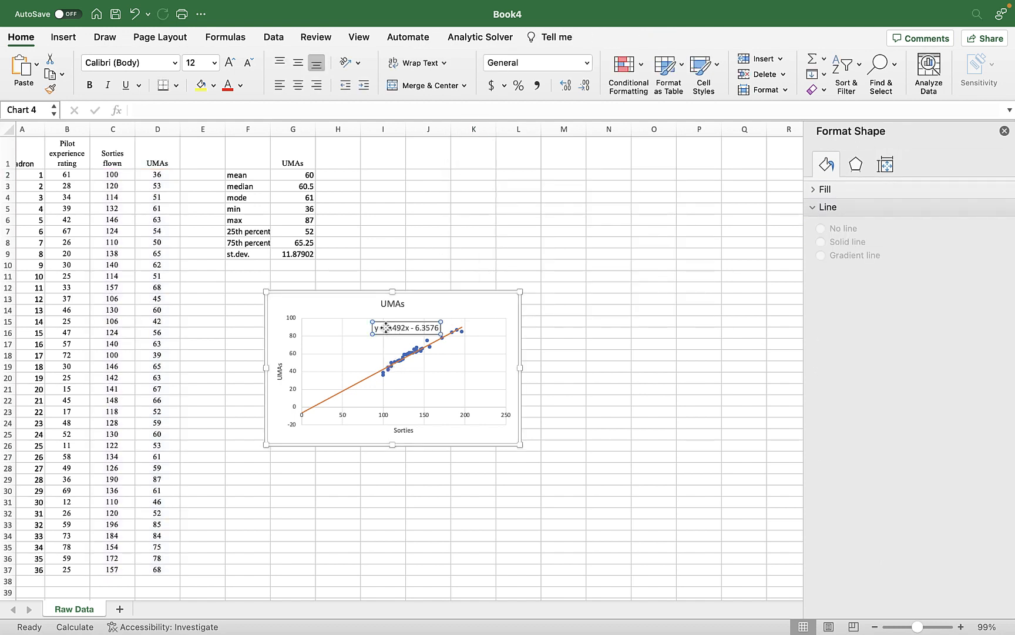
{"action": "left_click_drag", "start_coordinate": [375, 327], "coordinate": [428, 324]}
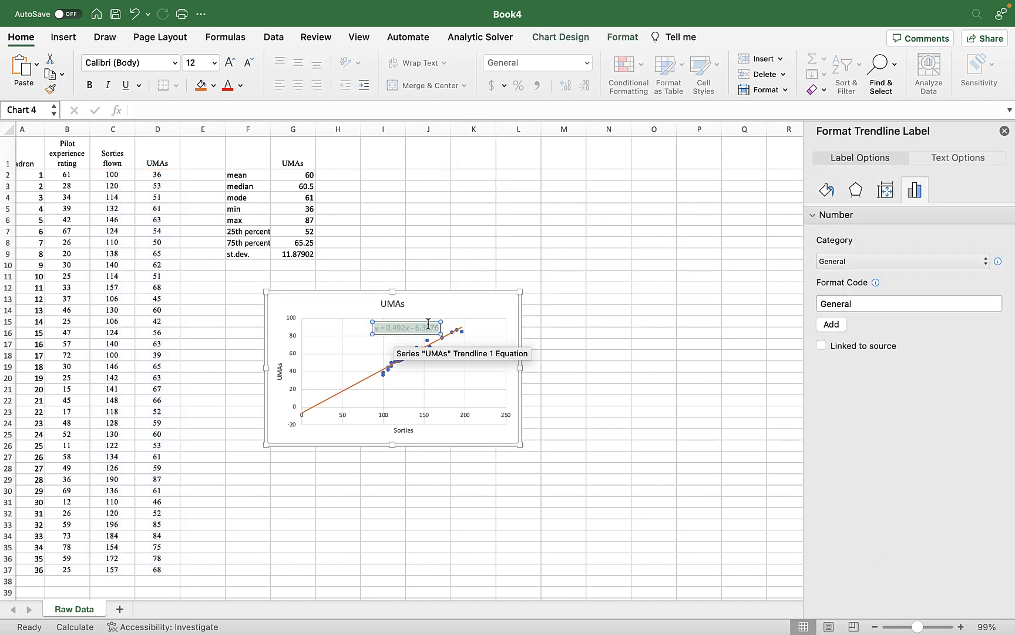
{"action": "left_click", "coordinate": [416, 166]}
{"action": "left_click", "coordinate": [415, 178]}
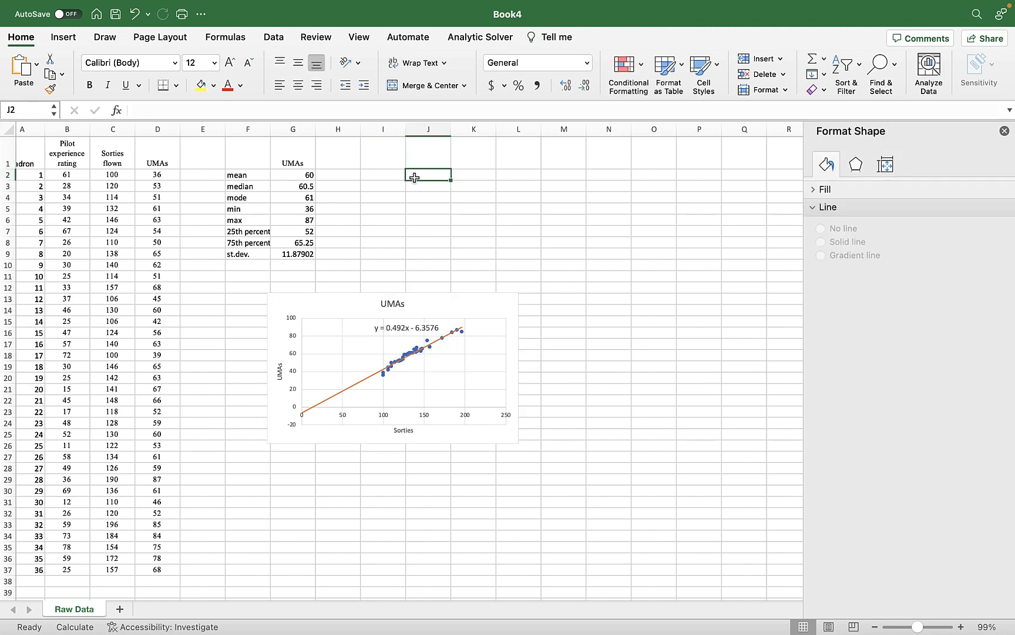
{"action": "key", "text": "cmd+v"}
{"action": "left_click", "coordinate": [415, 209]}
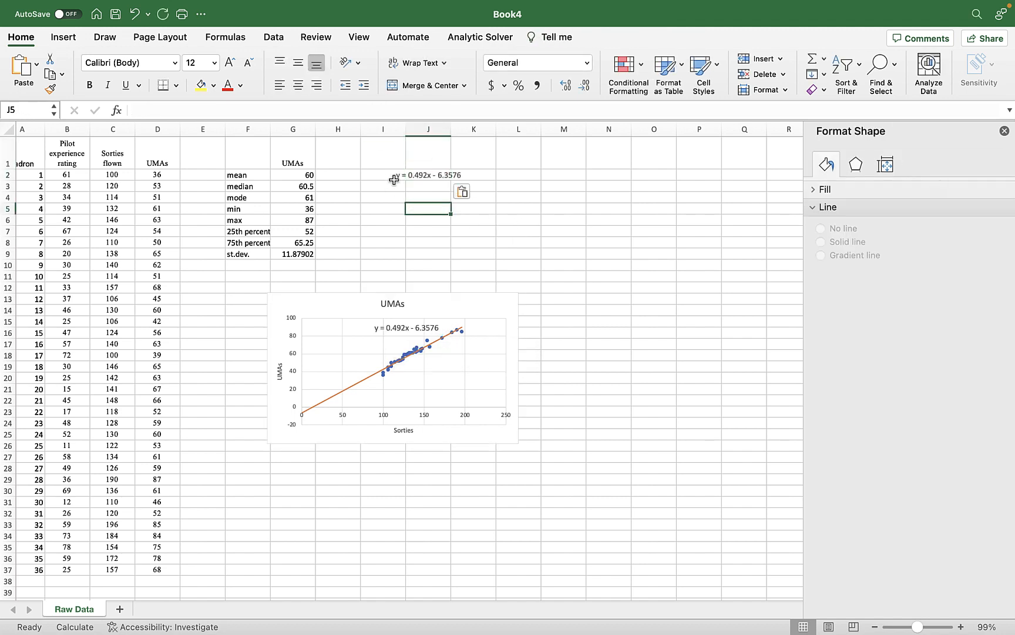
{"action": "left_click", "coordinate": [392, 184]}
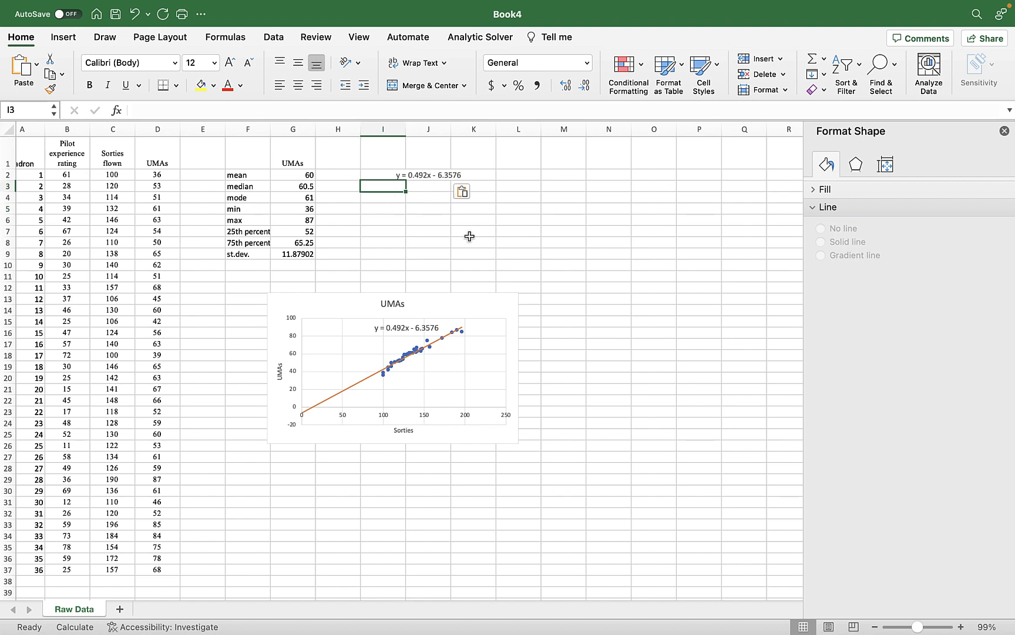
Enter "y" in cell M2 and its description "response variable" in cell N2.
{"action": "left_click", "coordinate": [557, 174]}
{"action": "type", "text": "y"}
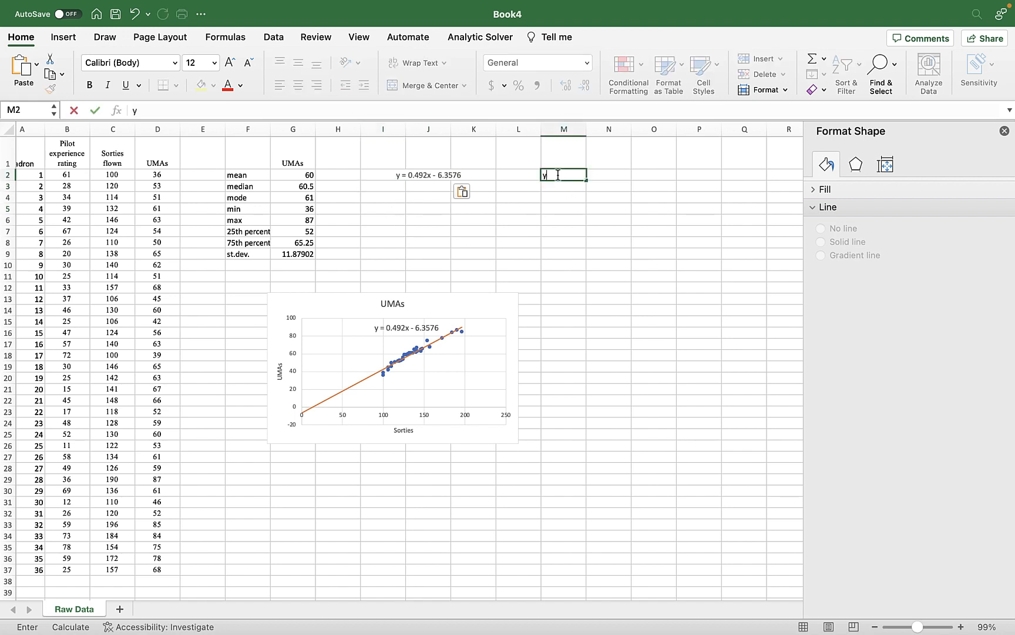
{"action": "key", "text": "Tab"}
{"action": "type", "text": "respons"}
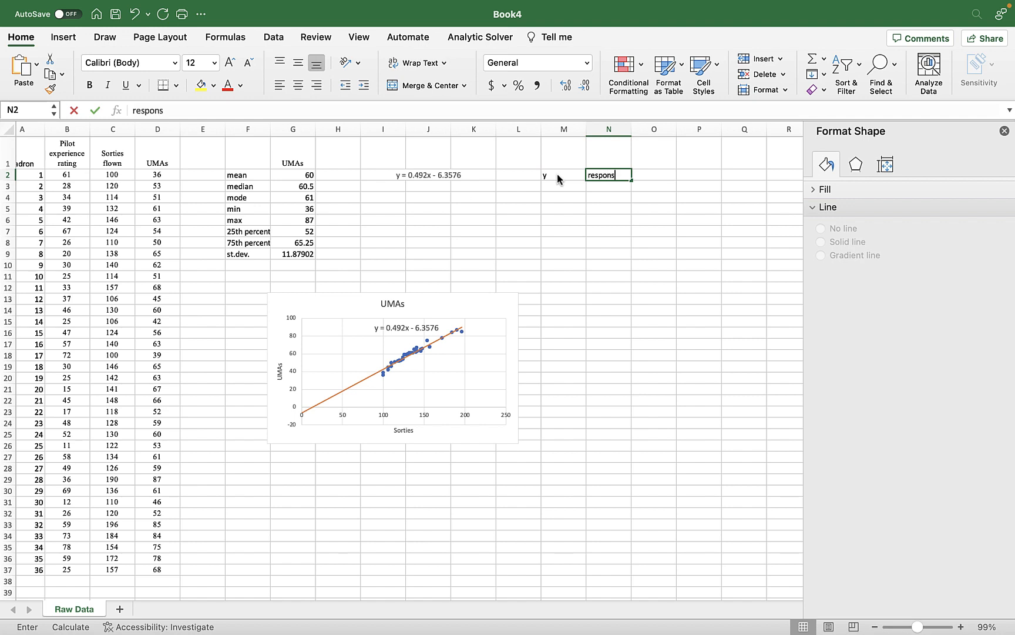
{"action": "type", "text": "e variable"}
{"action": "key", "text": "Tab"}
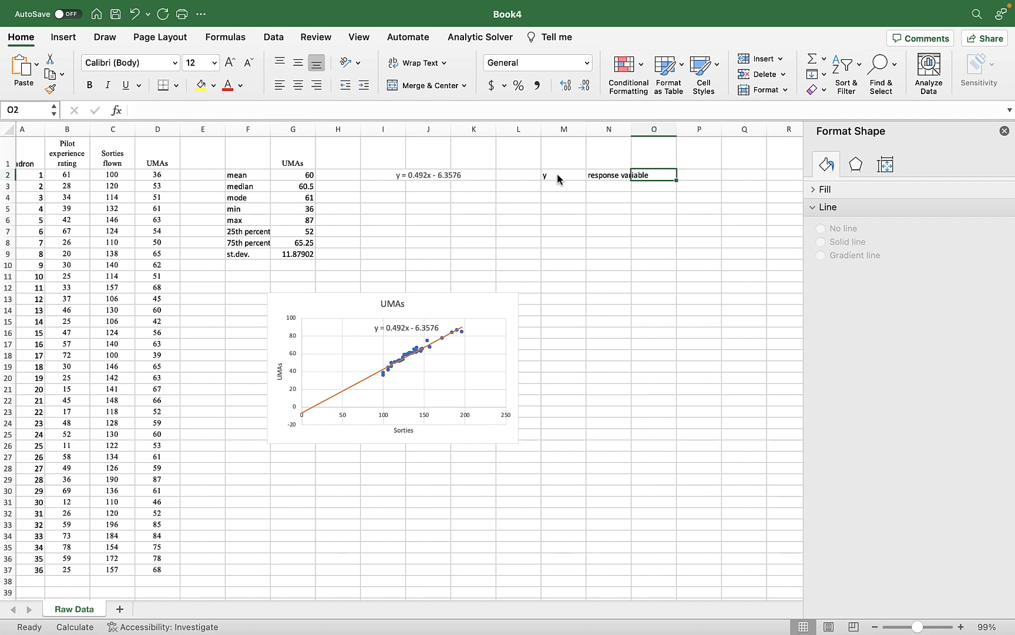
{"action": "left_click", "coordinate": [617, 190]}
{"action": "left_click", "coordinate": [658, 175]}
{"action": "type", "text": "d"}
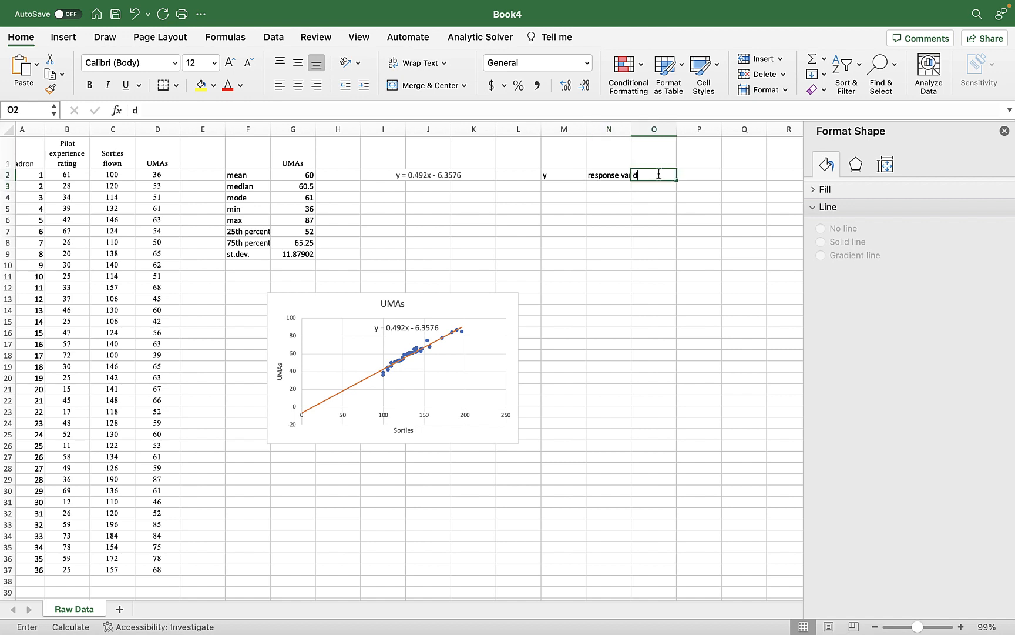
{"action": "key", "text": "BackSpace"}
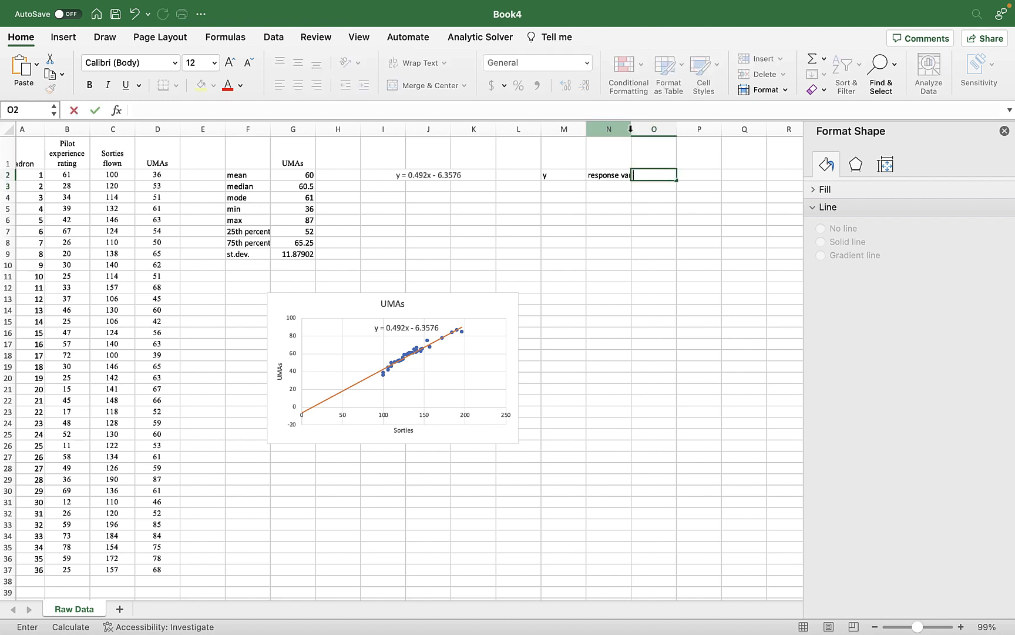
Extend the description in N2 to "response variable/dependent variable" and fit column N's width to its text.
{"action": "left_click", "coordinate": [613, 176]}
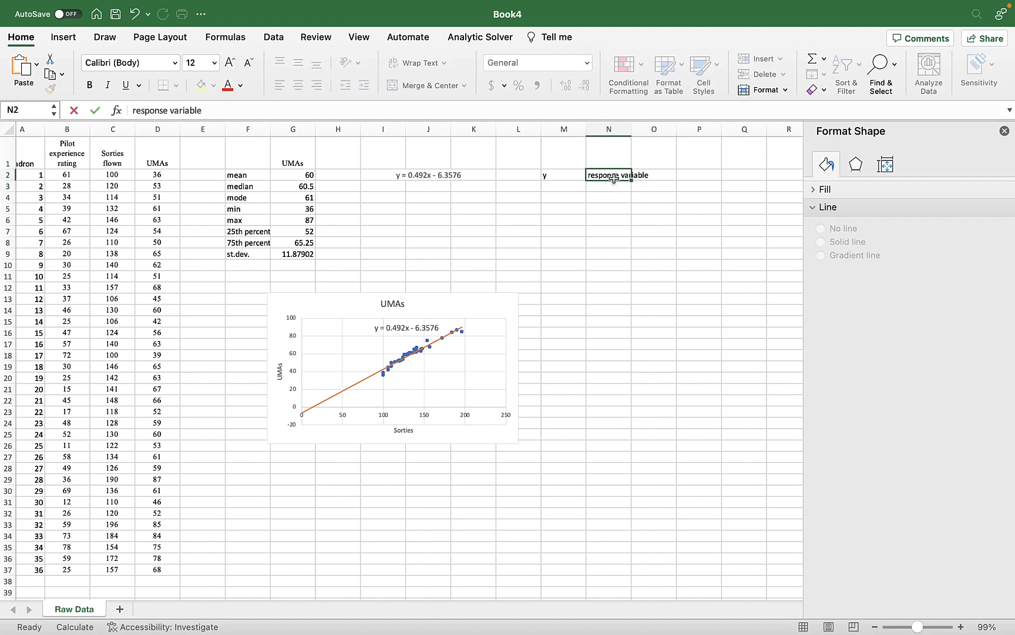
{"action": "left_click", "coordinate": [248, 106]}
{"action": "type", "text": "/depend"}
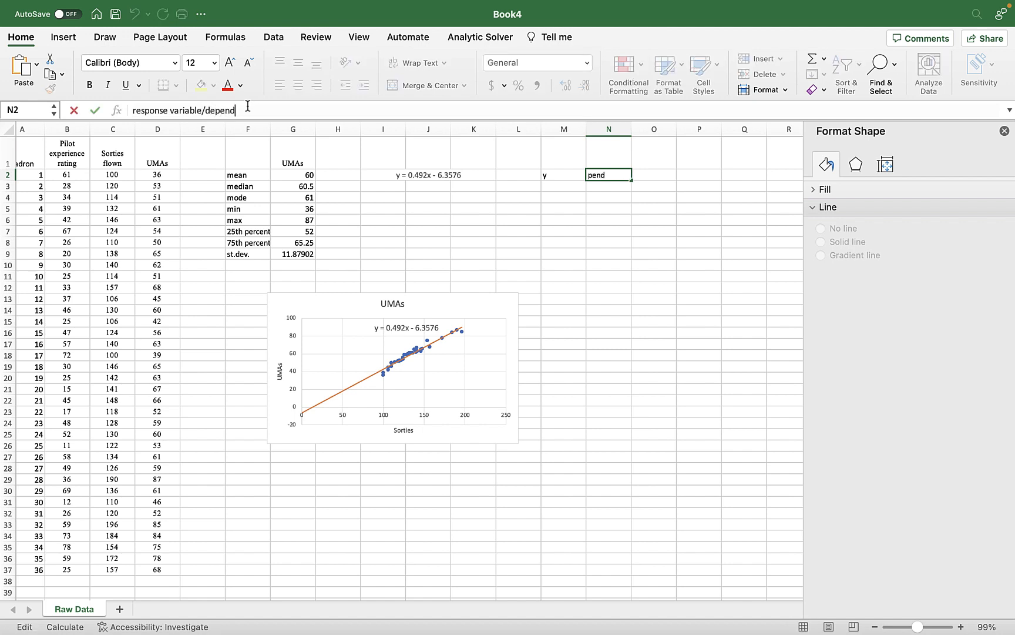
{"action": "type", "text": "ent variable"}
{"action": "key", "text": "Return"}
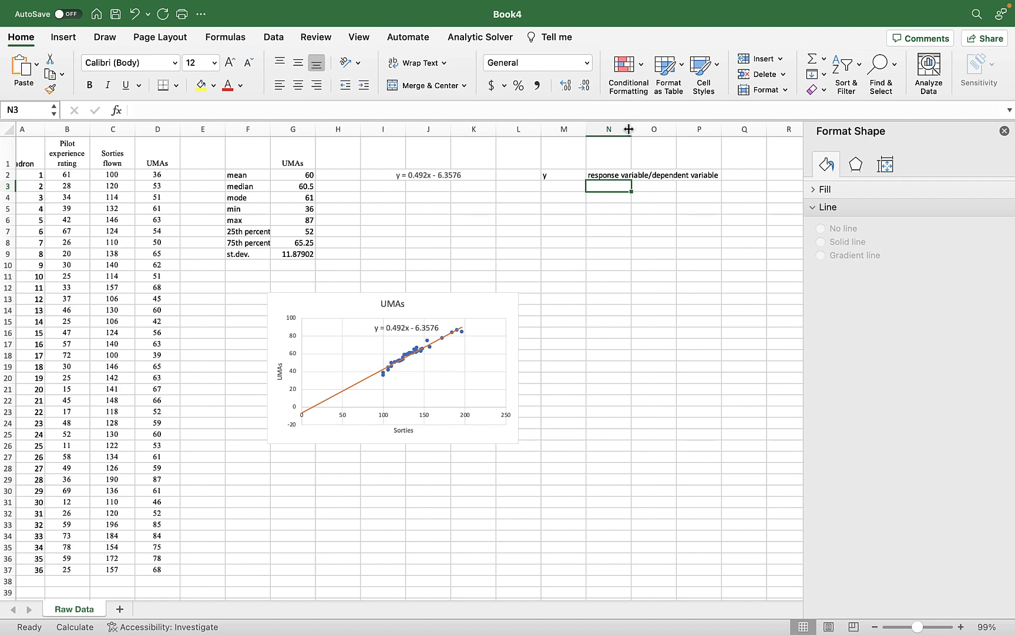
{"action": "double_click", "coordinate": [630, 129]}
Enter "UMAs" in cell O2, beside the response variable description.
{"action": "scroll", "coordinate": [610, 220], "scroll_direction": "right", "scroll_amount": 2}
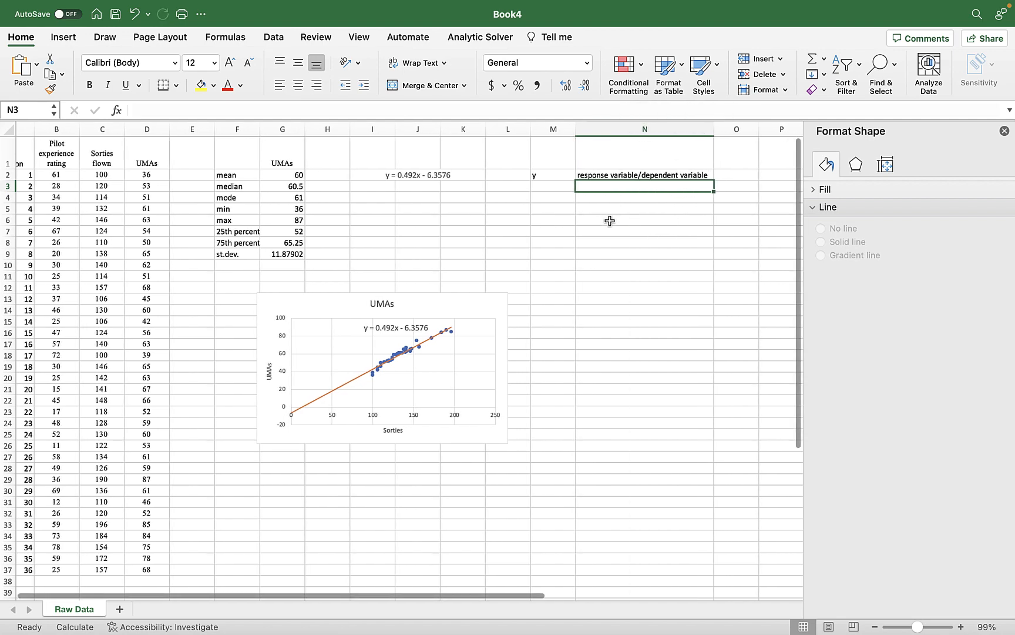
{"action": "scroll", "coordinate": [646, 228], "scroll_direction": "right", "scroll_amount": 1}
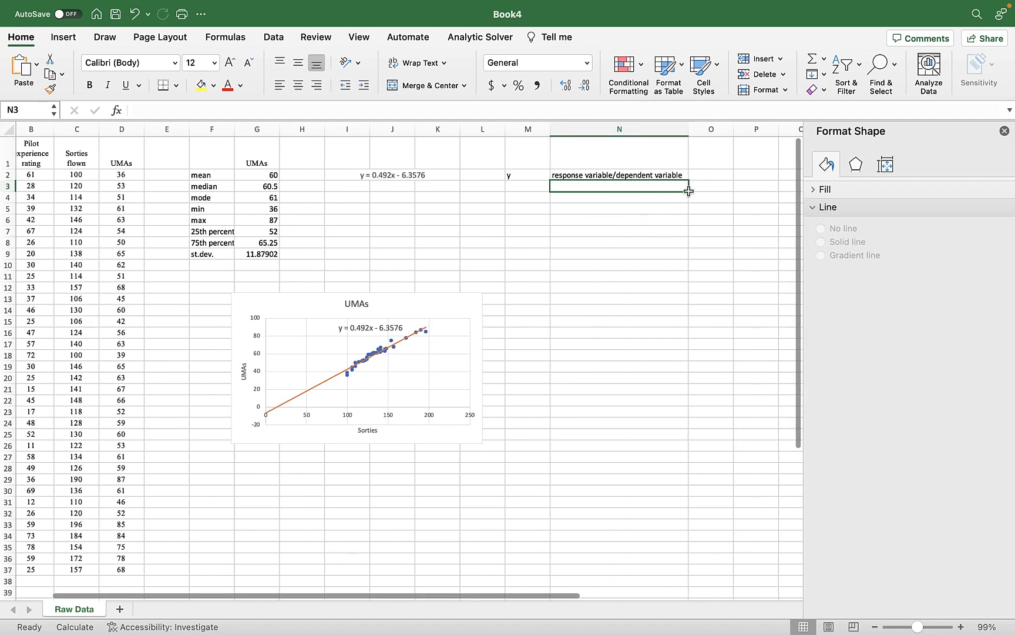
{"action": "left_click", "coordinate": [710, 173]}
{"action": "type", "text": "UM"}
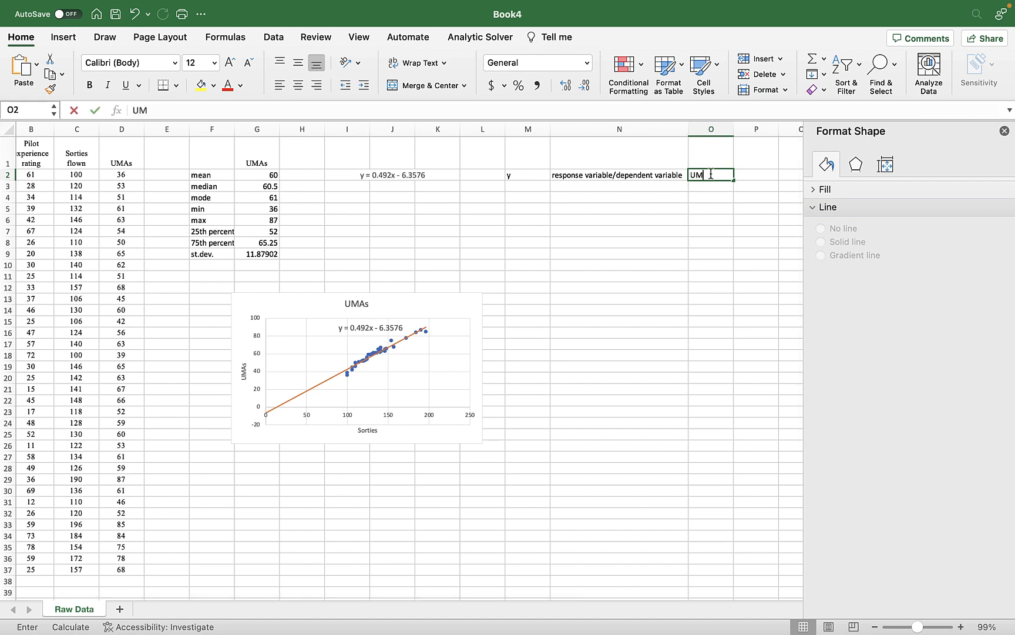
{"action": "type", "text": "As"}
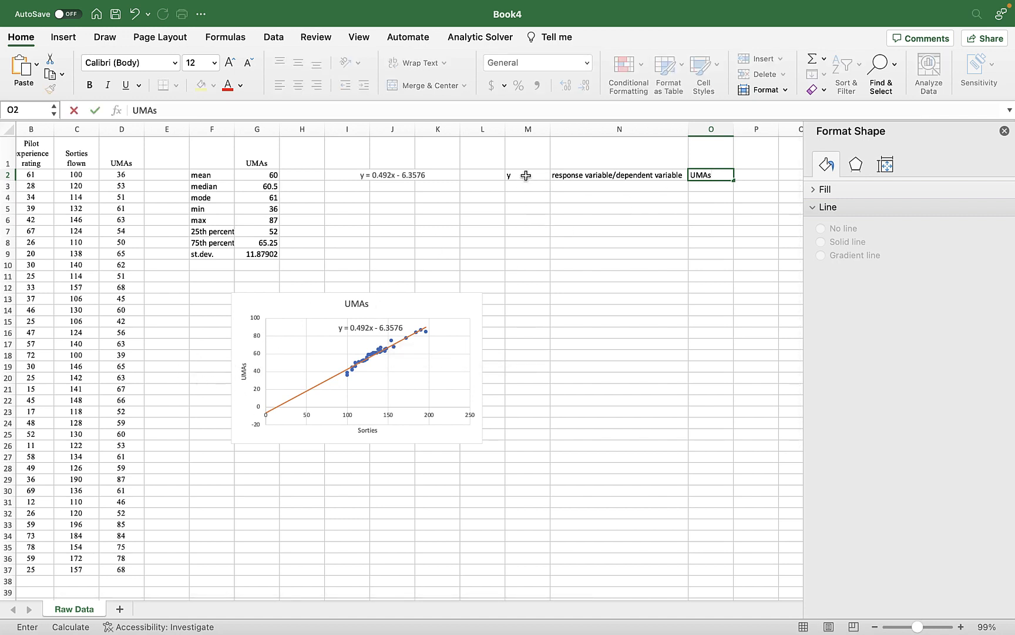
{"action": "left_click", "coordinate": [525, 196]}
Enter "b1" in cell M3 and format its digit 1 as a subscript.
{"action": "left_click", "coordinate": [527, 184]}
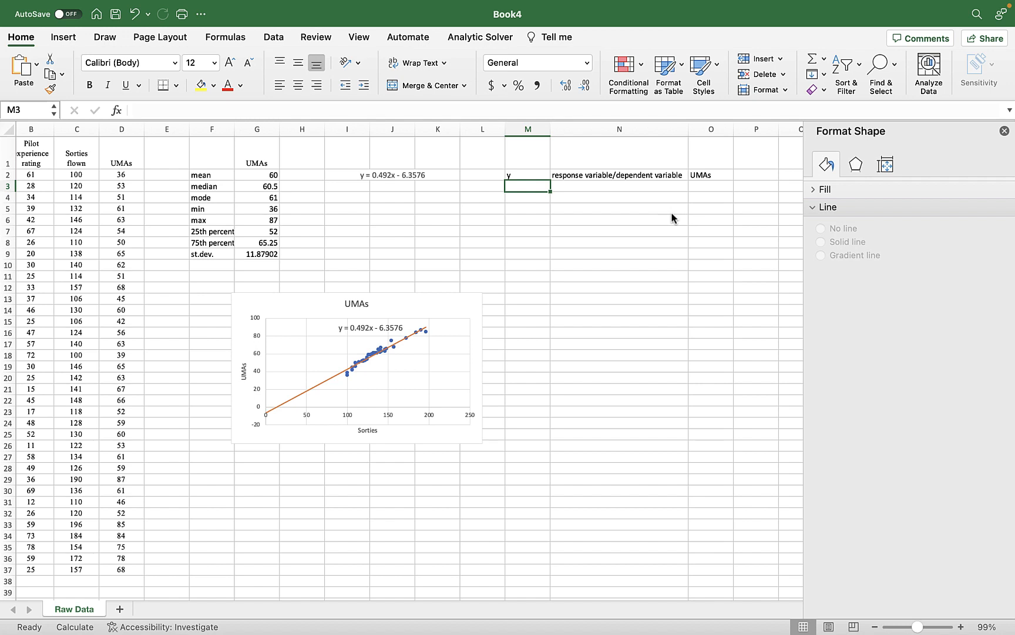
{"action": "type", "text": "b1"}
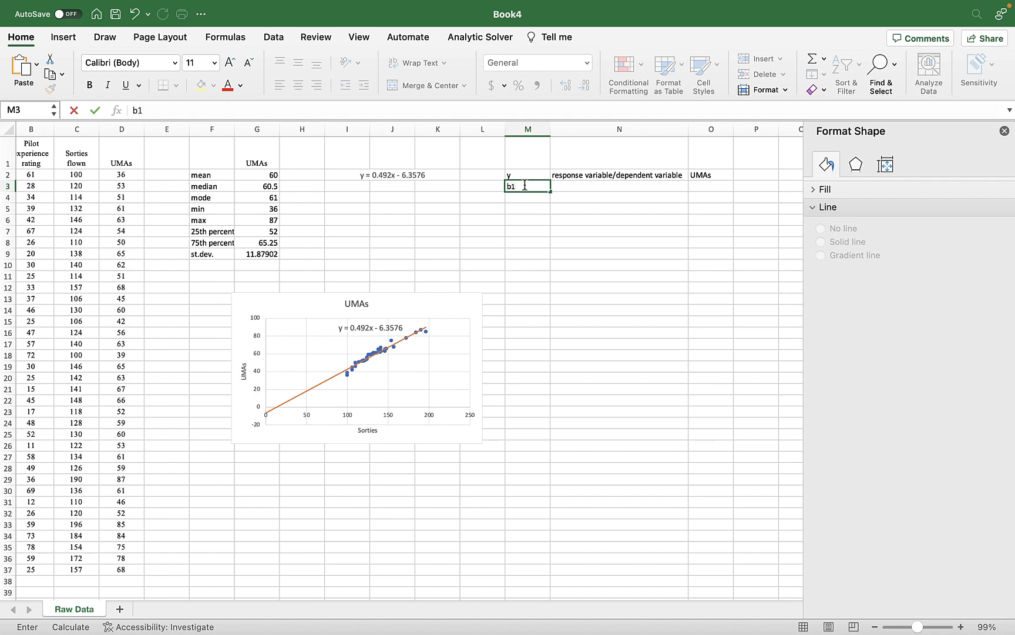
{"action": "left_click_drag", "start_coordinate": [522, 187], "coordinate": [503, 182]}
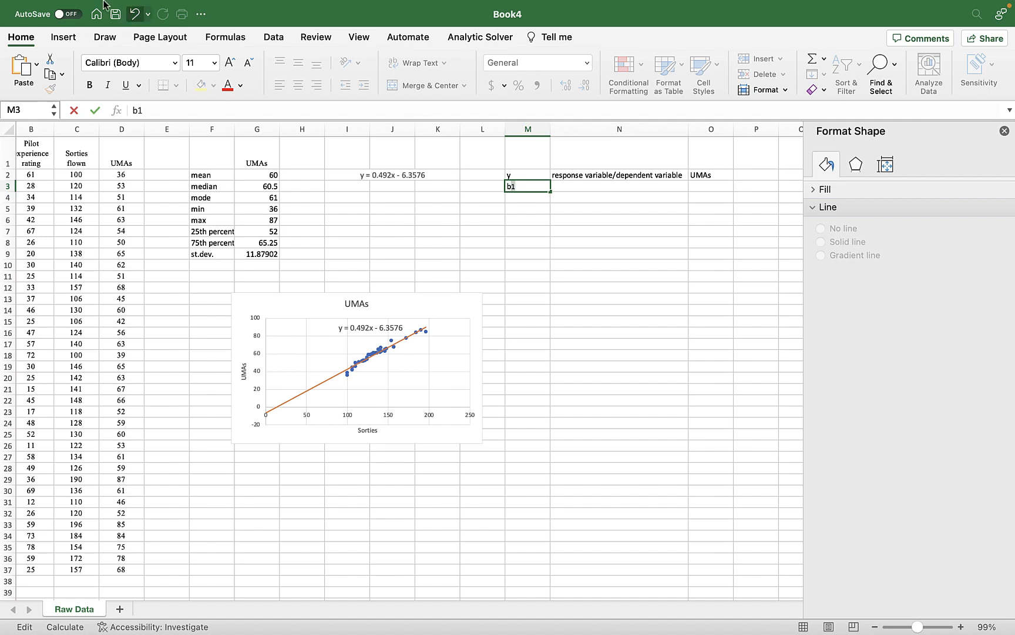
{"action": "left_click", "coordinate": [223, 7]}
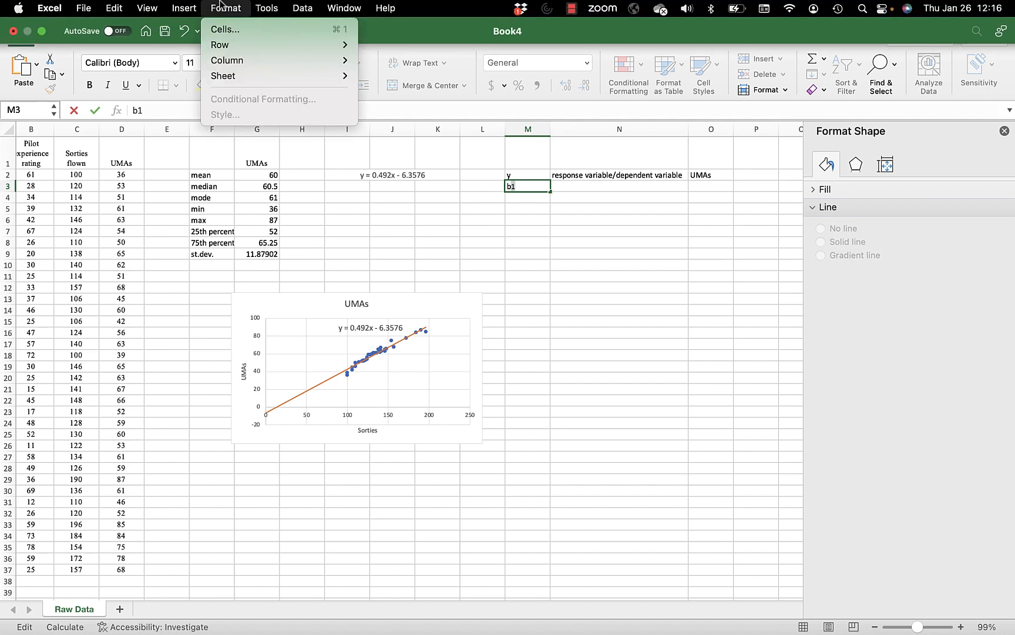
{"action": "left_click", "coordinate": [219, 30]}
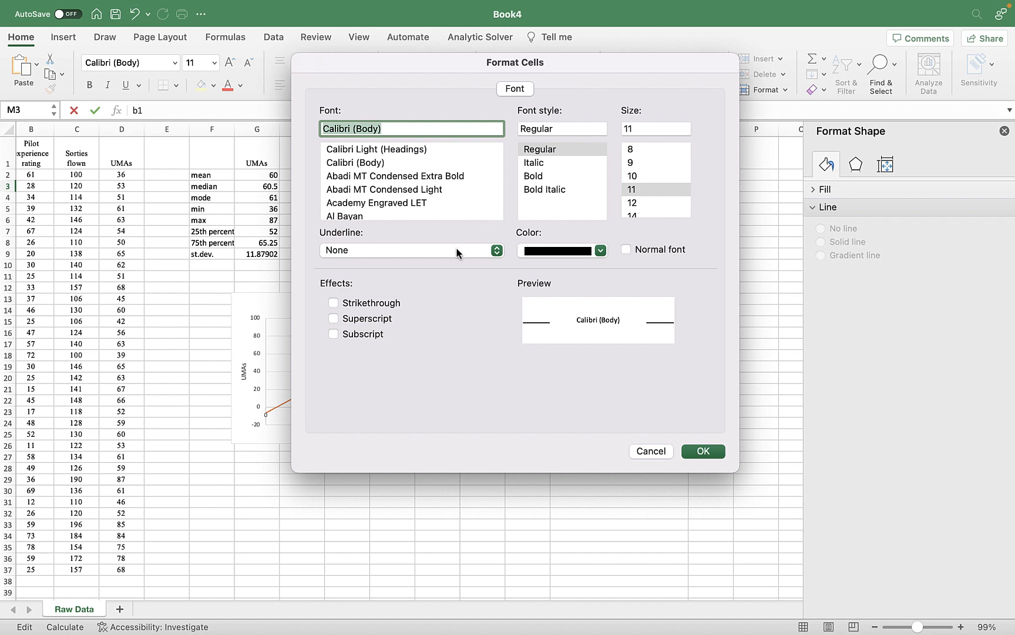
{"action": "left_click", "coordinate": [334, 334]}
{"action": "left_click", "coordinate": [704, 451]}
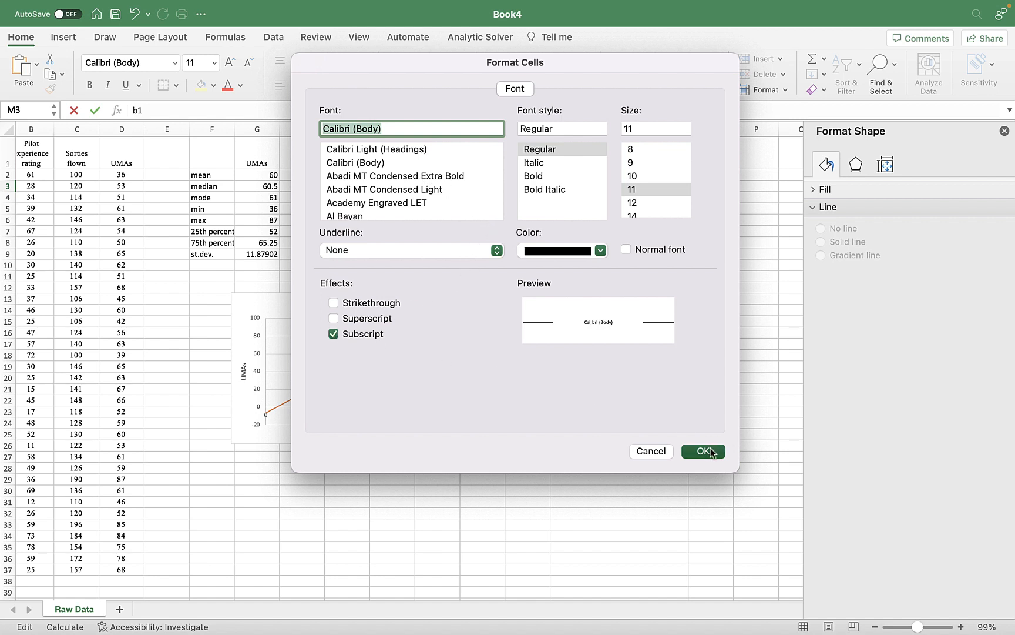
{"action": "left_click", "coordinate": [624, 211]}
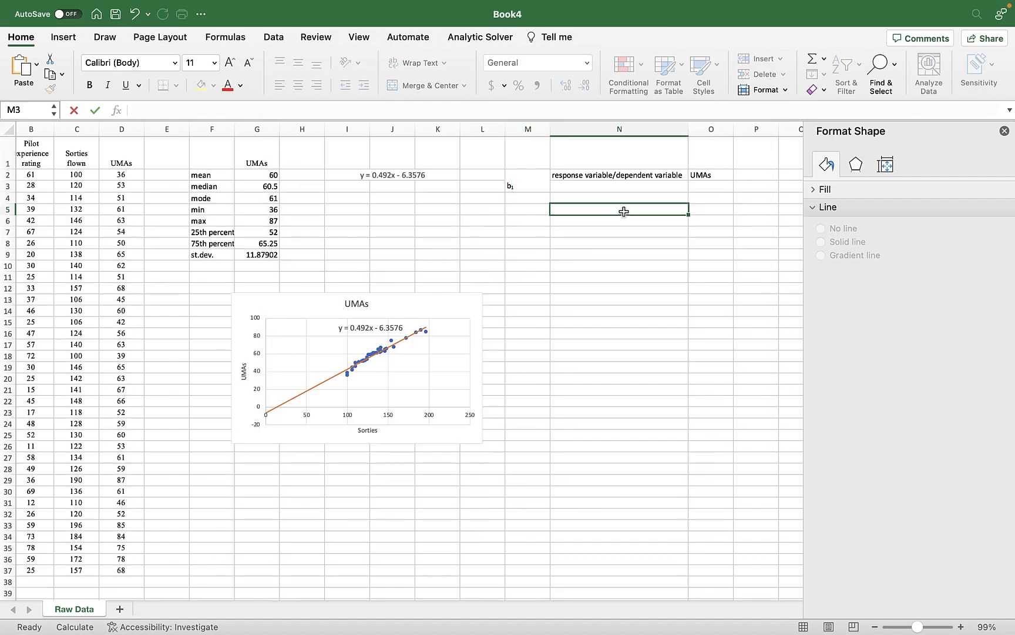
Enter "slope" in cell N3 as the description of b1 and its units "UMAs/Sorties" in cell O3.
{"action": "left_click", "coordinate": [605, 186]}
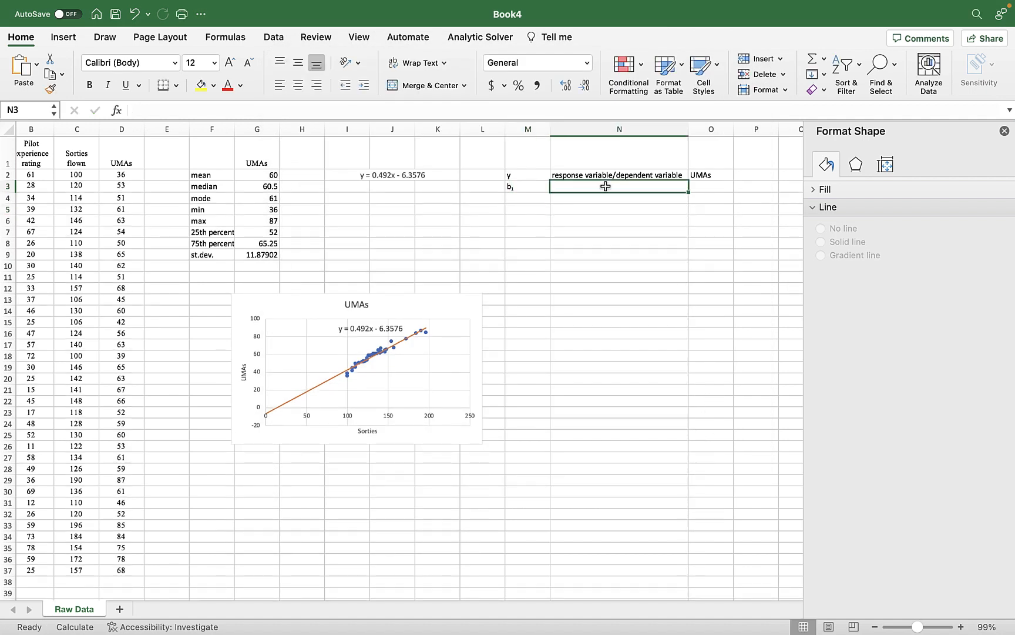
{"action": "type", "text": "slope"}
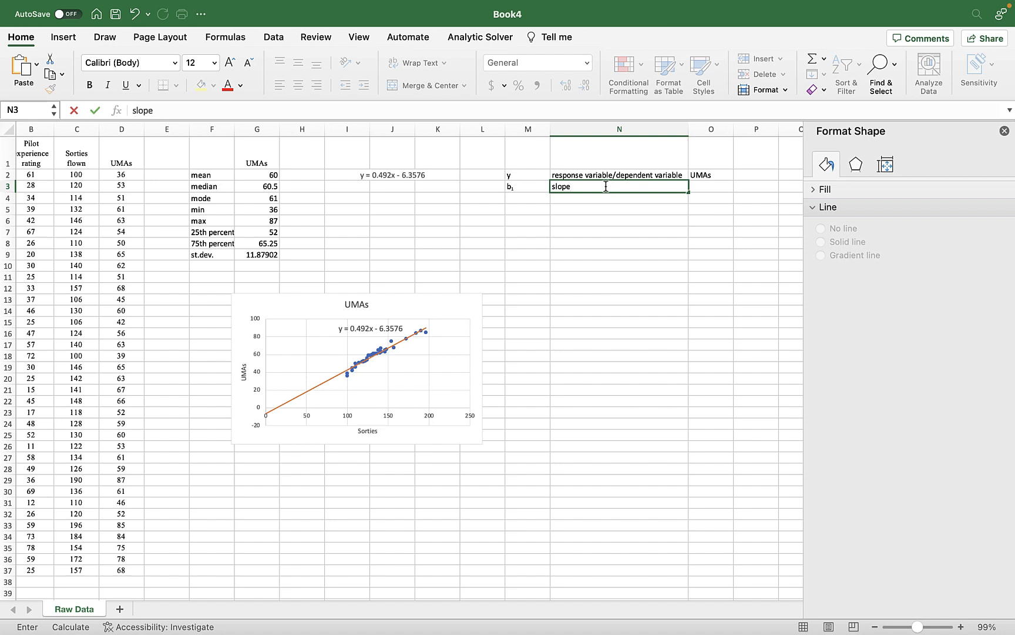
{"action": "key", "text": "Tab"}
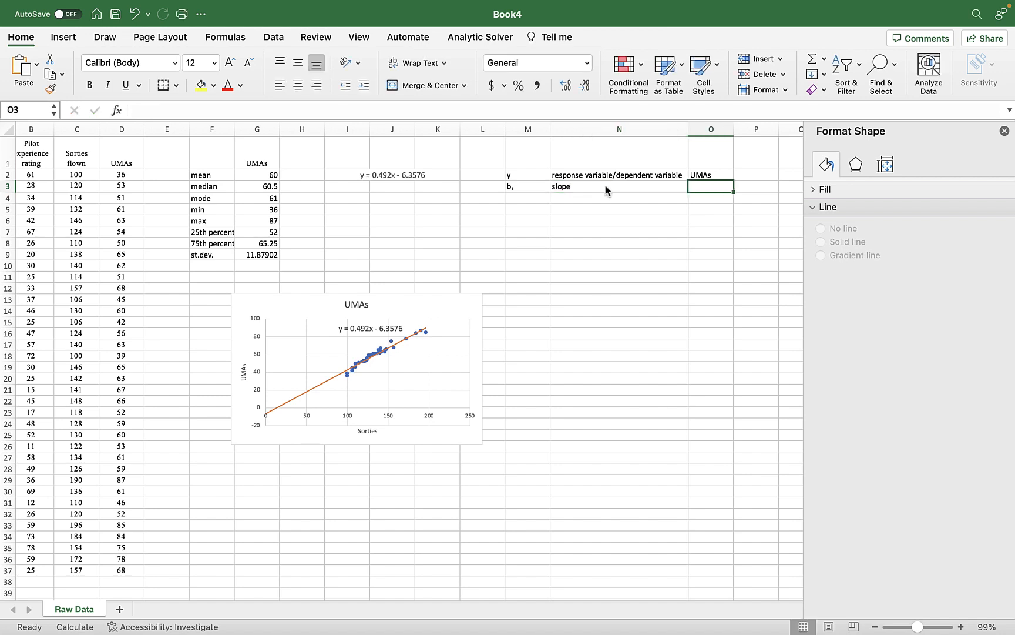
{"action": "type", "text": "UMAs"}
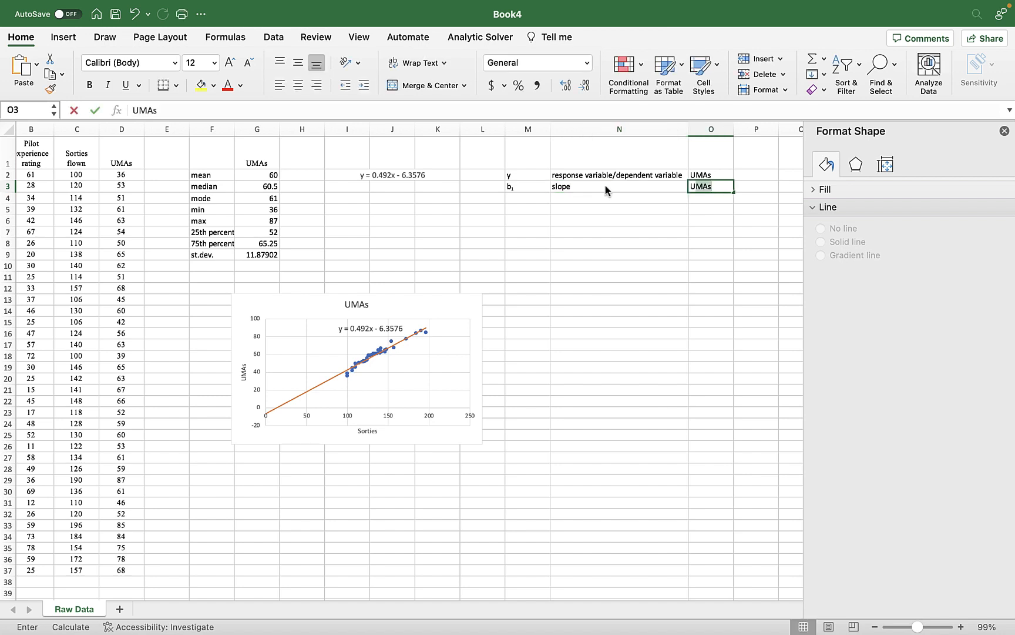
{"action": "type", "text": "/Sorties"}
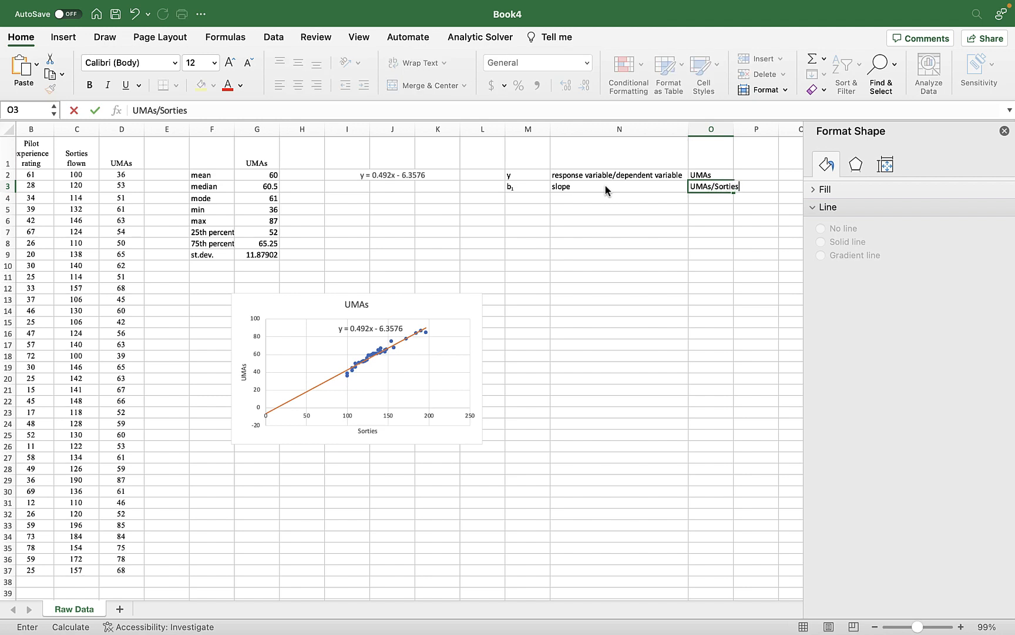
{"action": "key", "text": "Return"}
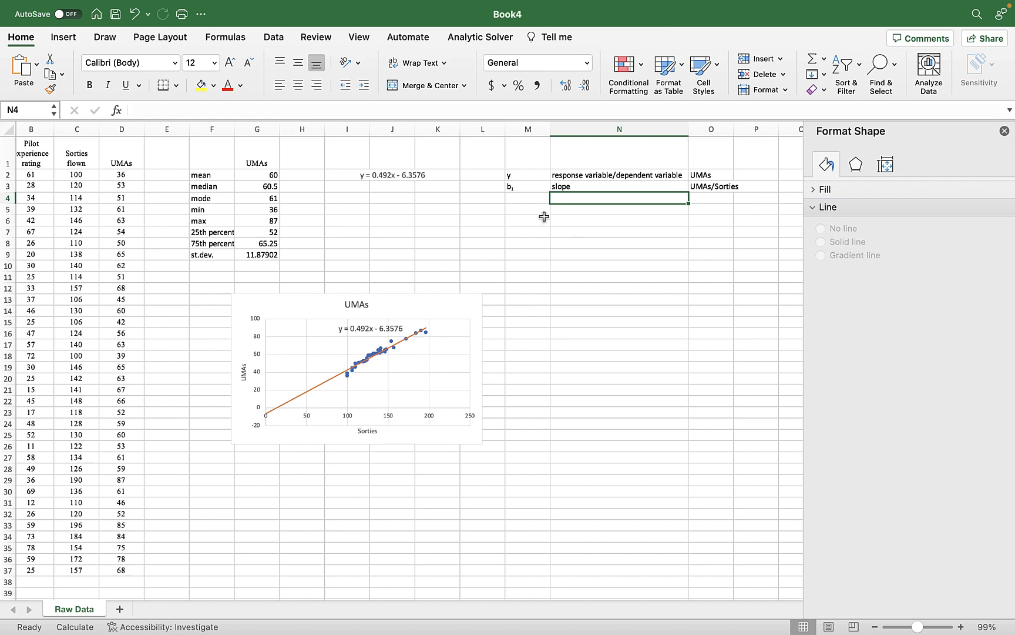
Enter "x" in cell M4, its description "independent/explanatory variable" in N4, and "Sorties" in O4.
{"action": "left_click", "coordinate": [527, 201]}
{"action": "type", "text": "x"}
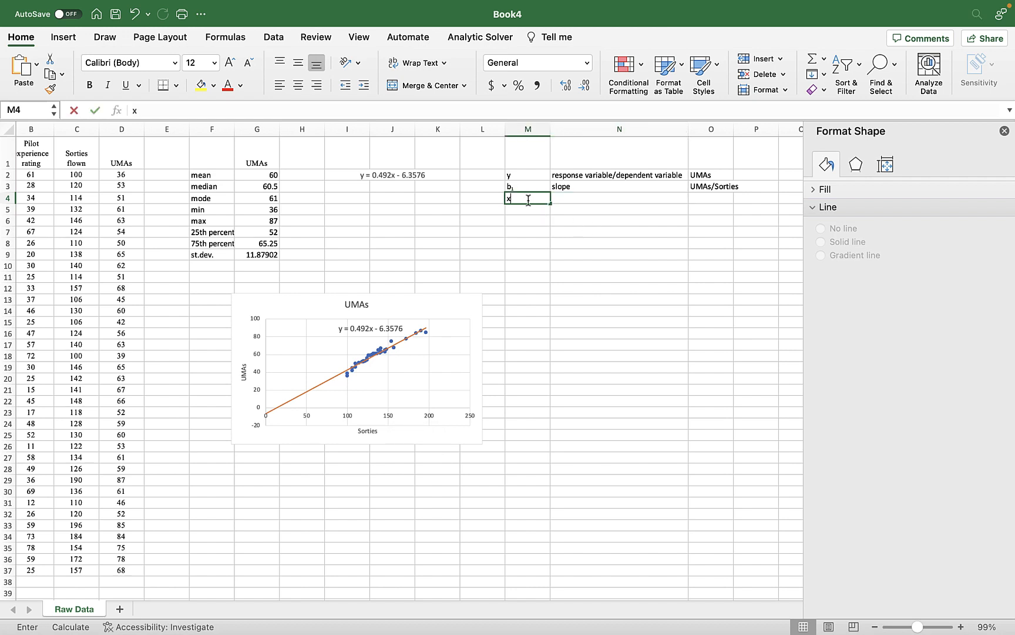
{"action": "key", "text": "Tab"}
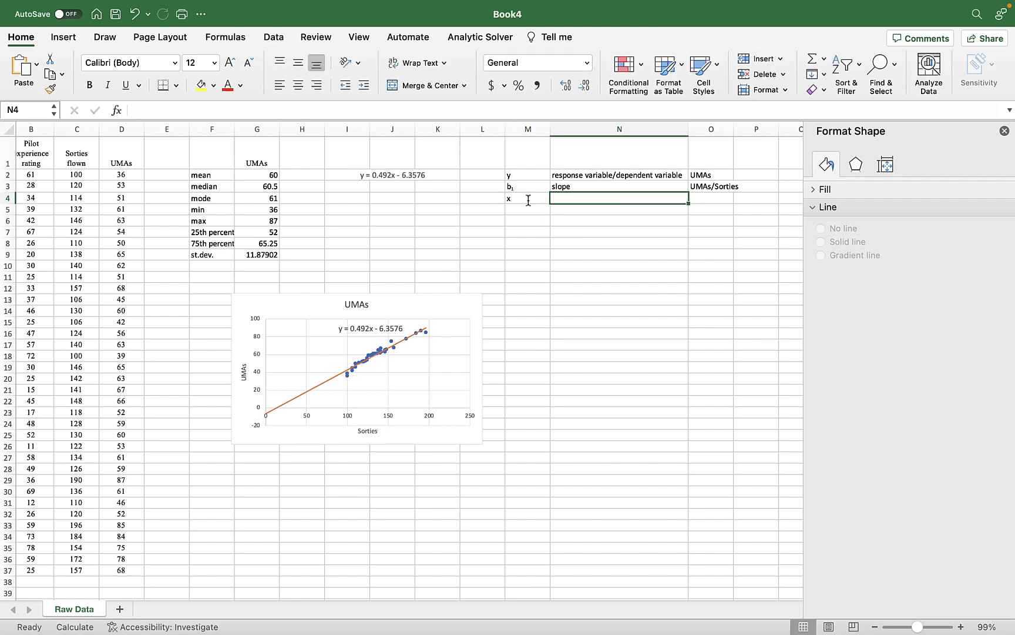
{"action": "type", "text": "independ"}
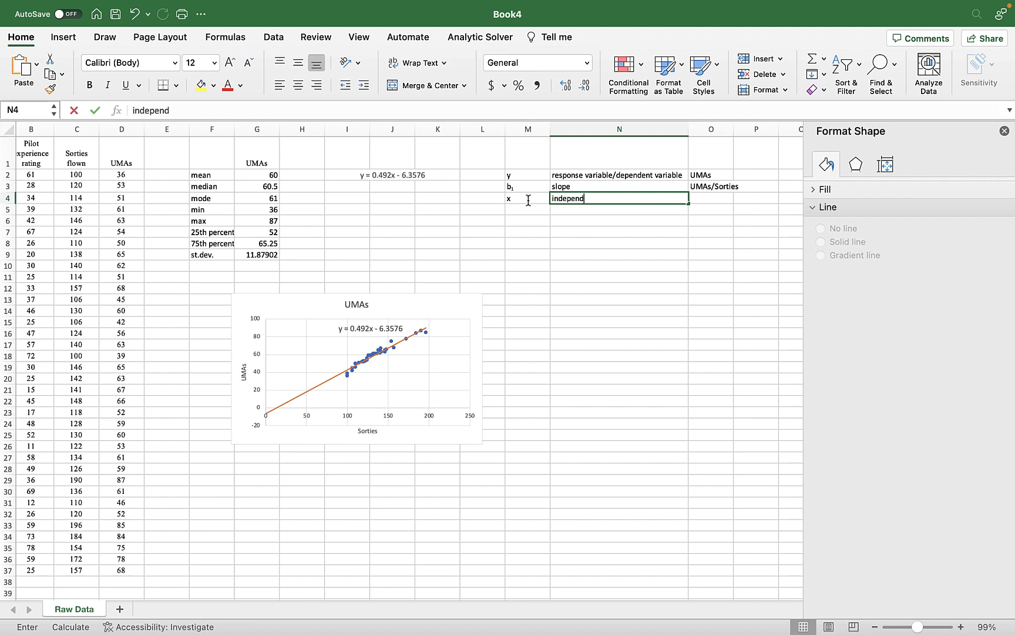
{"action": "type", "text": "ent/explanatory varia"}
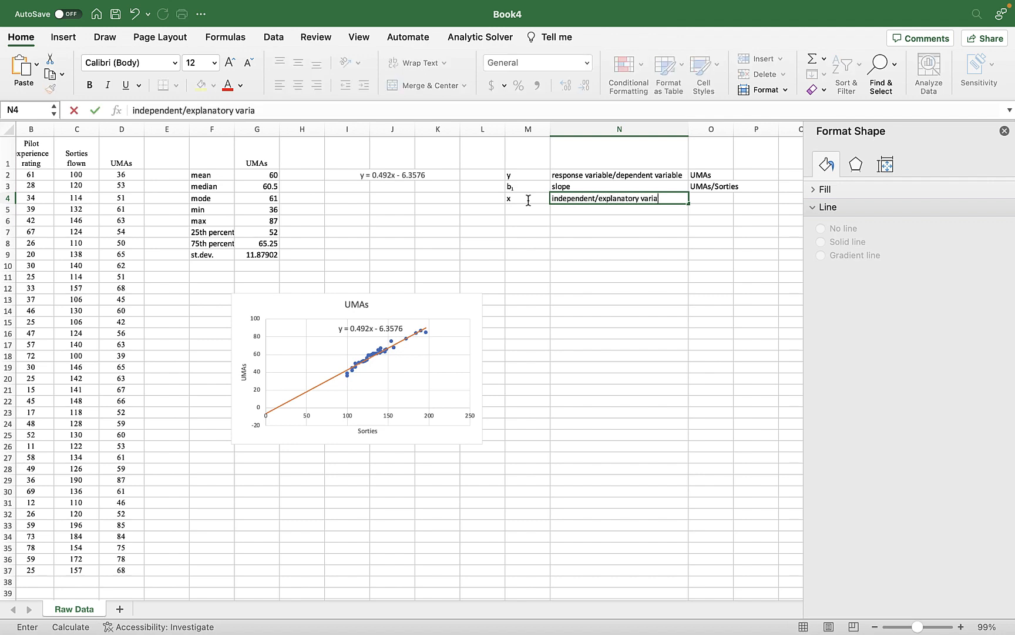
{"action": "type", "text": "ble"}
{"action": "key", "text": "Tab"}
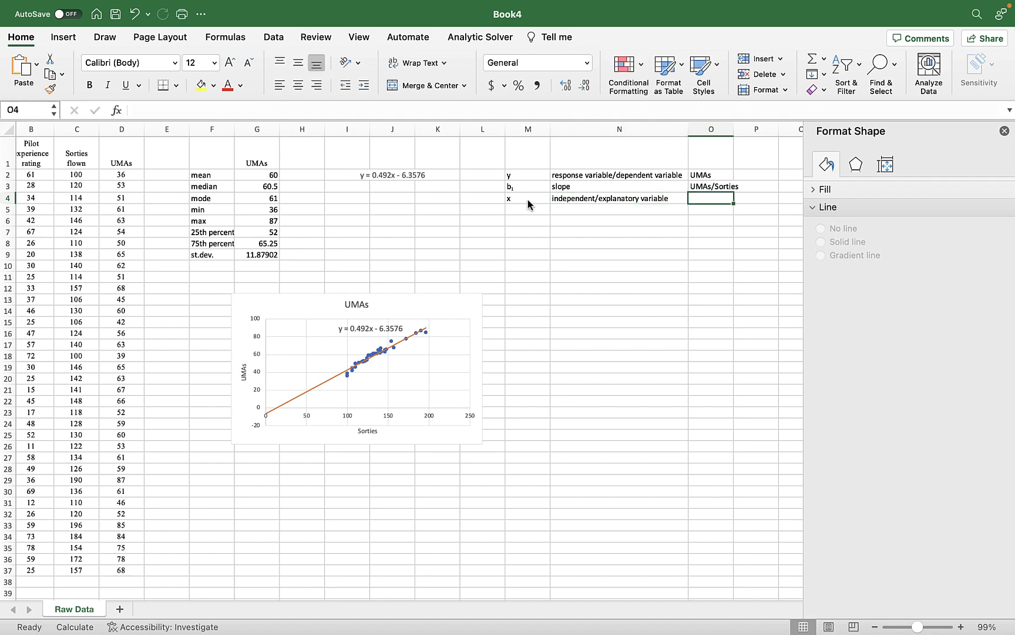
{"action": "type", "text": "Sorties"}
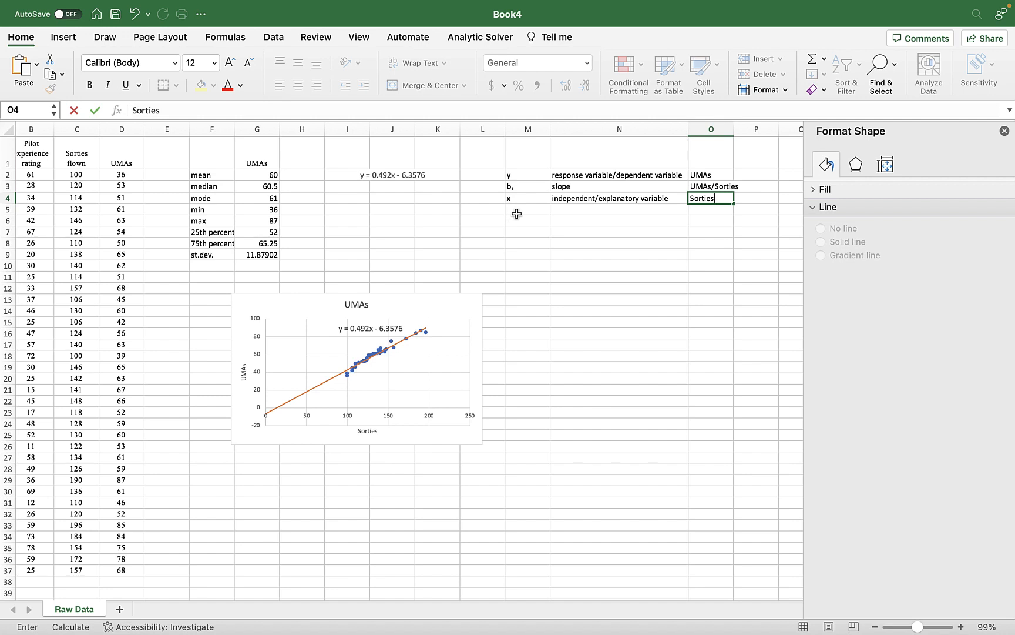
{"action": "left_click", "coordinate": [515, 211]}
Copy the b1 label from M3 to M5 and change it to "b0", keeping the digit as a subscript.
{"action": "left_click", "coordinate": [518, 188]}
{"action": "key", "text": "cmd+c"}
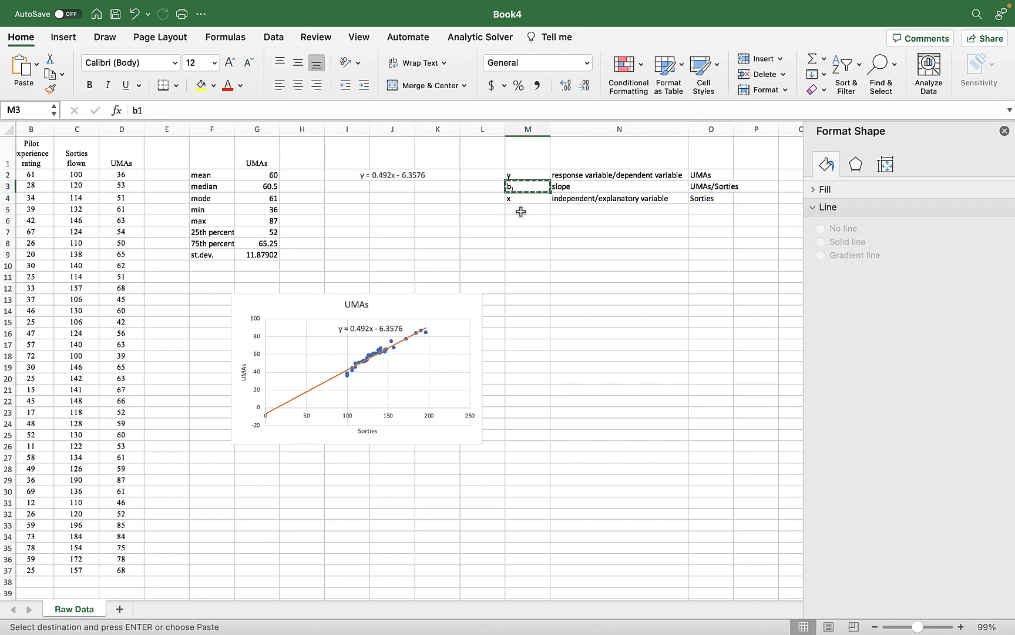
{"action": "left_click", "coordinate": [524, 210]}
{"action": "key", "text": "cmd+v"}
{"action": "type", "text": "b0"}
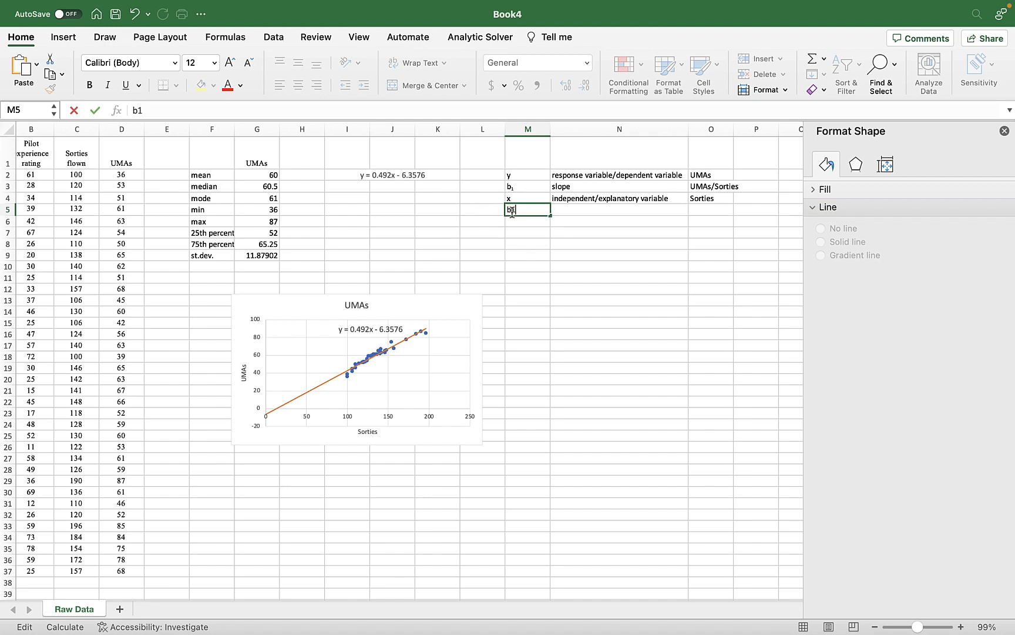
{"action": "key", "text": "BackSpace"}
{"action": "left_click", "coordinate": [526, 184]}
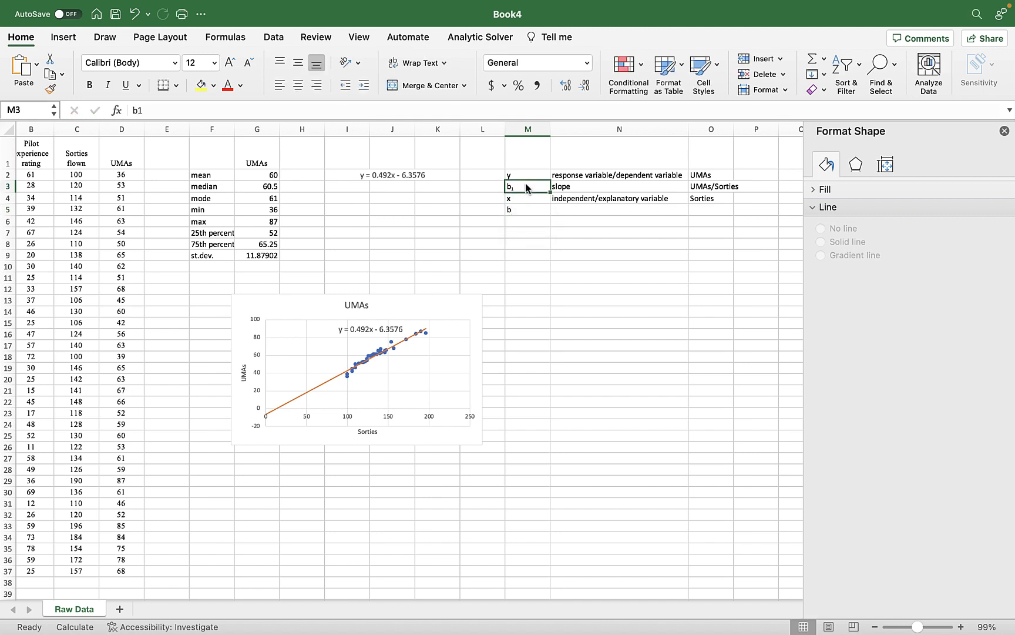
{"action": "key", "text": "cmd+c"}
{"action": "left_click", "coordinate": [522, 211]}
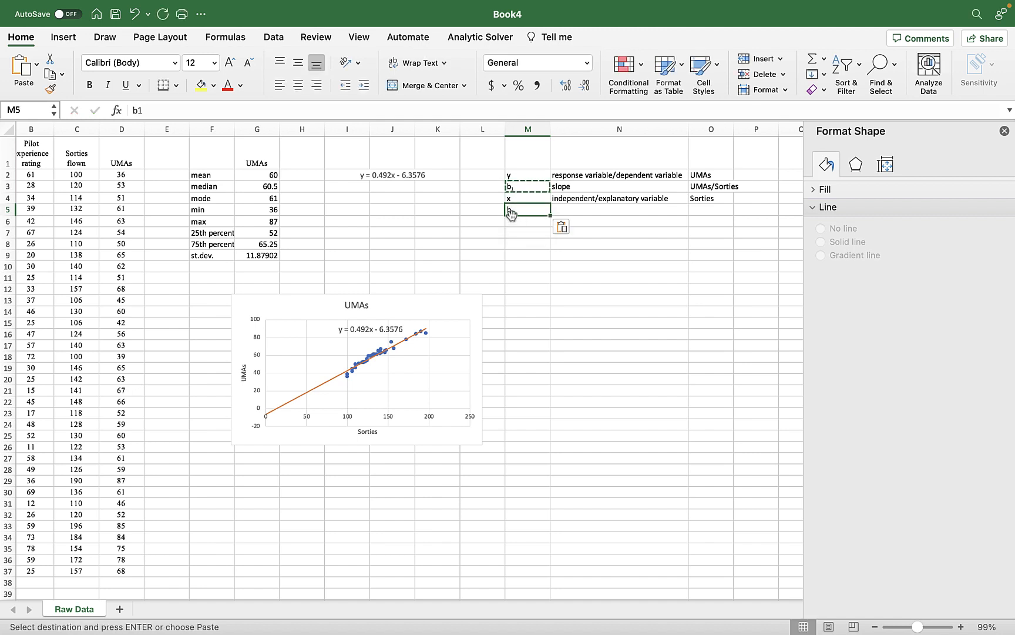
{"action": "key", "text": "Return"}
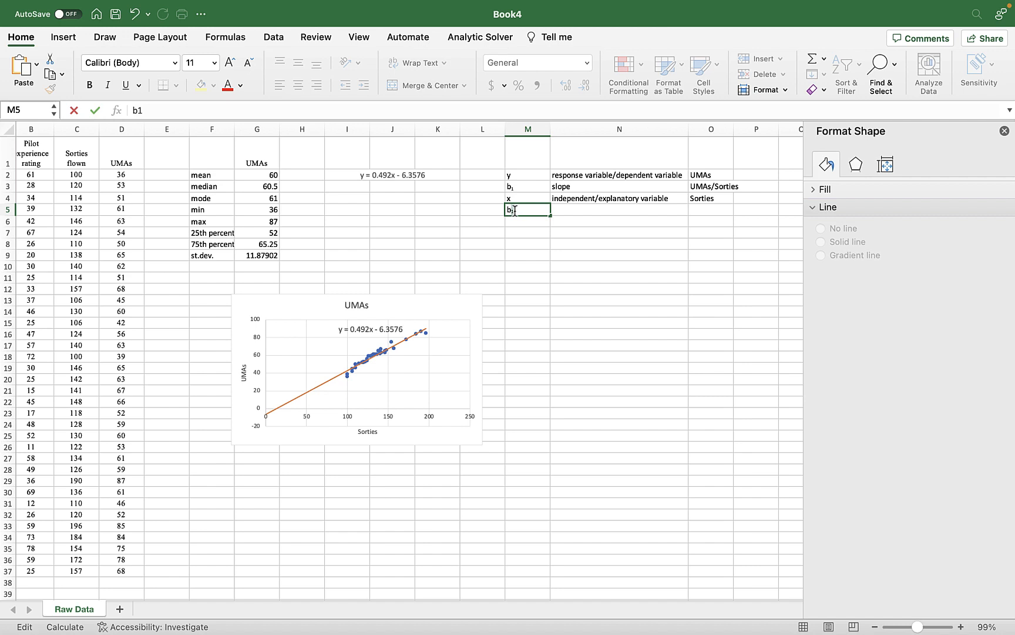
Enter "intercept" in cell N5 as the description of b0 and "UMAs" in cell O5.
{"action": "left_click", "coordinate": [587, 210]}
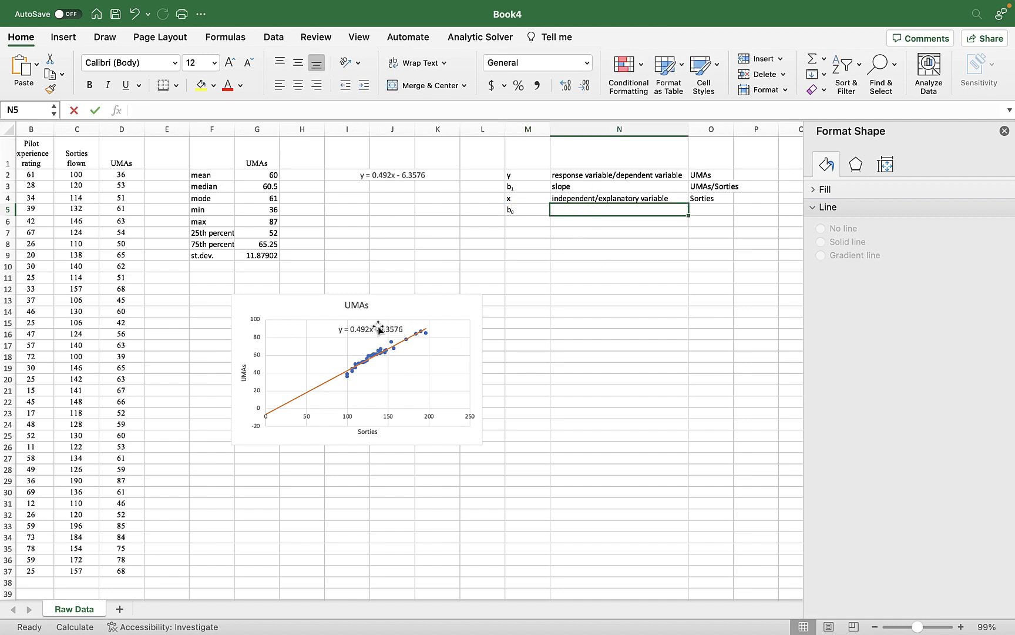
{"action": "type", "text": "intercept"}
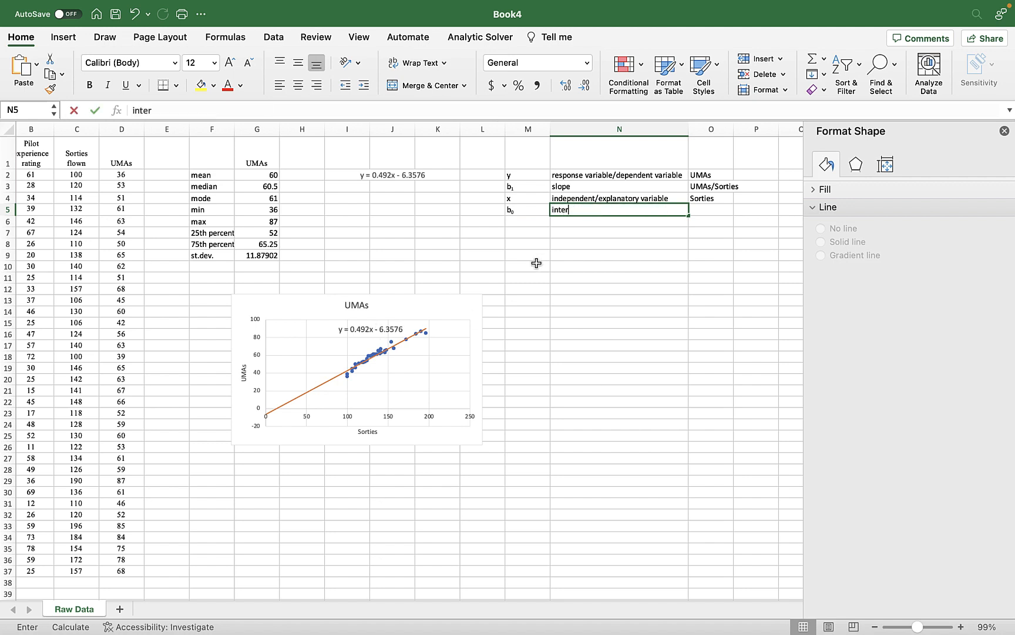
{"action": "left_click", "coordinate": [716, 208]}
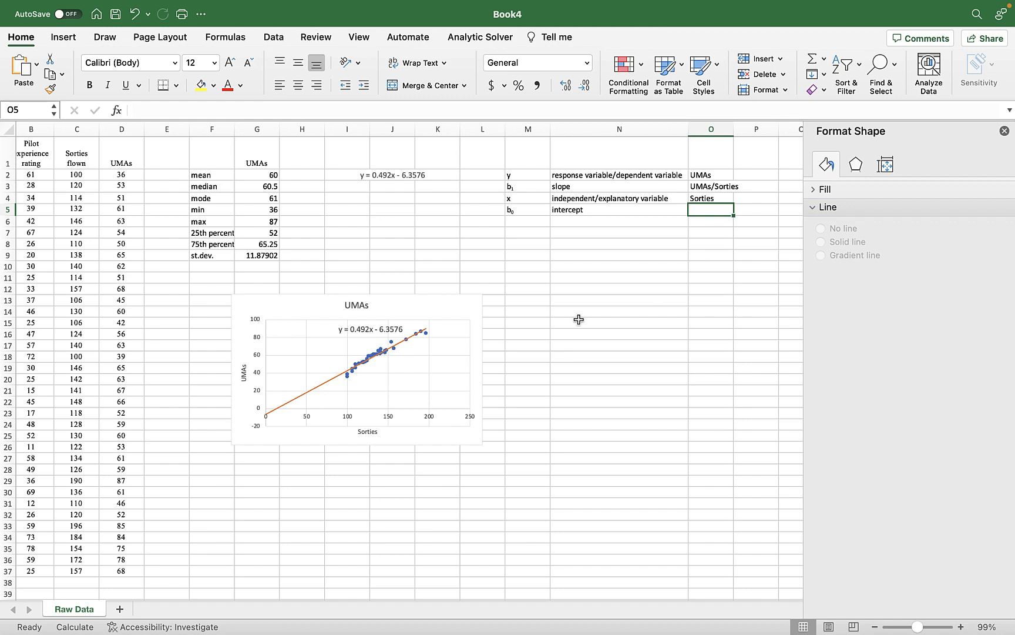
{"action": "type", "text": "UM"}
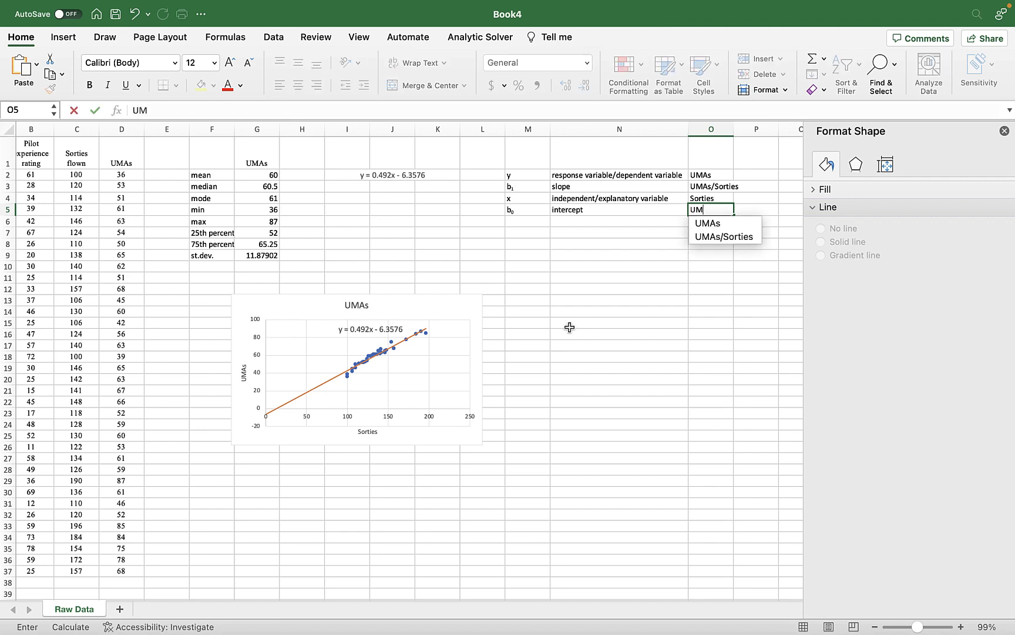
{"action": "type", "text": "As"}
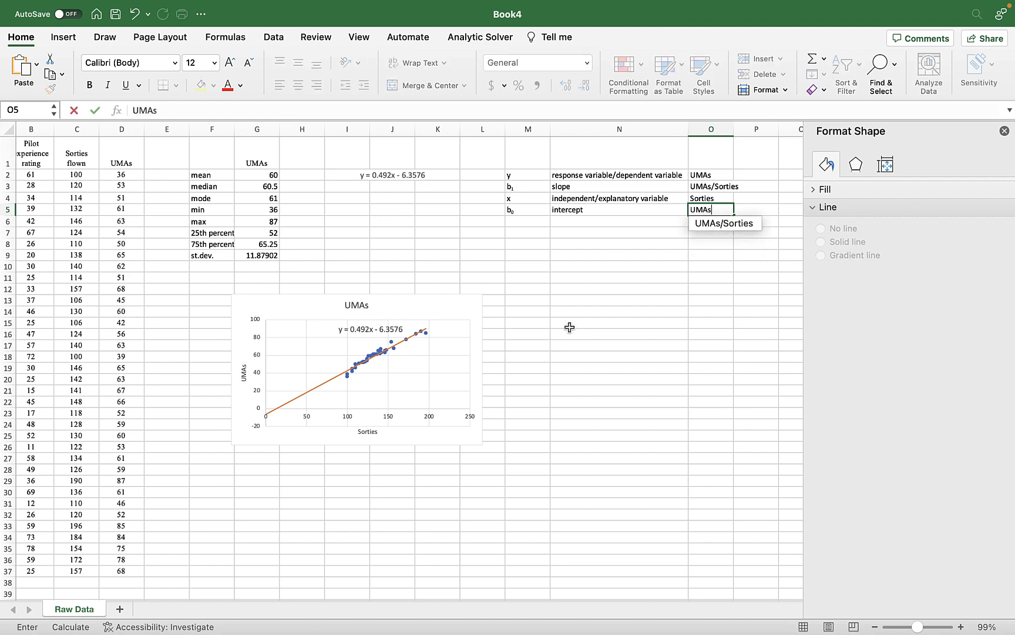
{"action": "left_click", "coordinate": [574, 322]}
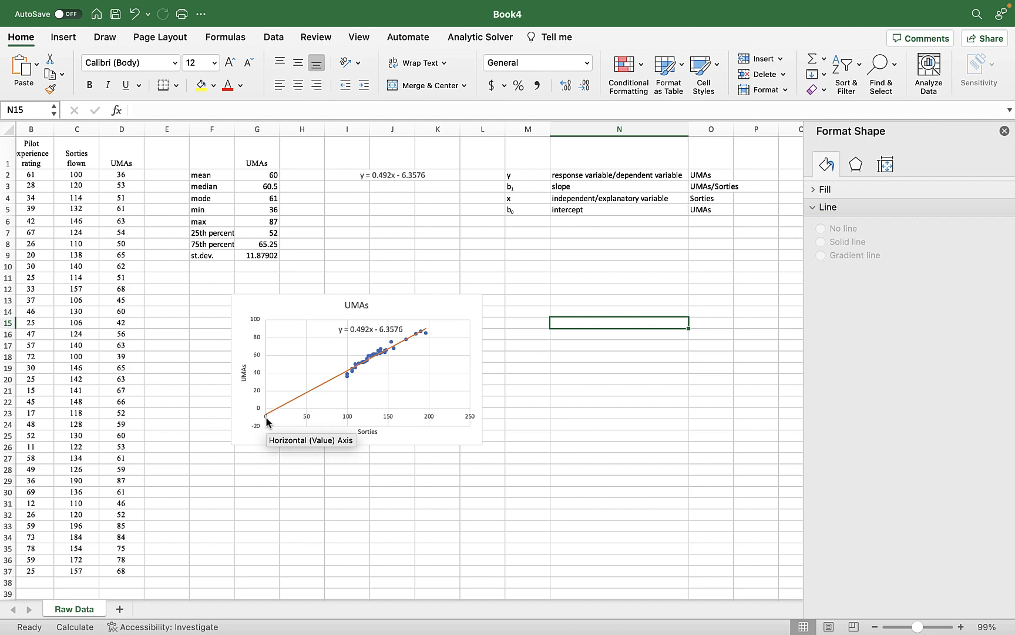
Duplicate the UMAs versus sorties scatter chart and place the copy directly below the original.
{"action": "scroll", "coordinate": [596, 364], "scroll_direction": "left", "scroll_amount": 2}
{"action": "scroll", "coordinate": [596, 363], "scroll_direction": "down", "scroll_amount": 1}
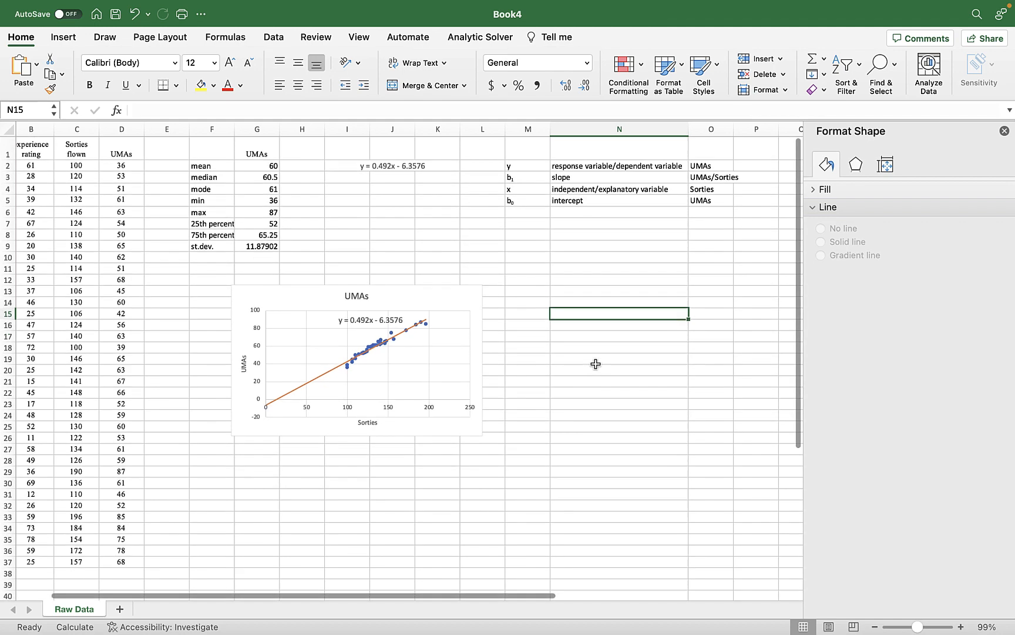
{"action": "scroll", "coordinate": [596, 364], "scroll_direction": "left", "scroll_amount": 1}
{"action": "scroll", "coordinate": [596, 364], "scroll_direction": "down", "scroll_amount": 1}
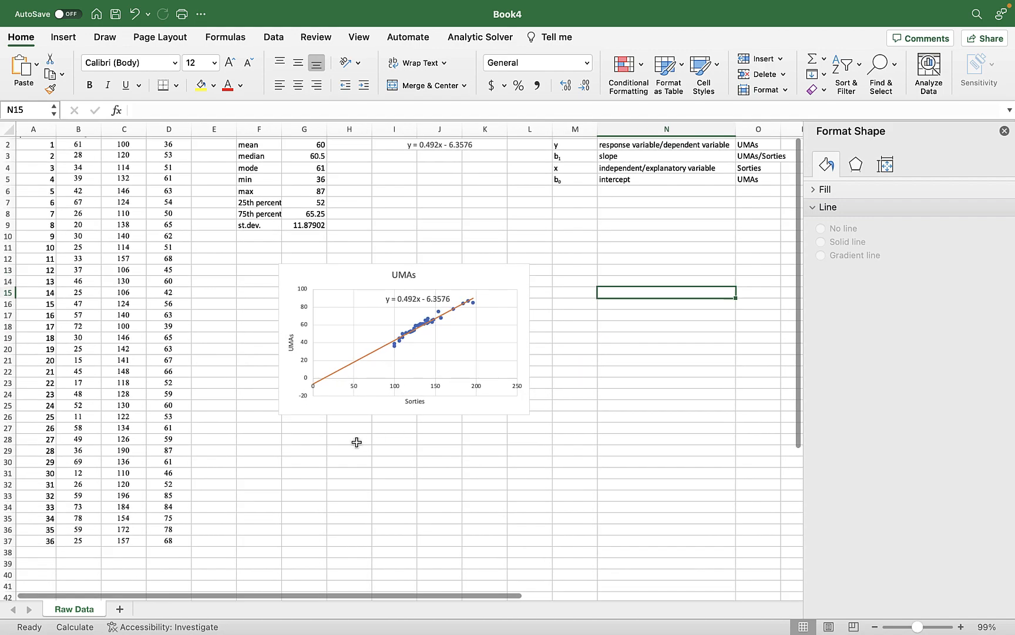
{"action": "scroll", "coordinate": [357, 442], "scroll_direction": "up", "scroll_amount": 2}
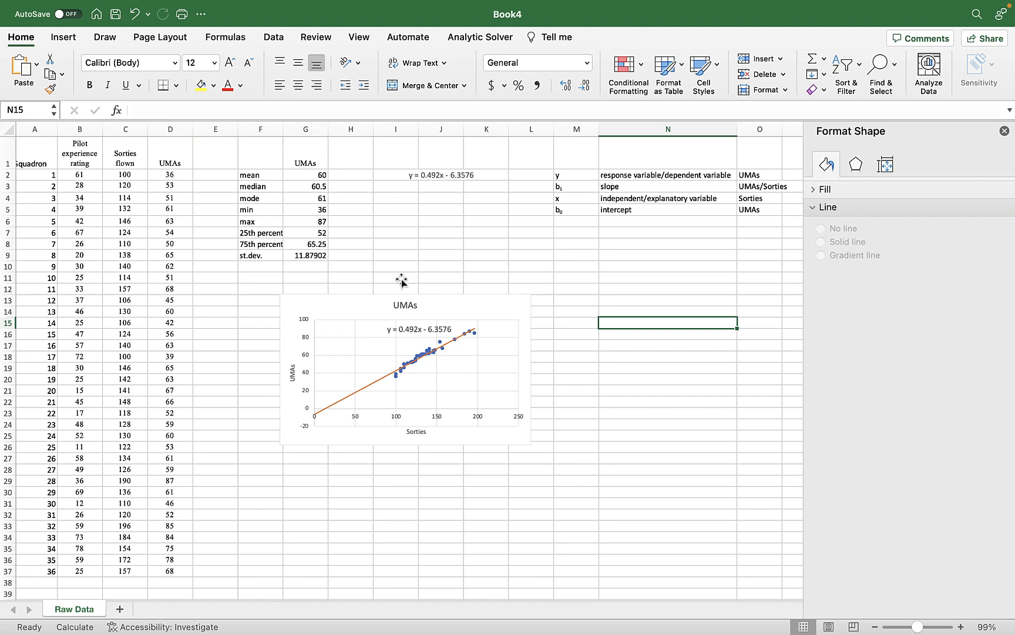
{"action": "left_click", "coordinate": [377, 308]}
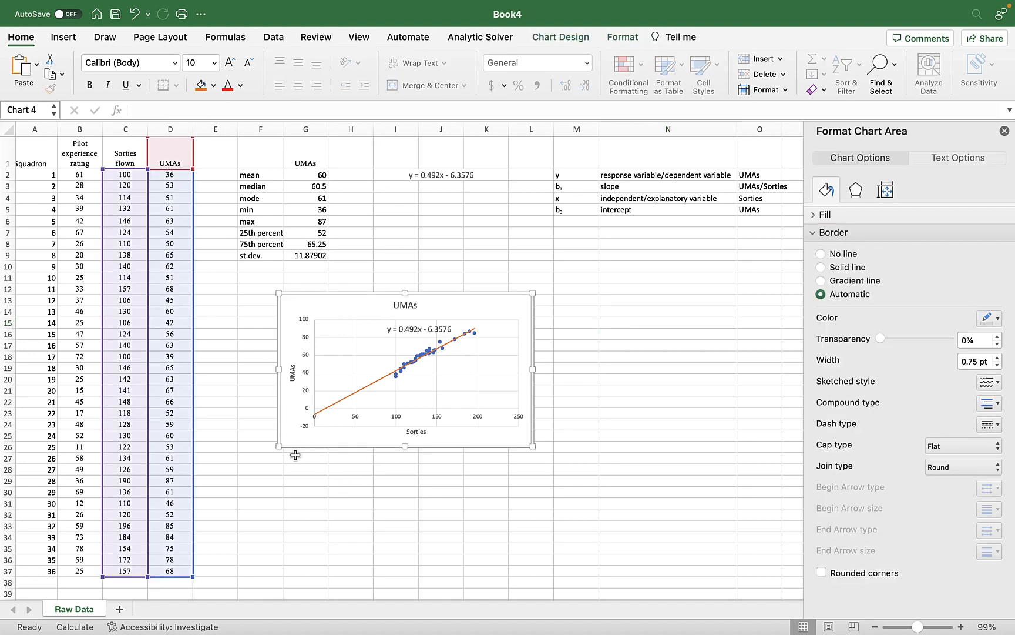
{"action": "left_click", "coordinate": [307, 465]}
{"action": "key", "text": "super+v"}
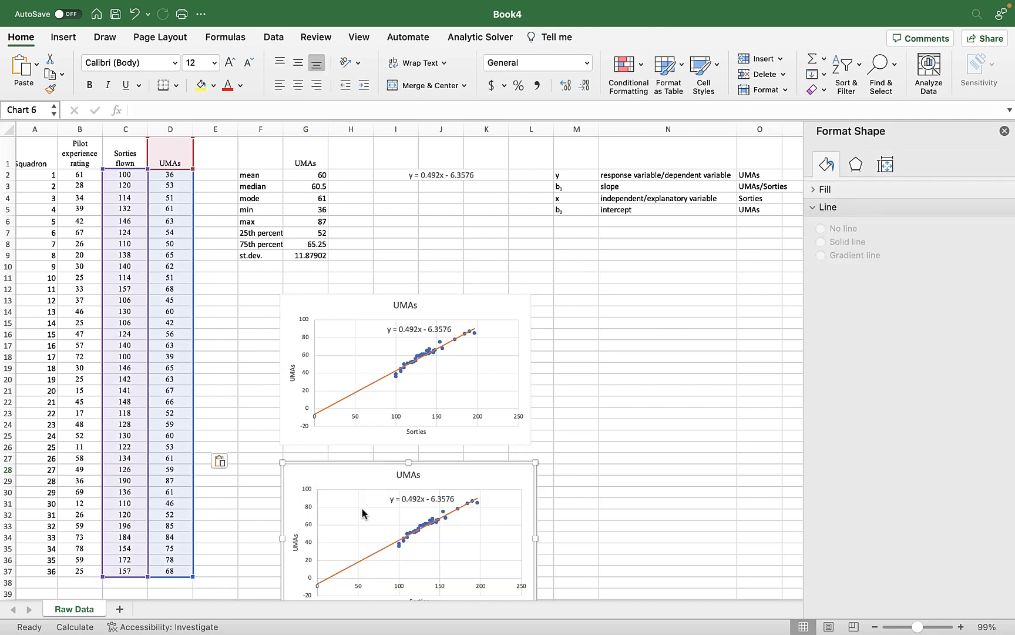
Change the horizontal axis title of the duplicated chart to "PER".
{"action": "scroll", "coordinate": [362, 514], "scroll_direction": "down", "scroll_amount": 3}
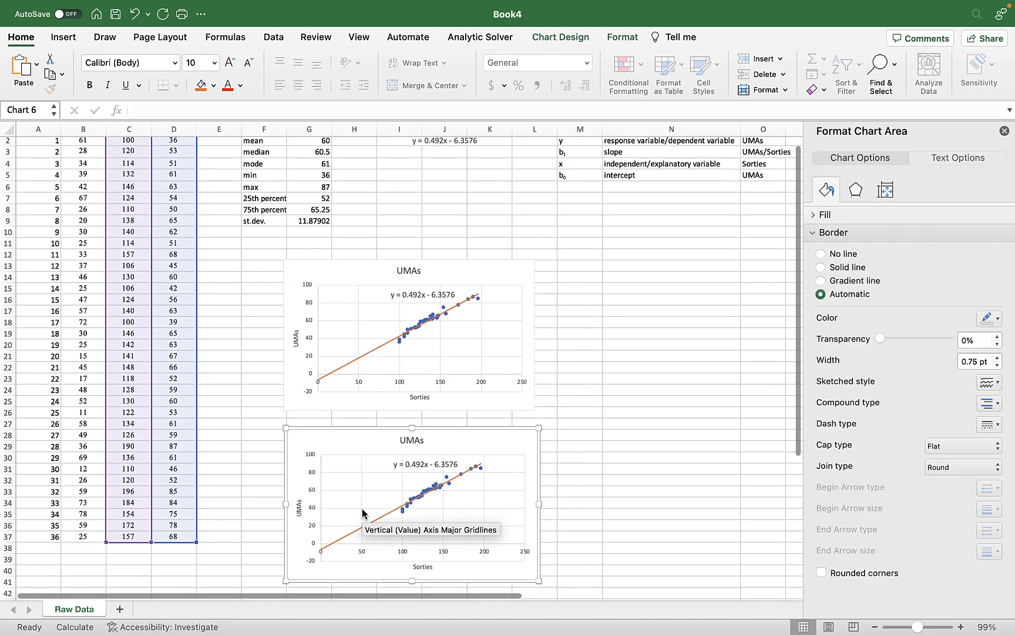
{"action": "left_click", "coordinate": [420, 566]}
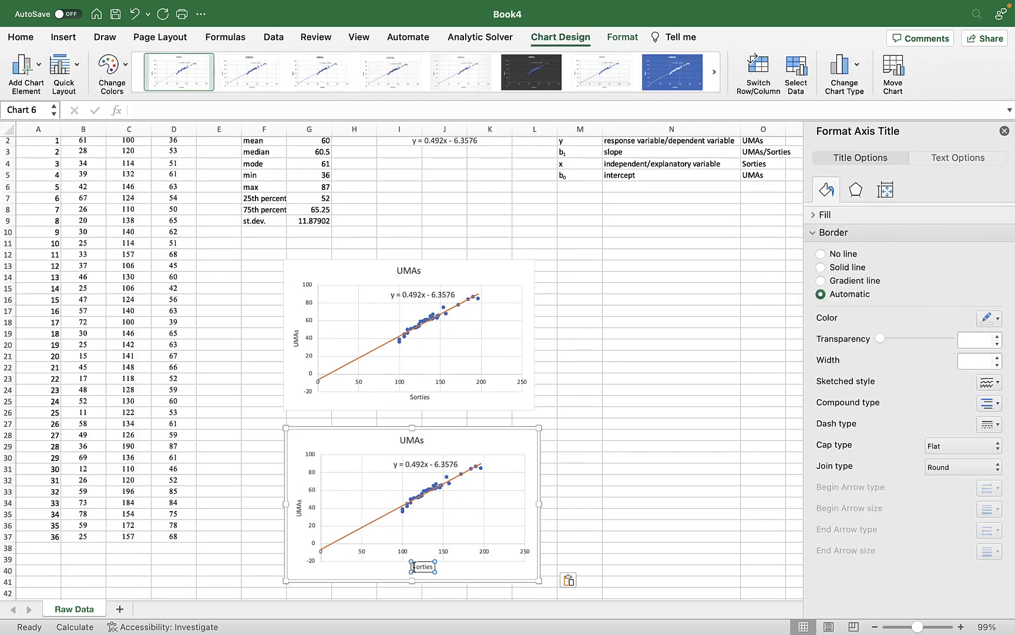
{"action": "left_click_drag", "start_coordinate": [413, 566], "coordinate": [444, 568]}
{"action": "scroll", "coordinate": [143, 483], "scroll_direction": "up", "scroll_amount": 2}
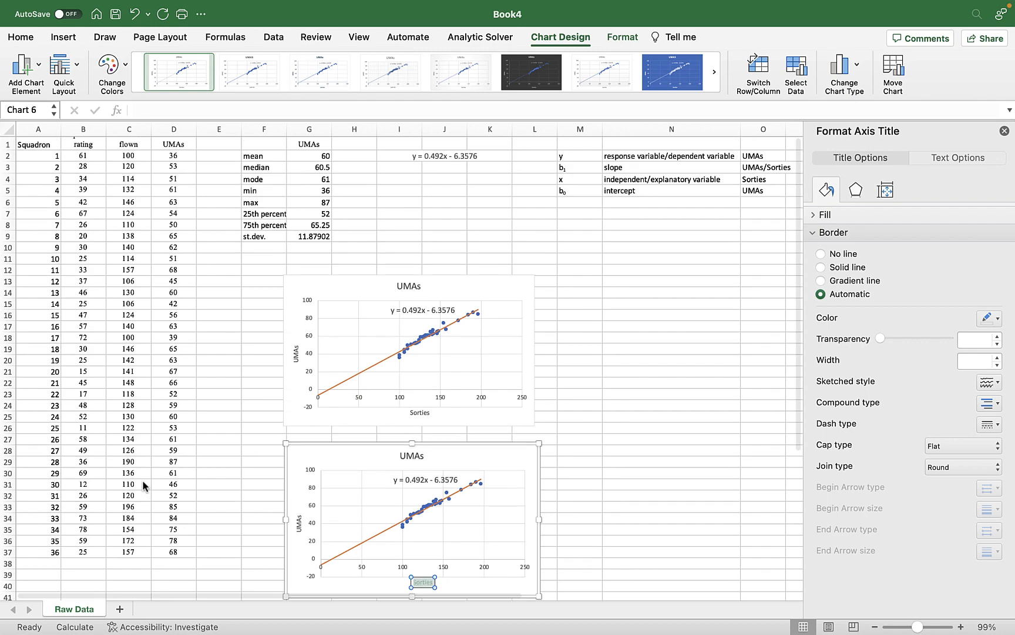
{"action": "type", "text": "PER"}
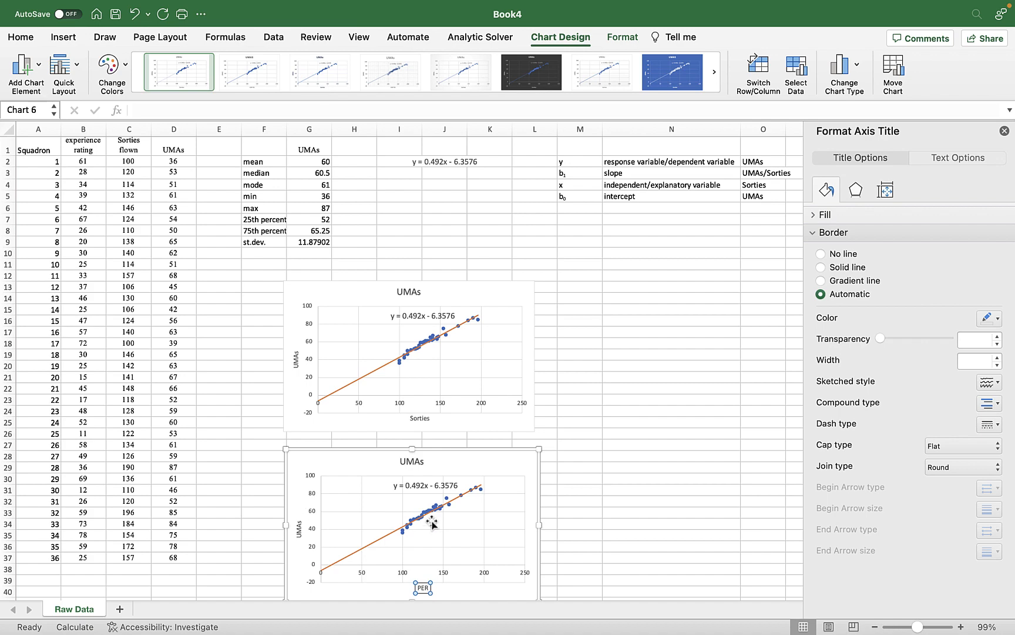
{"action": "left_click", "coordinate": [369, 580]}
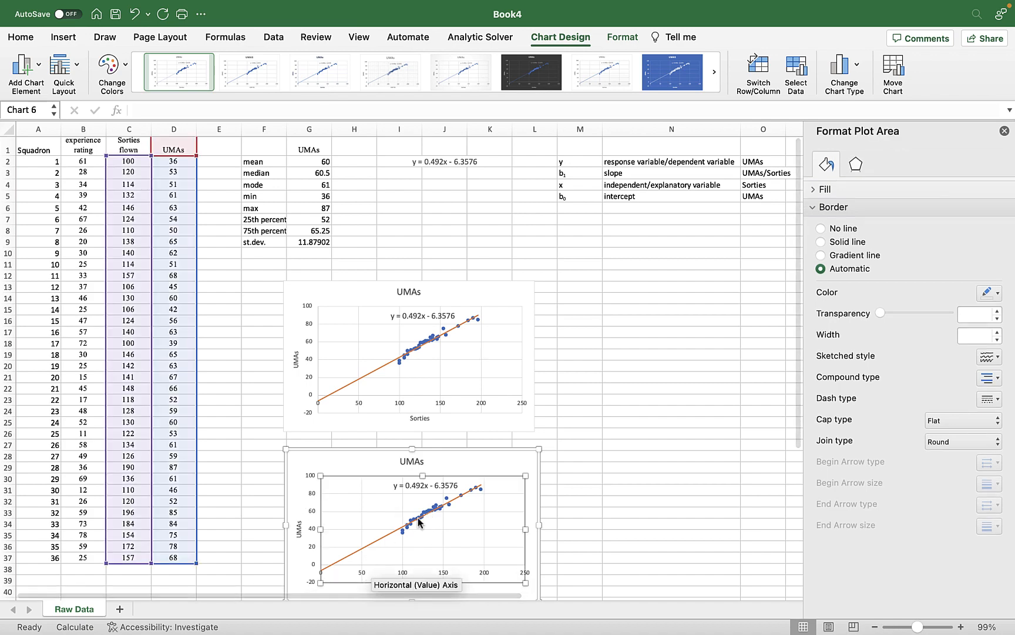
Change the X values of the duplicated chart's UMAs series to the pilot experience ratings in 'Raw Data'!$B$2:$B$37.
{"action": "left_click", "coordinate": [795, 67]}
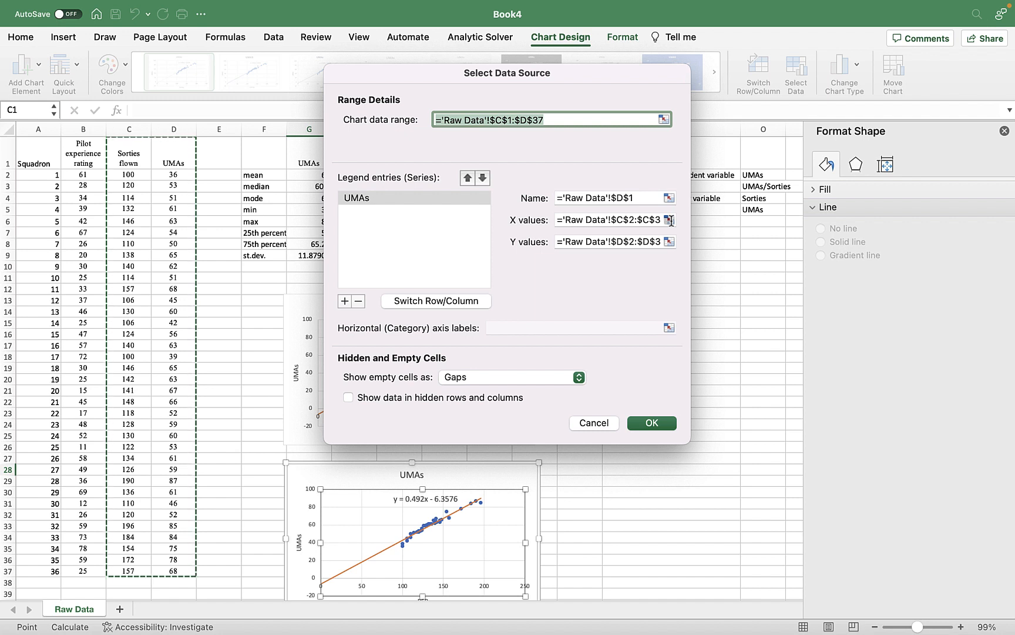
{"action": "left_click", "coordinate": [670, 220]}
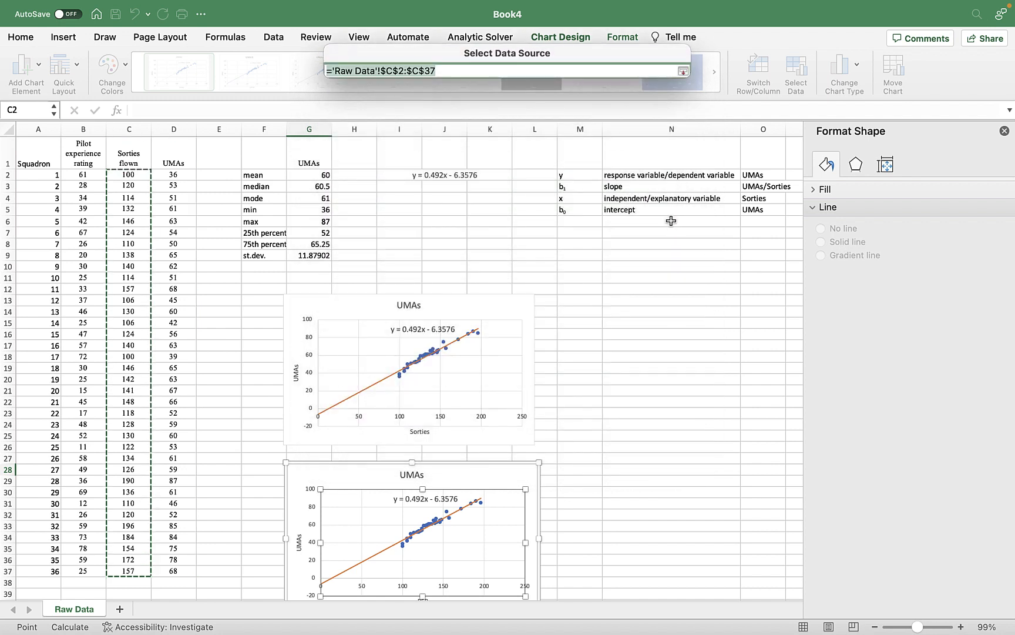
{"action": "left_click", "coordinate": [392, 72]}
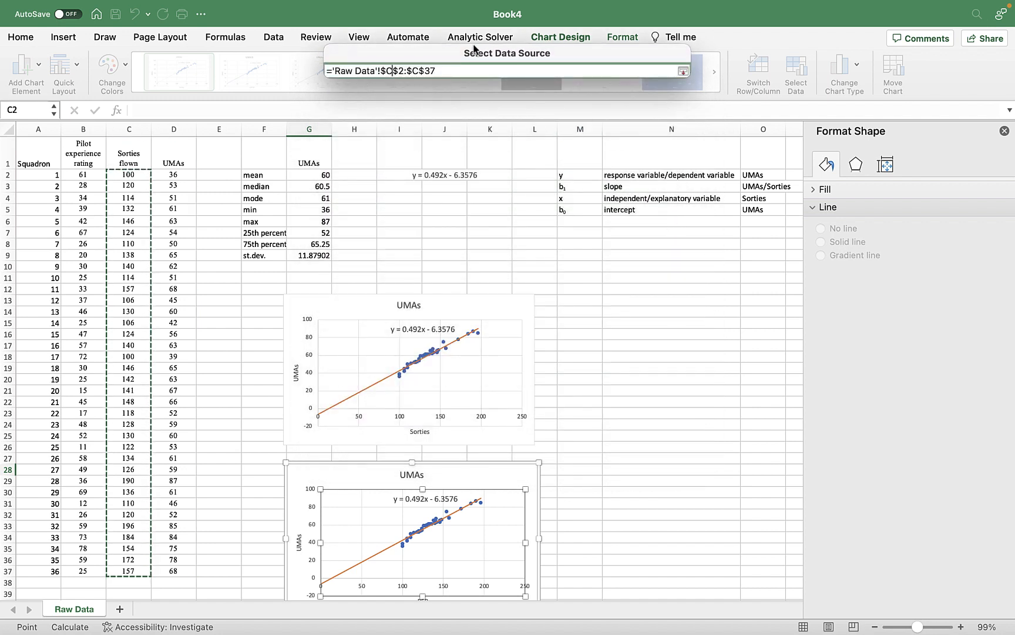
{"action": "key", "text": "BackSpace"}
{"action": "type", "text": "B"}
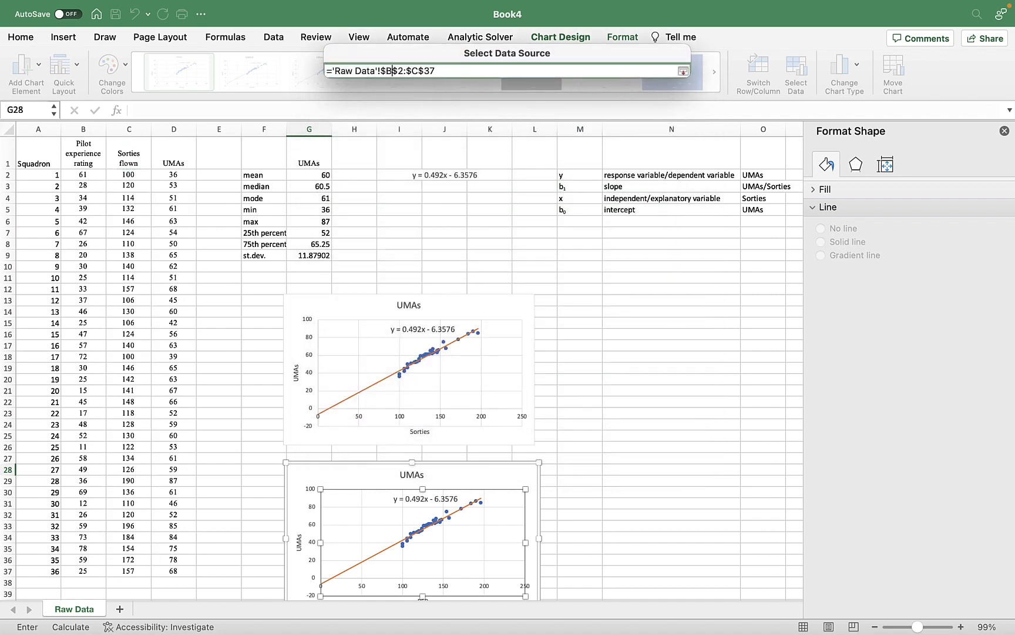
{"action": "left_click", "coordinate": [417, 71]}
{"action": "key", "text": "BackSpace"}
{"action": "type", "text": "B"}
{"action": "key", "text": "Return"}
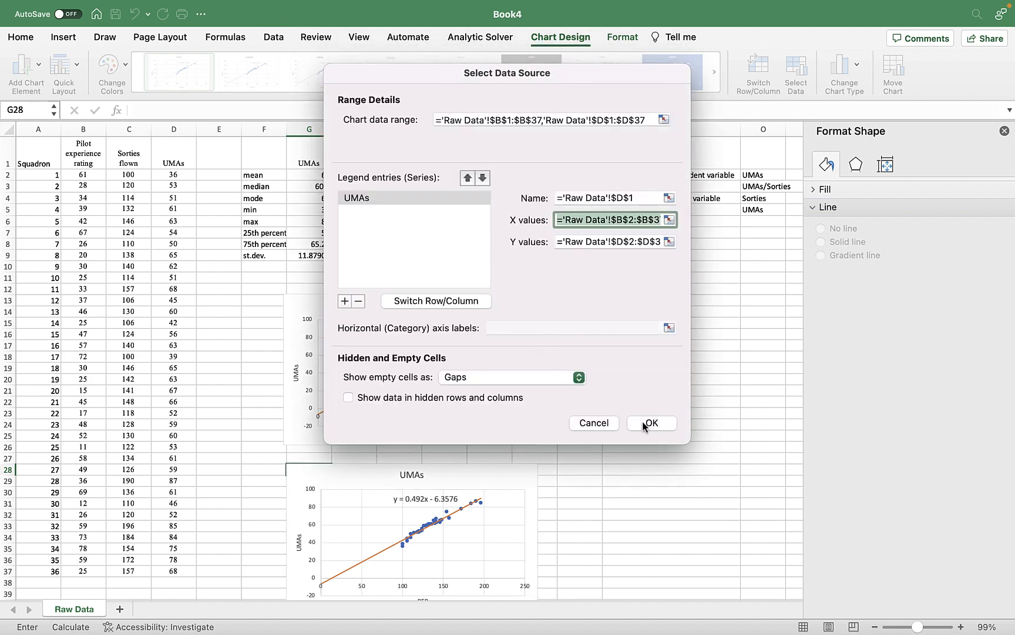
{"action": "left_click", "coordinate": [644, 423]}
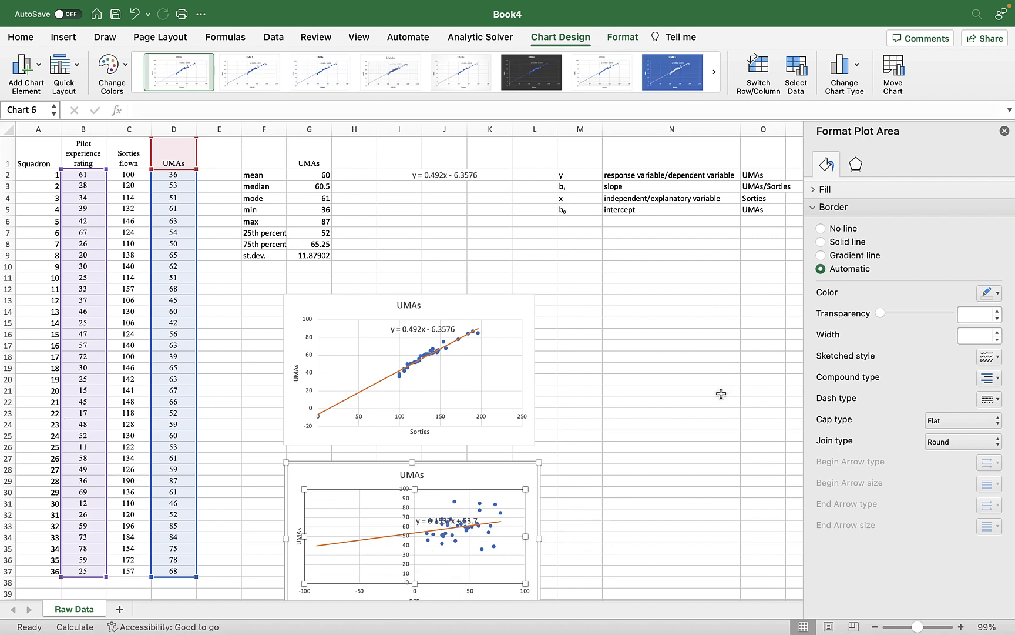
Calculate the minimum of the pilot experience ratings B2:B37 in cell B39 with MIN, and clear the cell after reading it.
{"action": "left_click", "coordinate": [388, 536]}
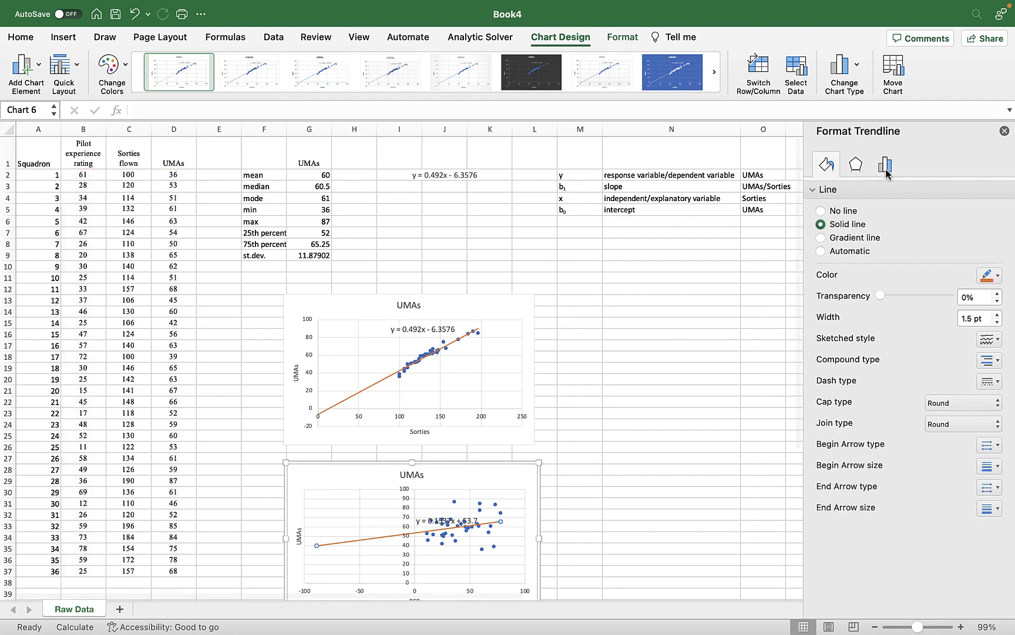
{"action": "left_click", "coordinate": [886, 169]}
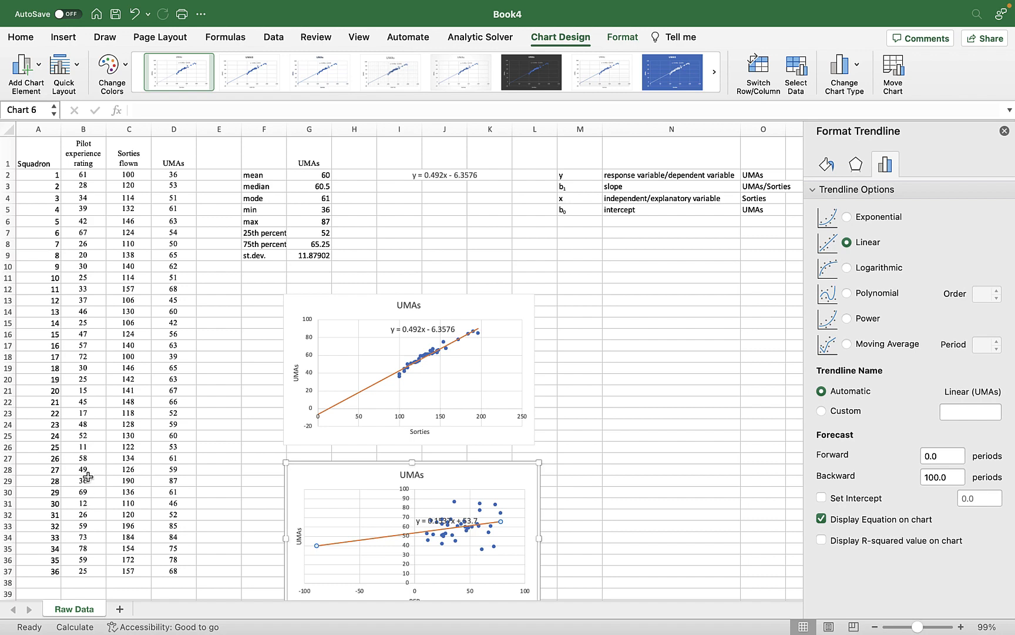
{"action": "scroll", "coordinate": [88, 449], "scroll_direction": "down", "scroll_amount": 2}
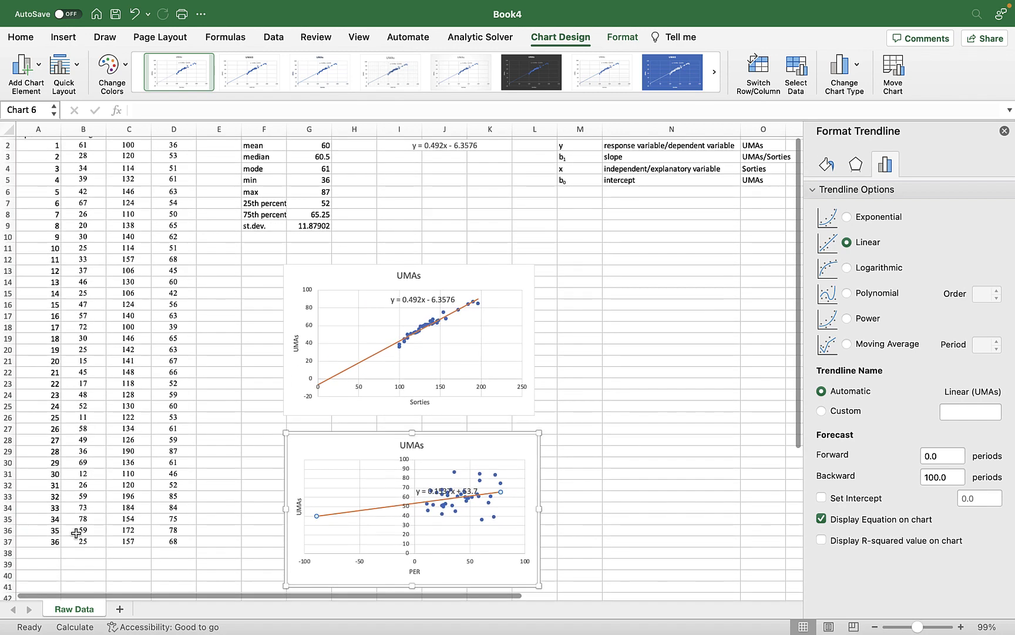
{"action": "left_click", "coordinate": [85, 563]}
{"action": "type", "text": "=min("}
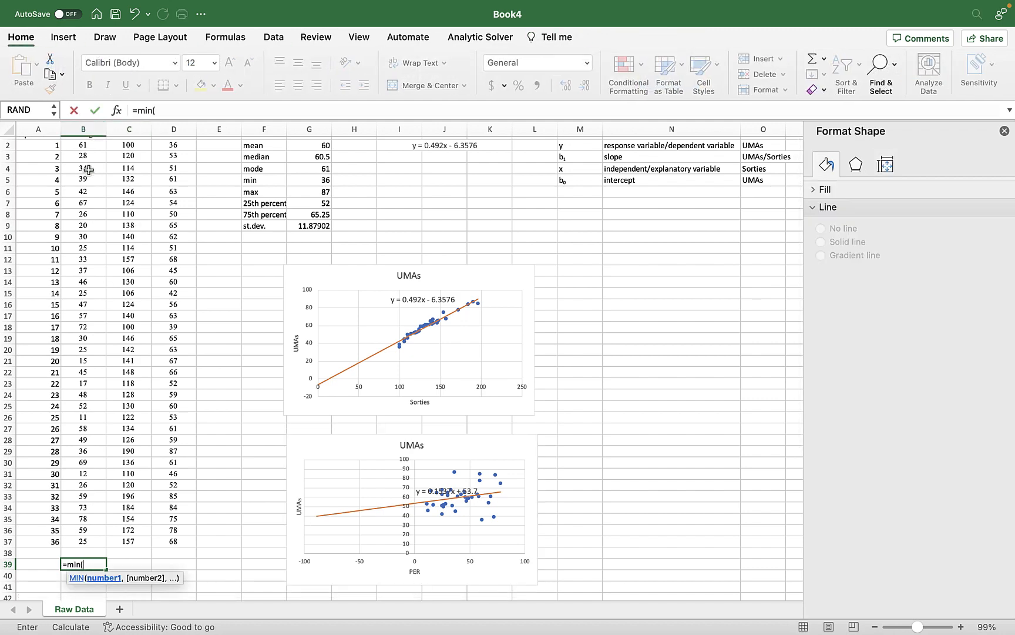
{"action": "scroll", "coordinate": [87, 167], "scroll_direction": "up", "scroll_amount": 1}
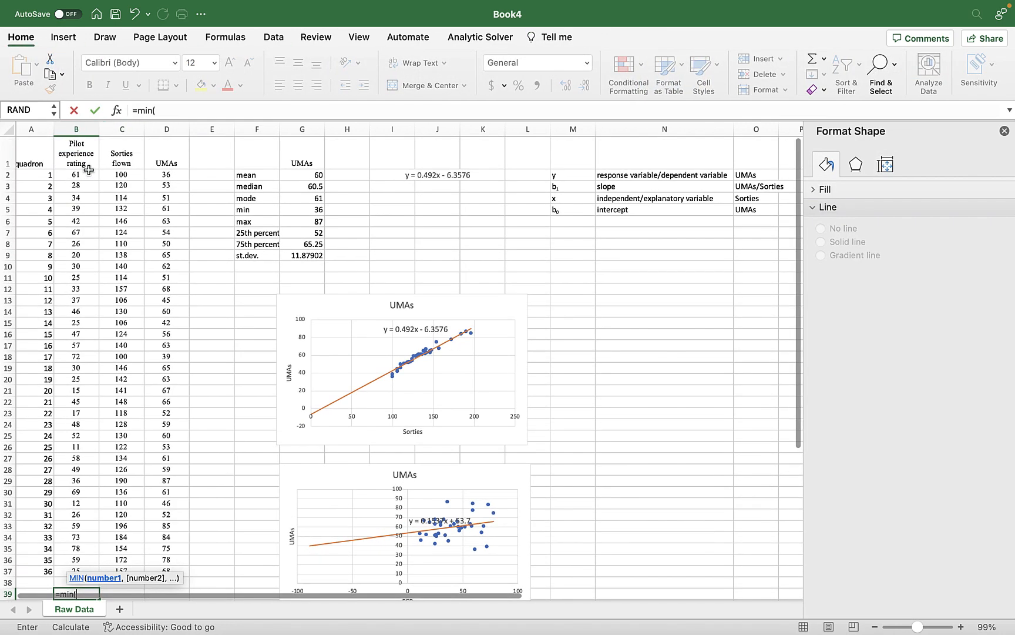
{"action": "left_click_drag", "start_coordinate": [77, 174], "coordinate": [77, 571]}
{"action": "type", "text": ")"}
{"action": "key", "text": "Return"}
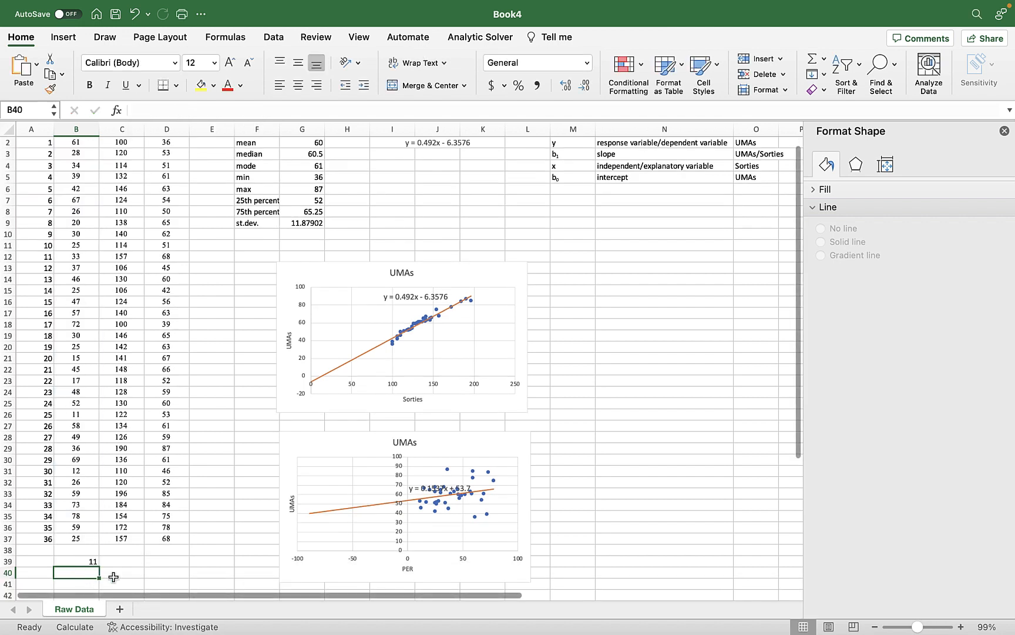
{"action": "left_click", "coordinate": [85, 561]}
{"action": "key", "text": "Delete"}
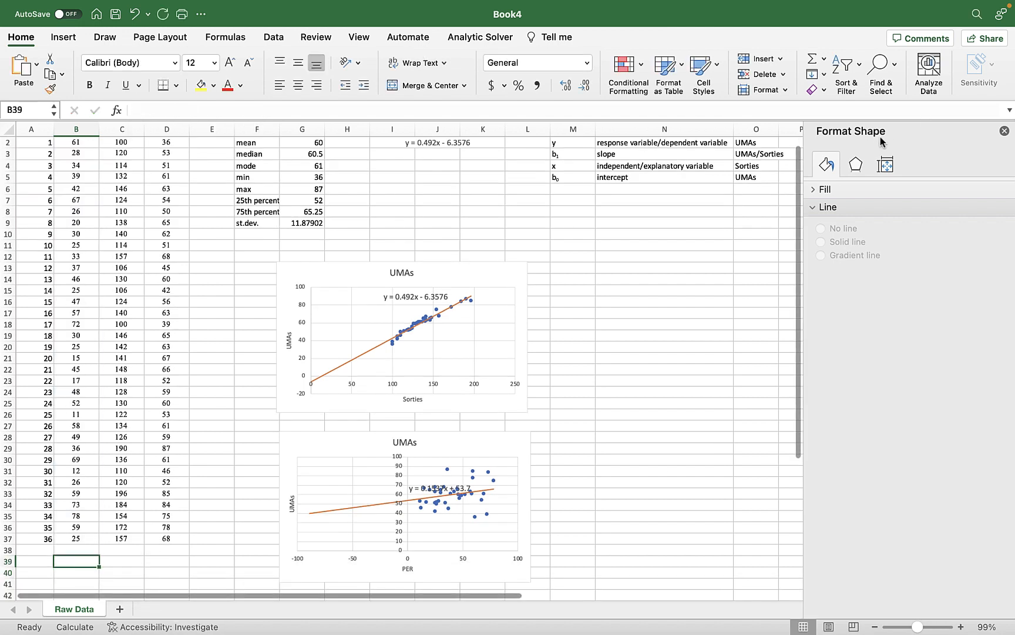
Set the backward forecast of the PER chart's trendline to 11 periods.
{"action": "double_click", "coordinate": [405, 501]}
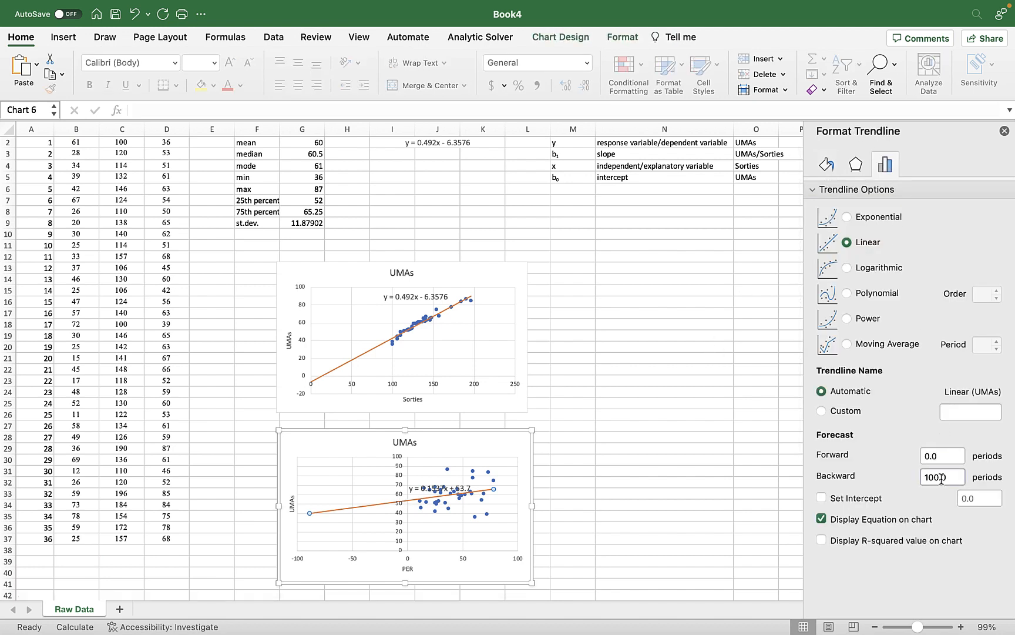
{"action": "left_click_drag", "start_coordinate": [942, 479], "coordinate": [908, 479]}
{"action": "type", "text": "11"}
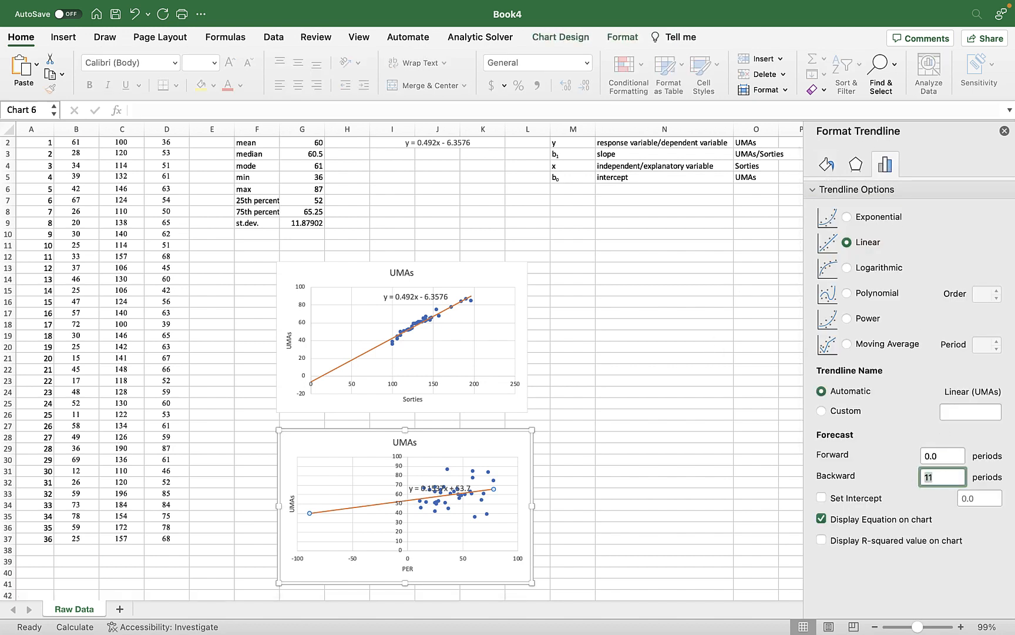
Move the trendline equation label in the PER chart up to the upper edge of the plot, clear of the trendline.
{"action": "left_click", "coordinate": [457, 504]}
{"action": "left_click", "coordinate": [426, 488]}
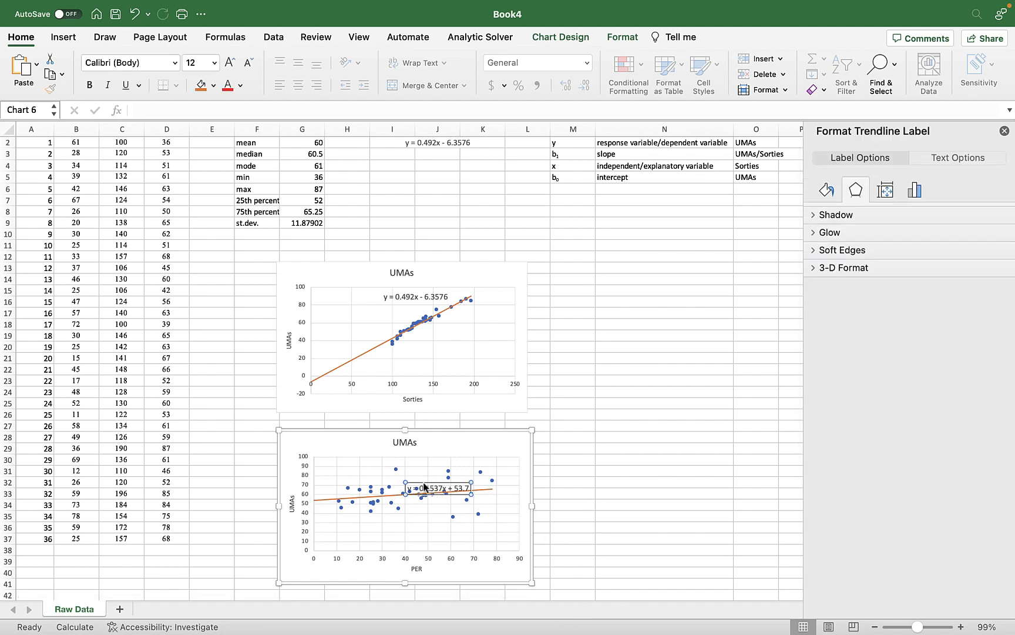
{"action": "left_click_drag", "start_coordinate": [424, 483], "coordinate": [424, 461]}
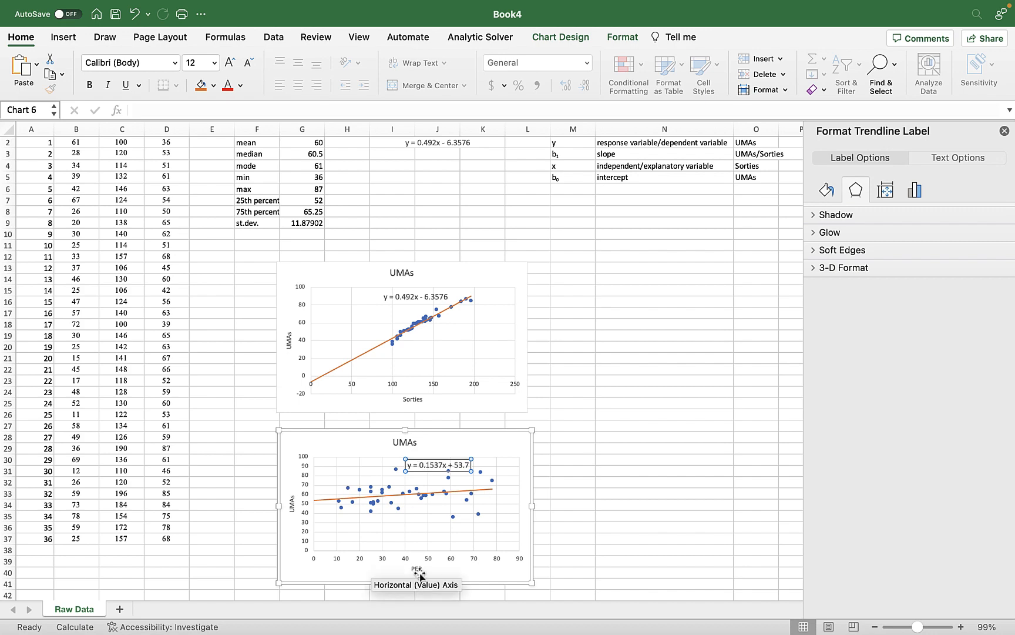
Copy the equation term definitions in M2:O5 to the cells starting at M29, beside the PER chart.
{"action": "scroll", "coordinate": [521, 544], "scroll_direction": "up", "scroll_amount": 2}
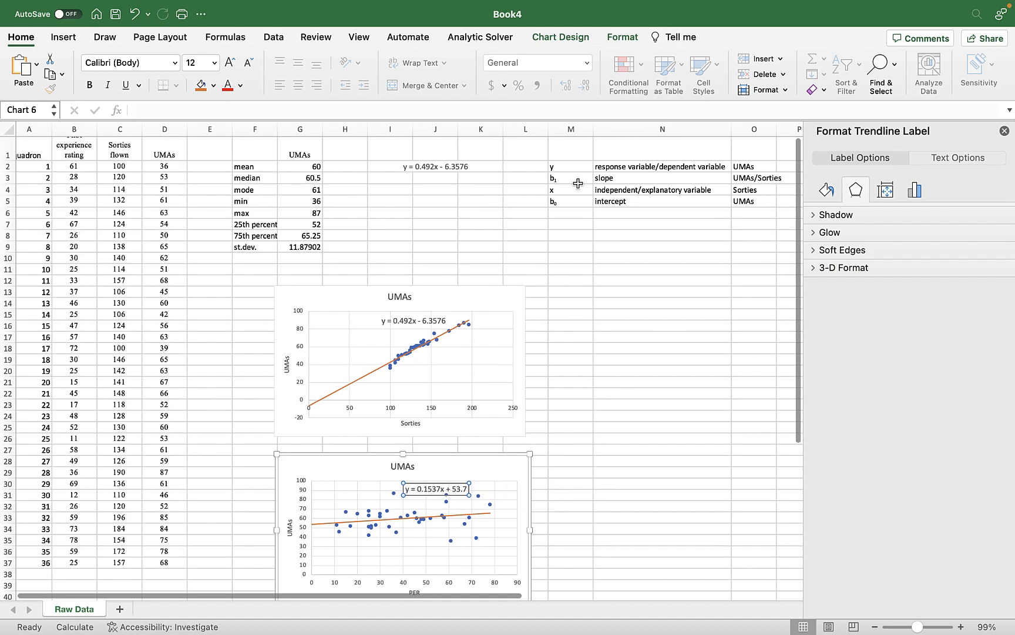
{"action": "left_click_drag", "start_coordinate": [571, 167], "coordinate": [748, 201]}
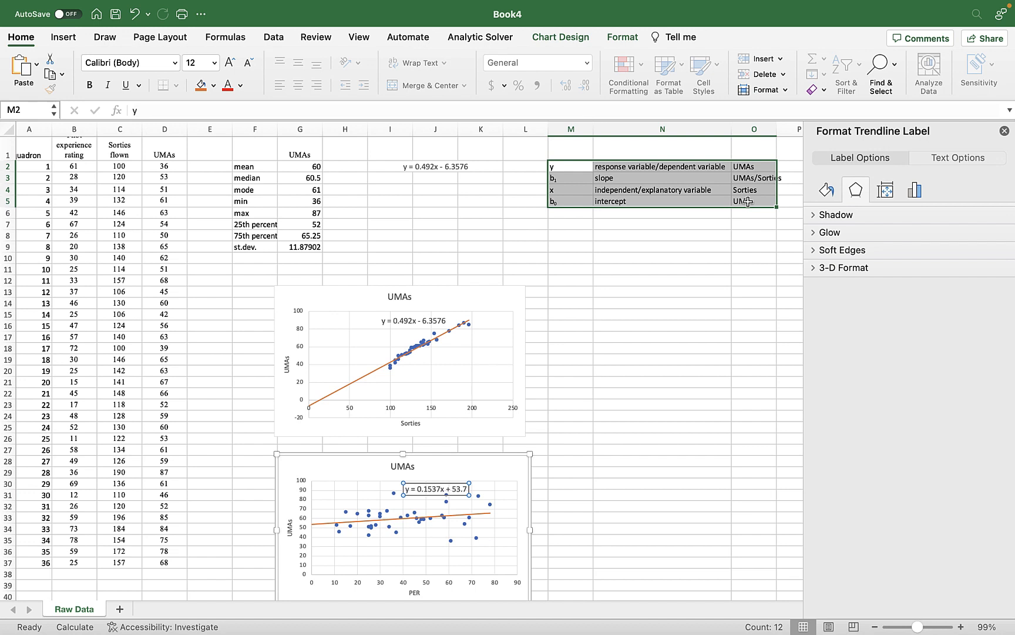
{"action": "key", "text": "super+c"}
{"action": "left_click", "coordinate": [584, 473]}
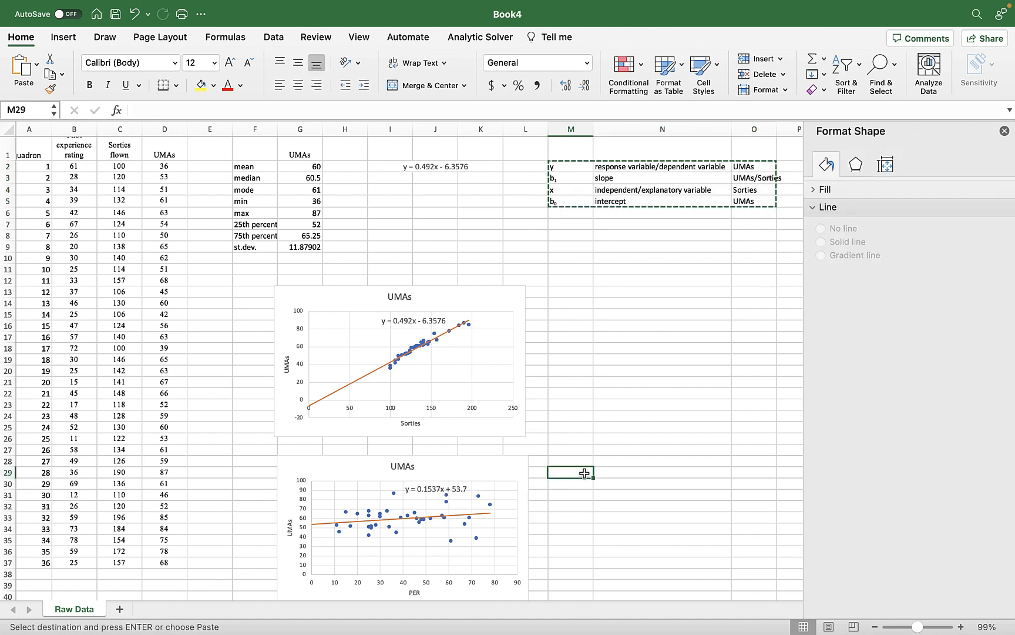
{"action": "key", "text": "super+v"}
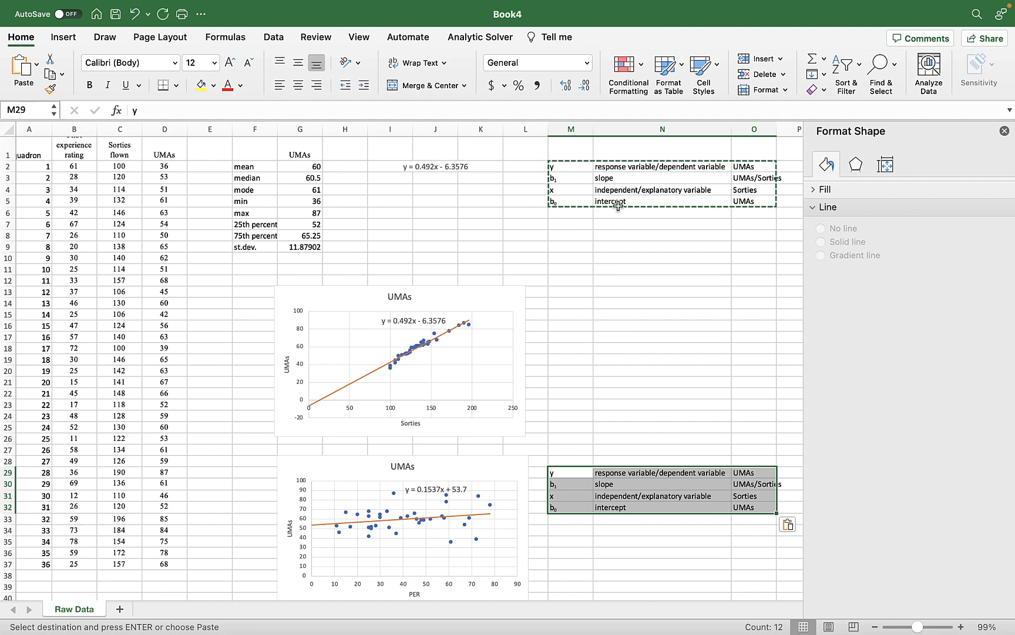
Move the term definitions from M29:O32 to the cells starting at M14, beside the sorties chart.
{"action": "key", "text": "super+c"}
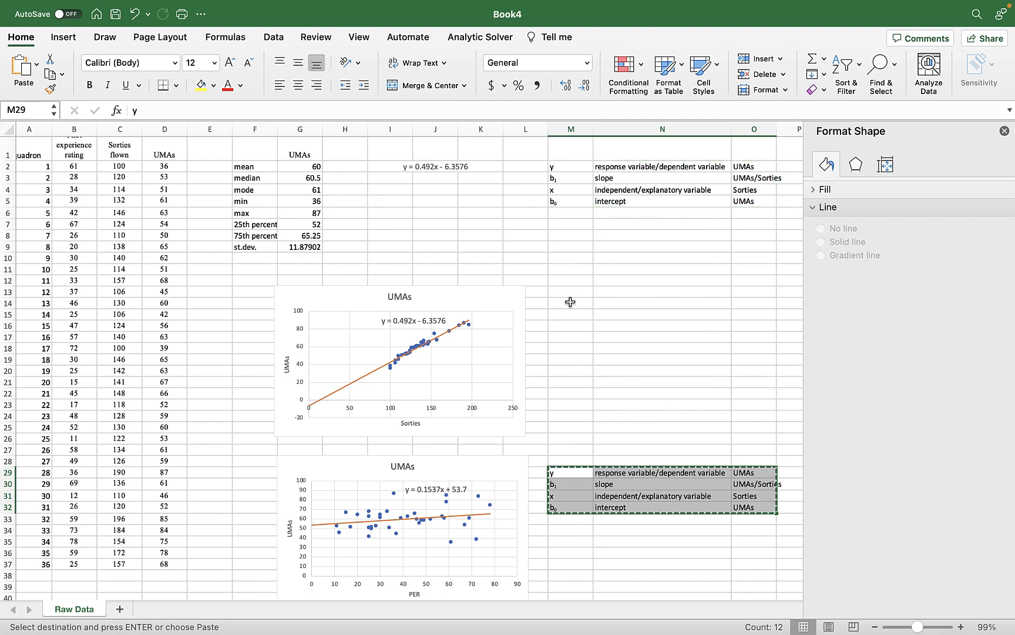
{"action": "left_click", "coordinate": [571, 301]}
{"action": "key", "text": "super+v"}
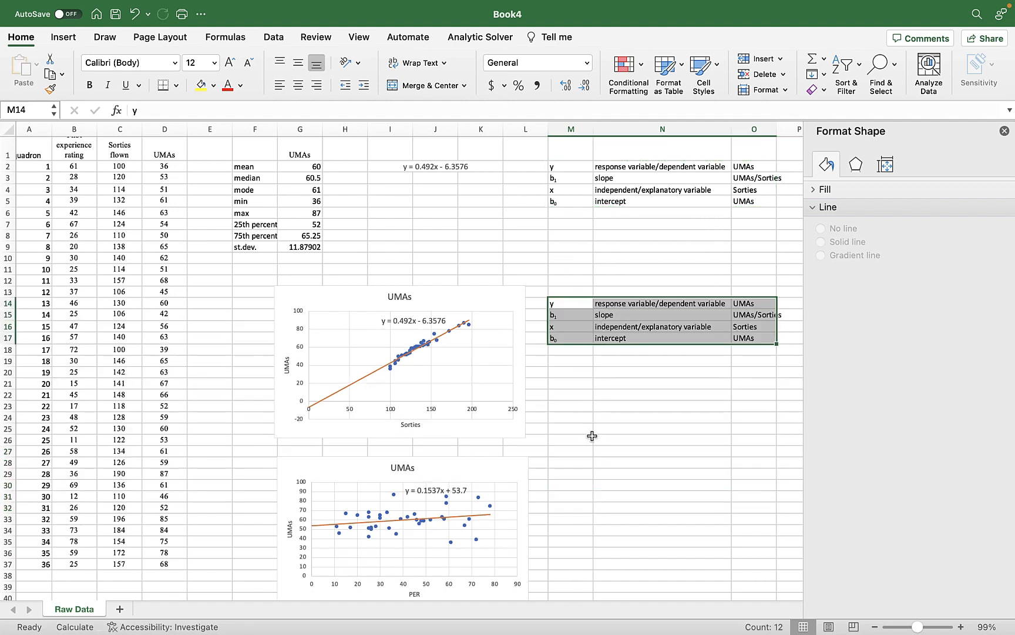
Move the original term definitions from M2:O5 to the cells starting at M29, beside the PER chart.
{"action": "left_click", "coordinate": [577, 485]}
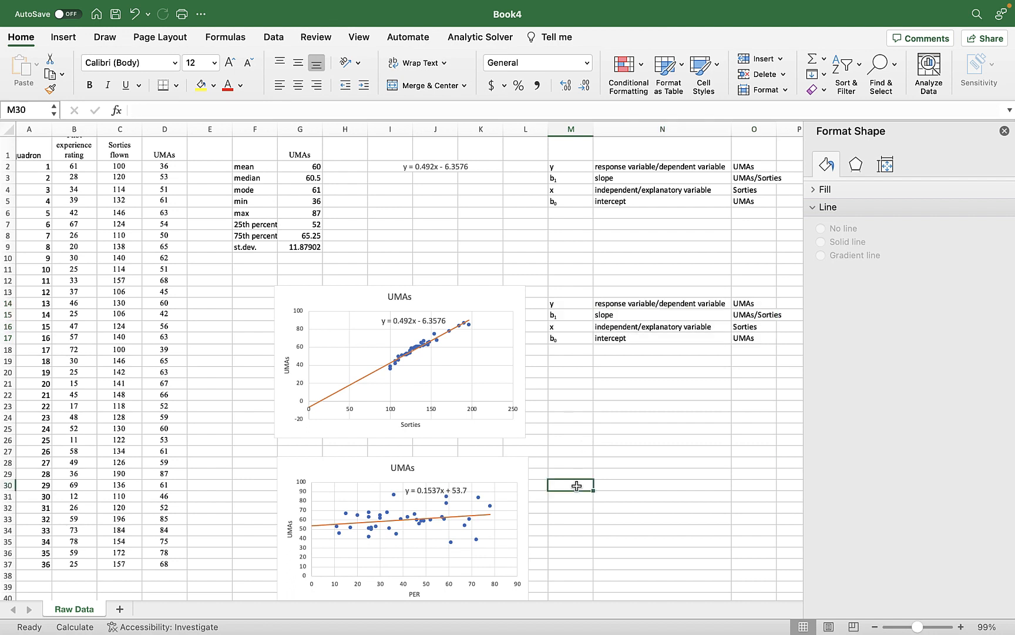
{"action": "left_click_drag", "start_coordinate": [585, 166], "coordinate": [741, 200]}
{"action": "key", "text": "super+c"}
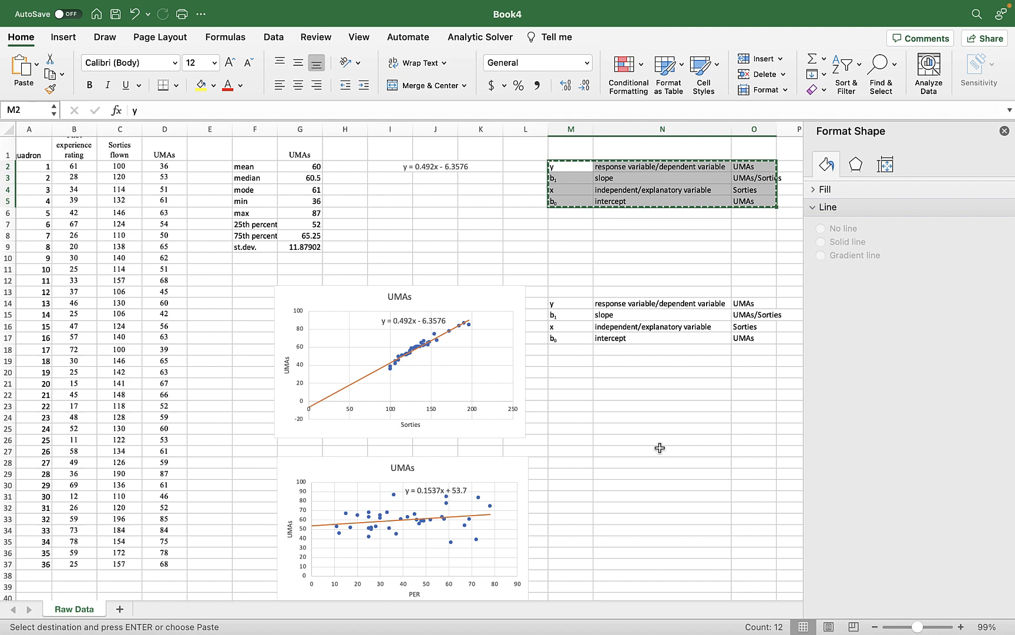
{"action": "left_click", "coordinate": [576, 474]}
{"action": "key", "text": "super+v"}
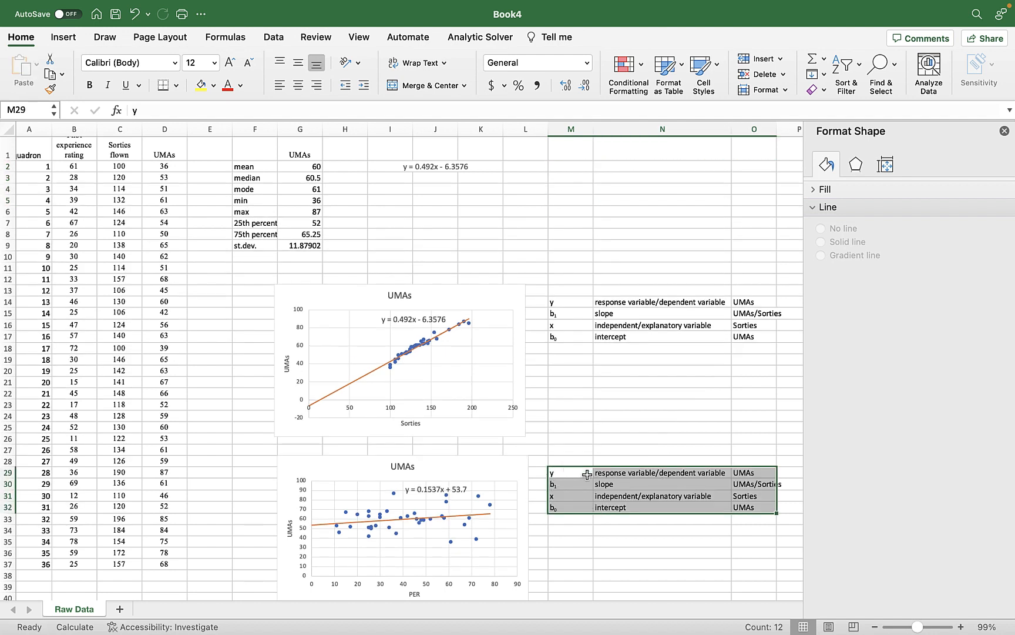
Change the independent variable's entry in cell O31 of the PER definitions to "PER".
{"action": "left_click", "coordinate": [769, 474]}
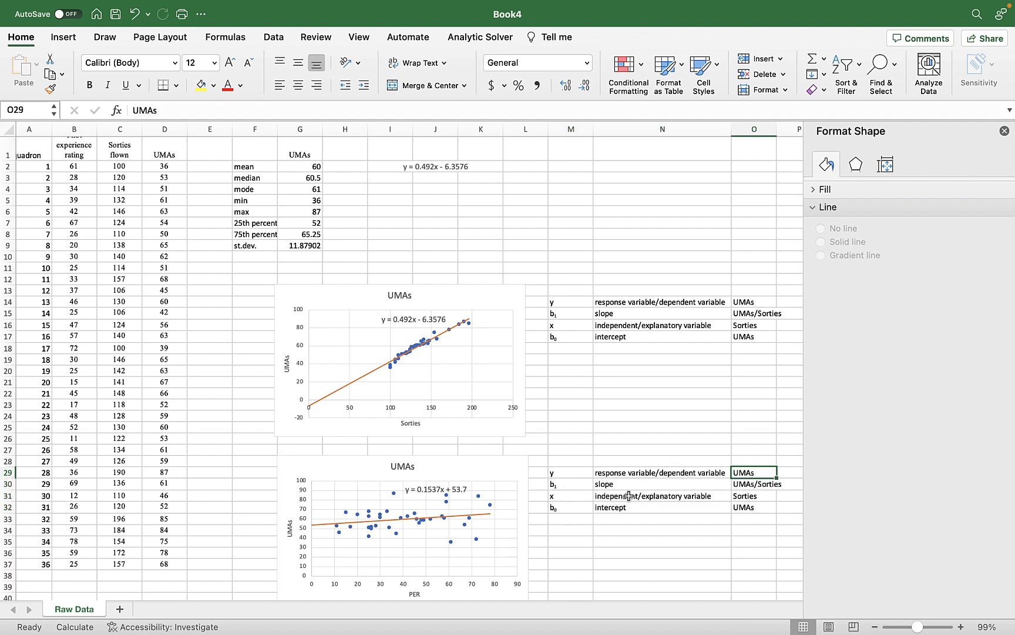
{"action": "double_click", "coordinate": [763, 497]}
{"action": "left_click_drag", "start_coordinate": [763, 496], "coordinate": [725, 491]}
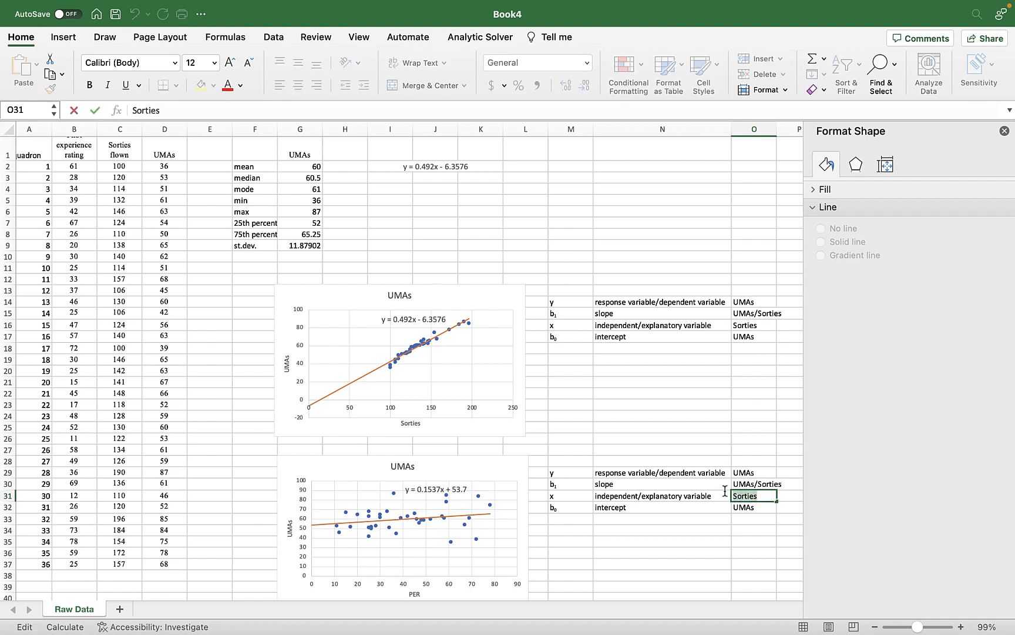
{"action": "type", "text": "PER"}
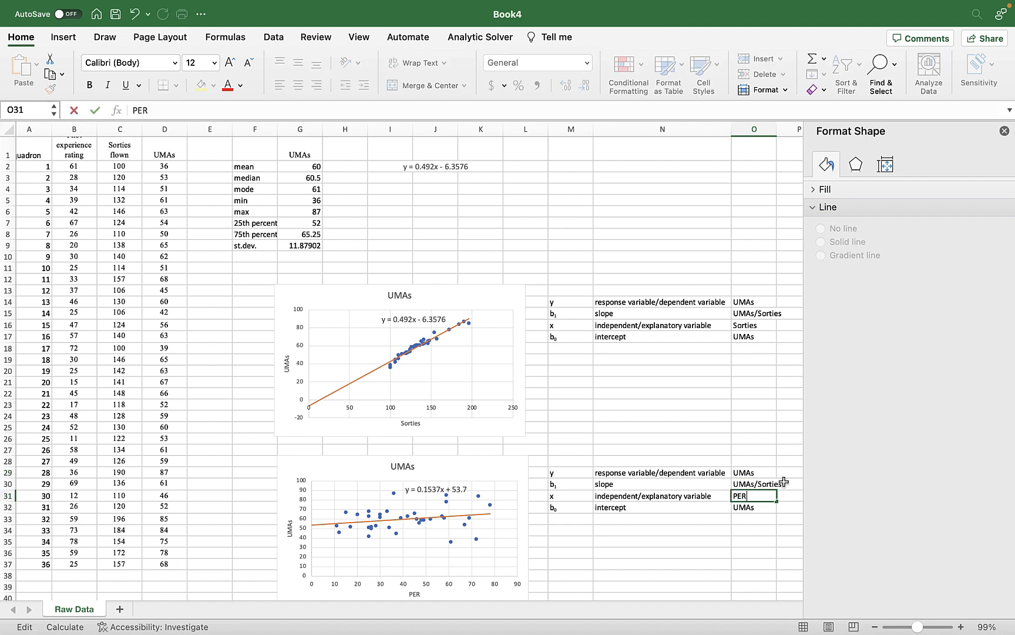
{"action": "left_click", "coordinate": [691, 517]}
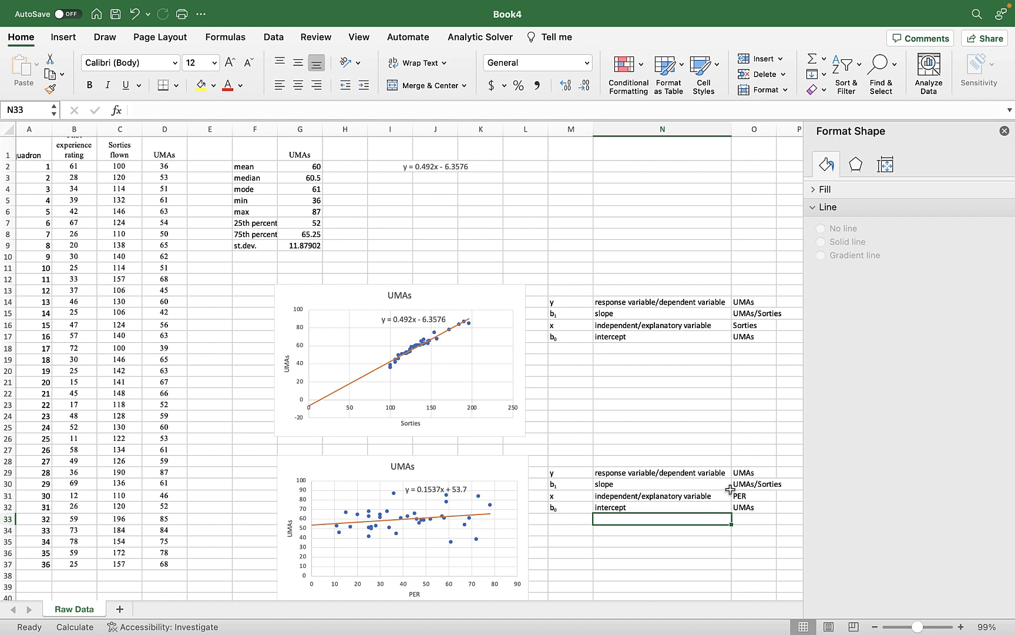
Change the slope's unit in cell O30 of the PER definitions to "UMAs/PER".
{"action": "left_click", "coordinate": [751, 481]}
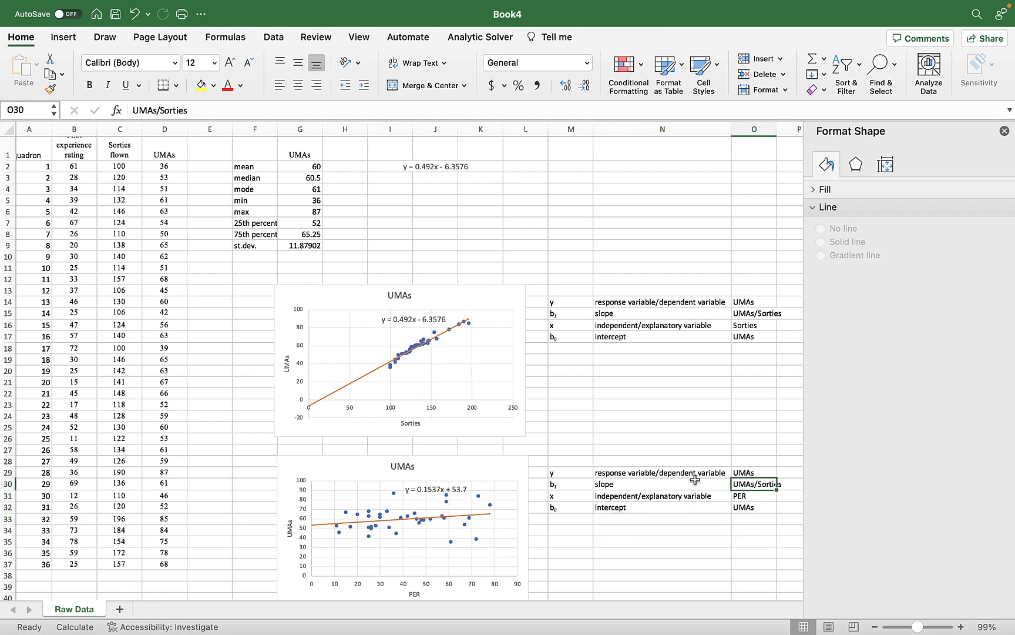
{"action": "double_click", "coordinate": [753, 482]}
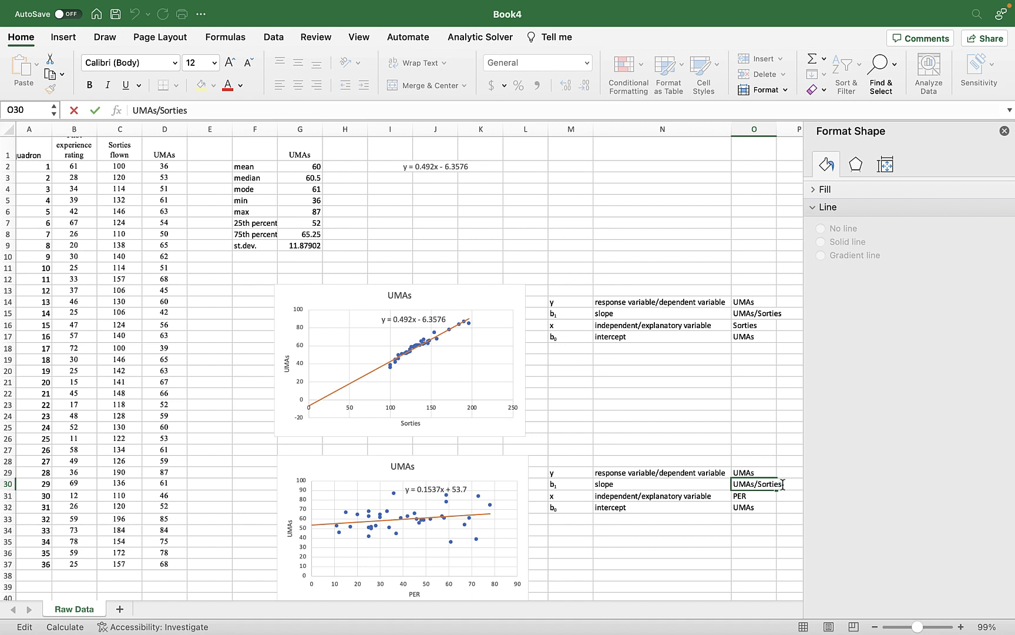
{"action": "left_click_drag", "start_coordinate": [782, 484], "coordinate": [761, 484]}
{"action": "key", "text": "BackSpace"}
{"action": "type", "text": "PER"}
{"action": "left_click", "coordinate": [754, 499]}
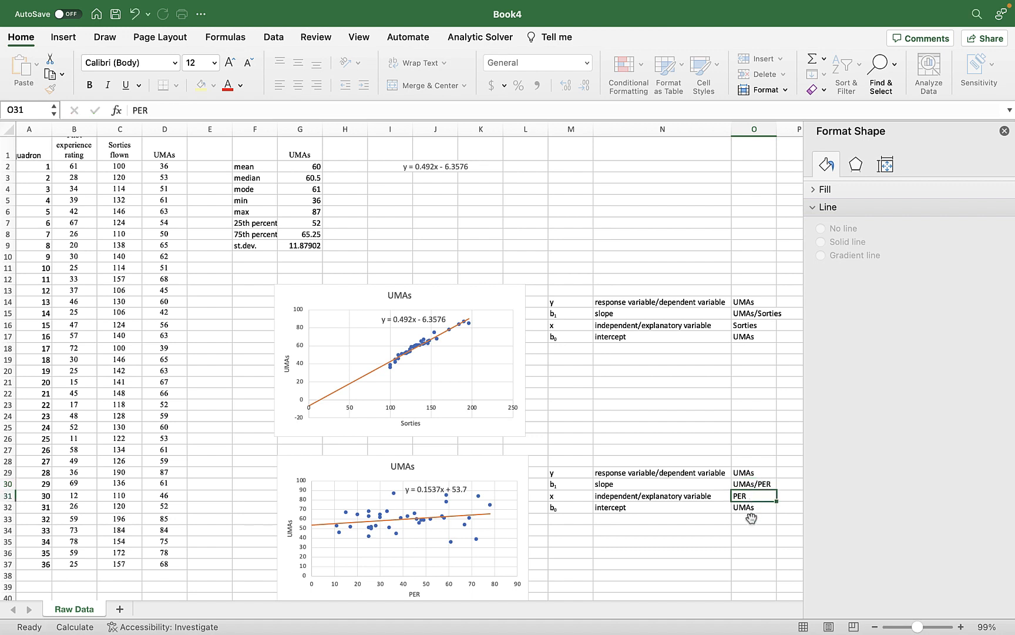
{"action": "left_click", "coordinate": [758, 506]}
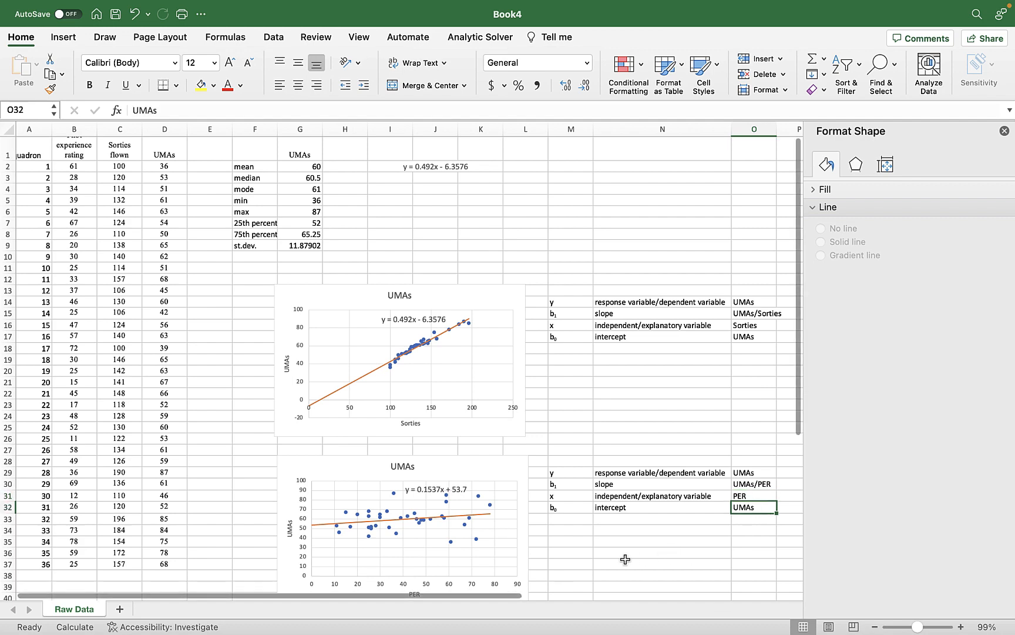
{"action": "scroll", "coordinate": [625, 558], "scroll_direction": "down", "scroll_amount": 3}
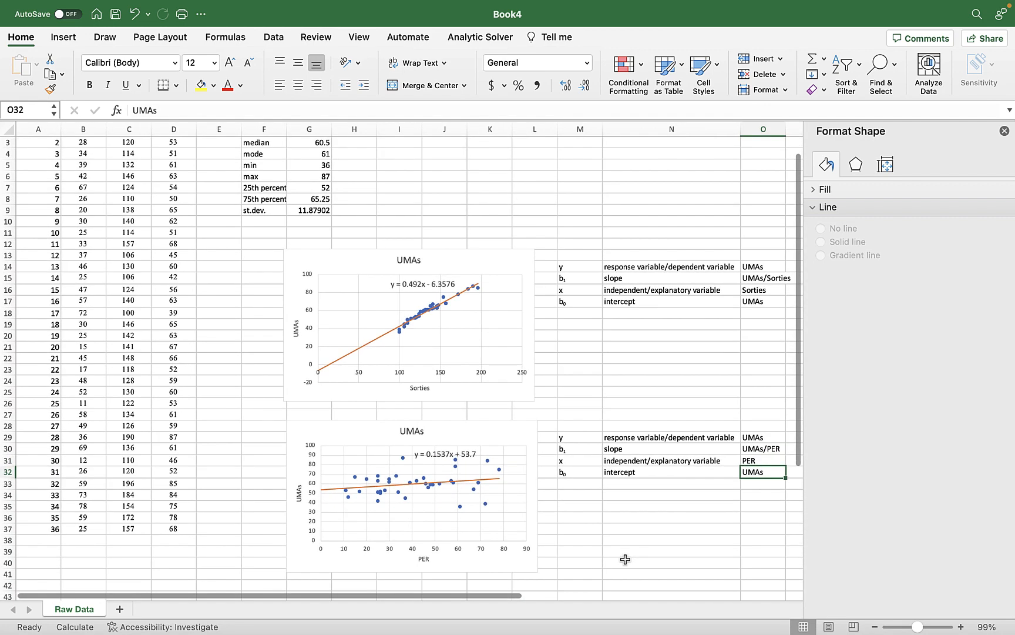
{"action": "scroll", "coordinate": [625, 559], "scroll_direction": "down", "scroll_amount": 1}
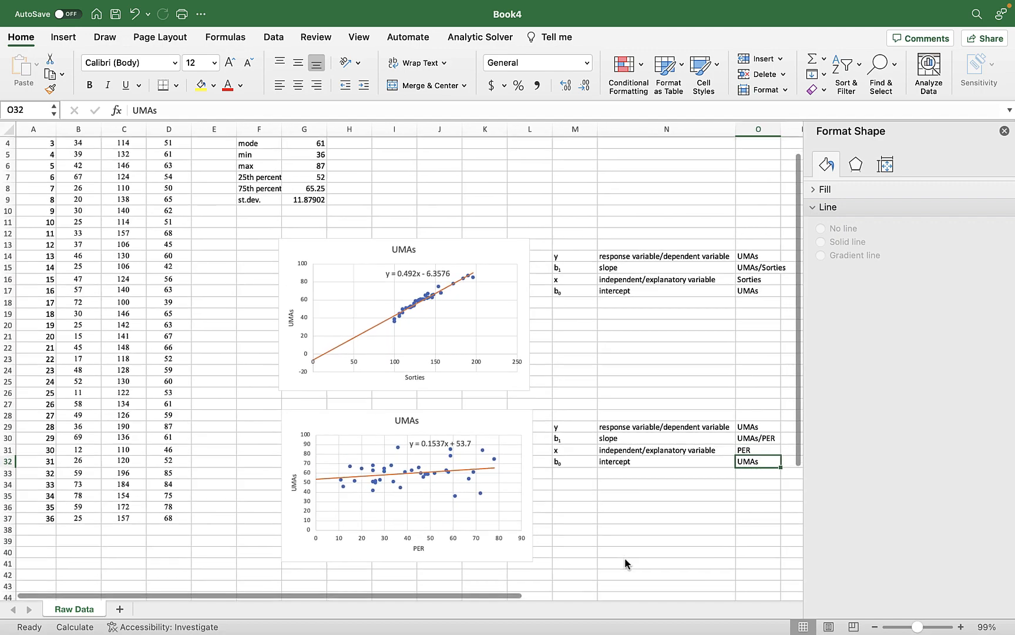
{"action": "scroll", "coordinate": [624, 557], "scroll_direction": "down", "scroll_amount": 1}
{"action": "scroll", "coordinate": [624, 557], "scroll_direction": "left", "scroll_amount": 1}
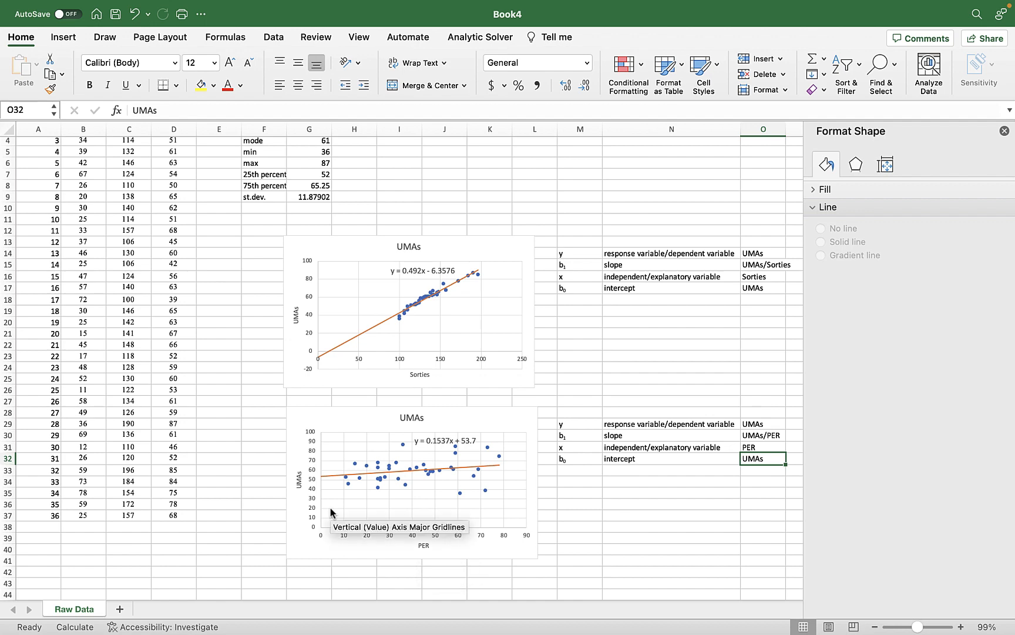
{"action": "scroll", "coordinate": [331, 513], "scroll_direction": "down", "scroll_amount": 2}
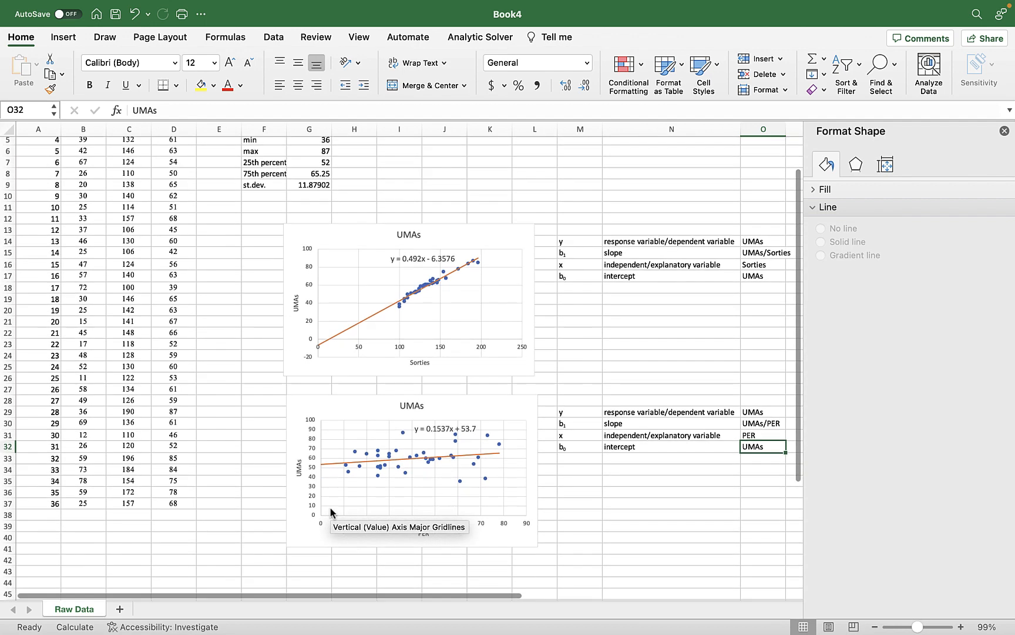
{"action": "scroll", "coordinate": [331, 511], "scroll_direction": "up", "scroll_amount": 5}
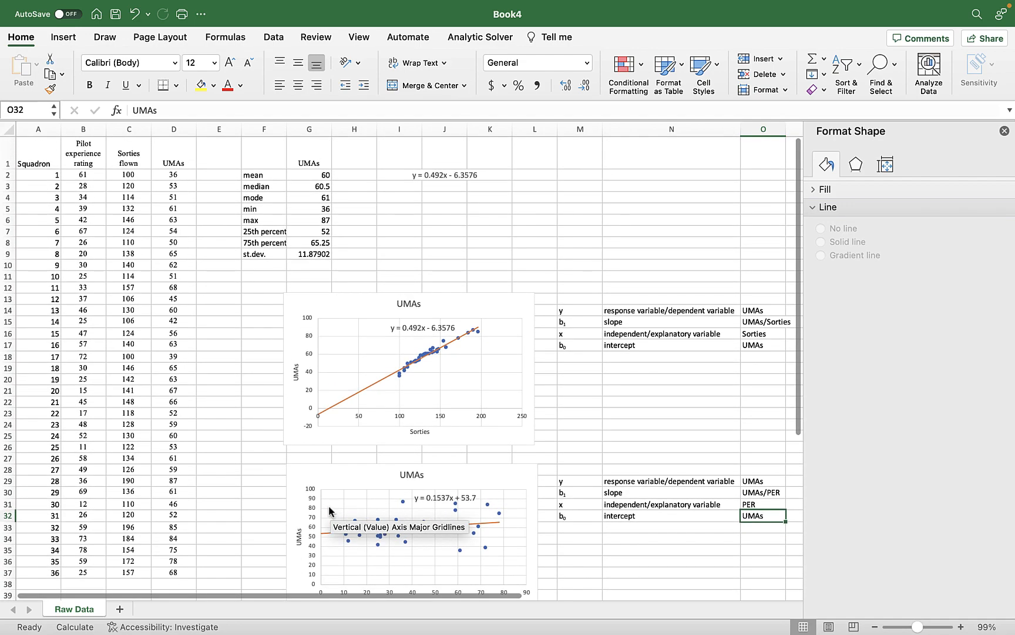